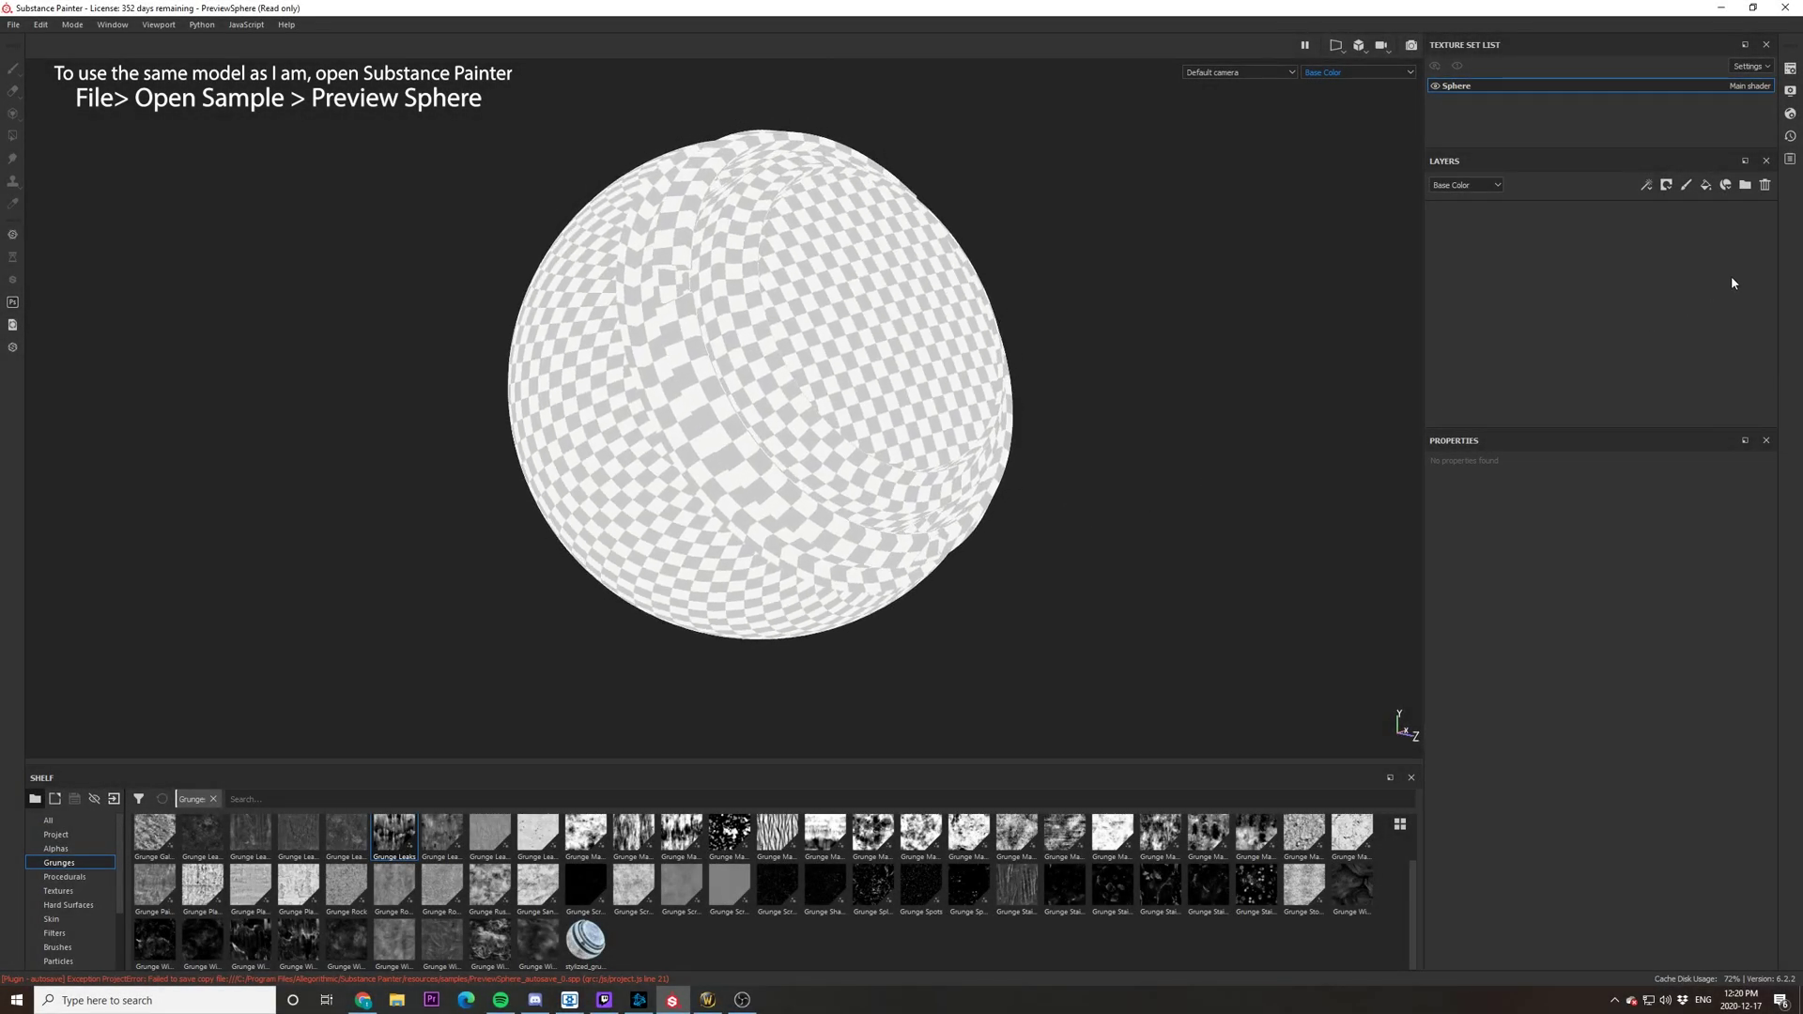
# Step: Add a fill layer to the sphere and name it Base Layer
pyautogui.click(1706, 184)
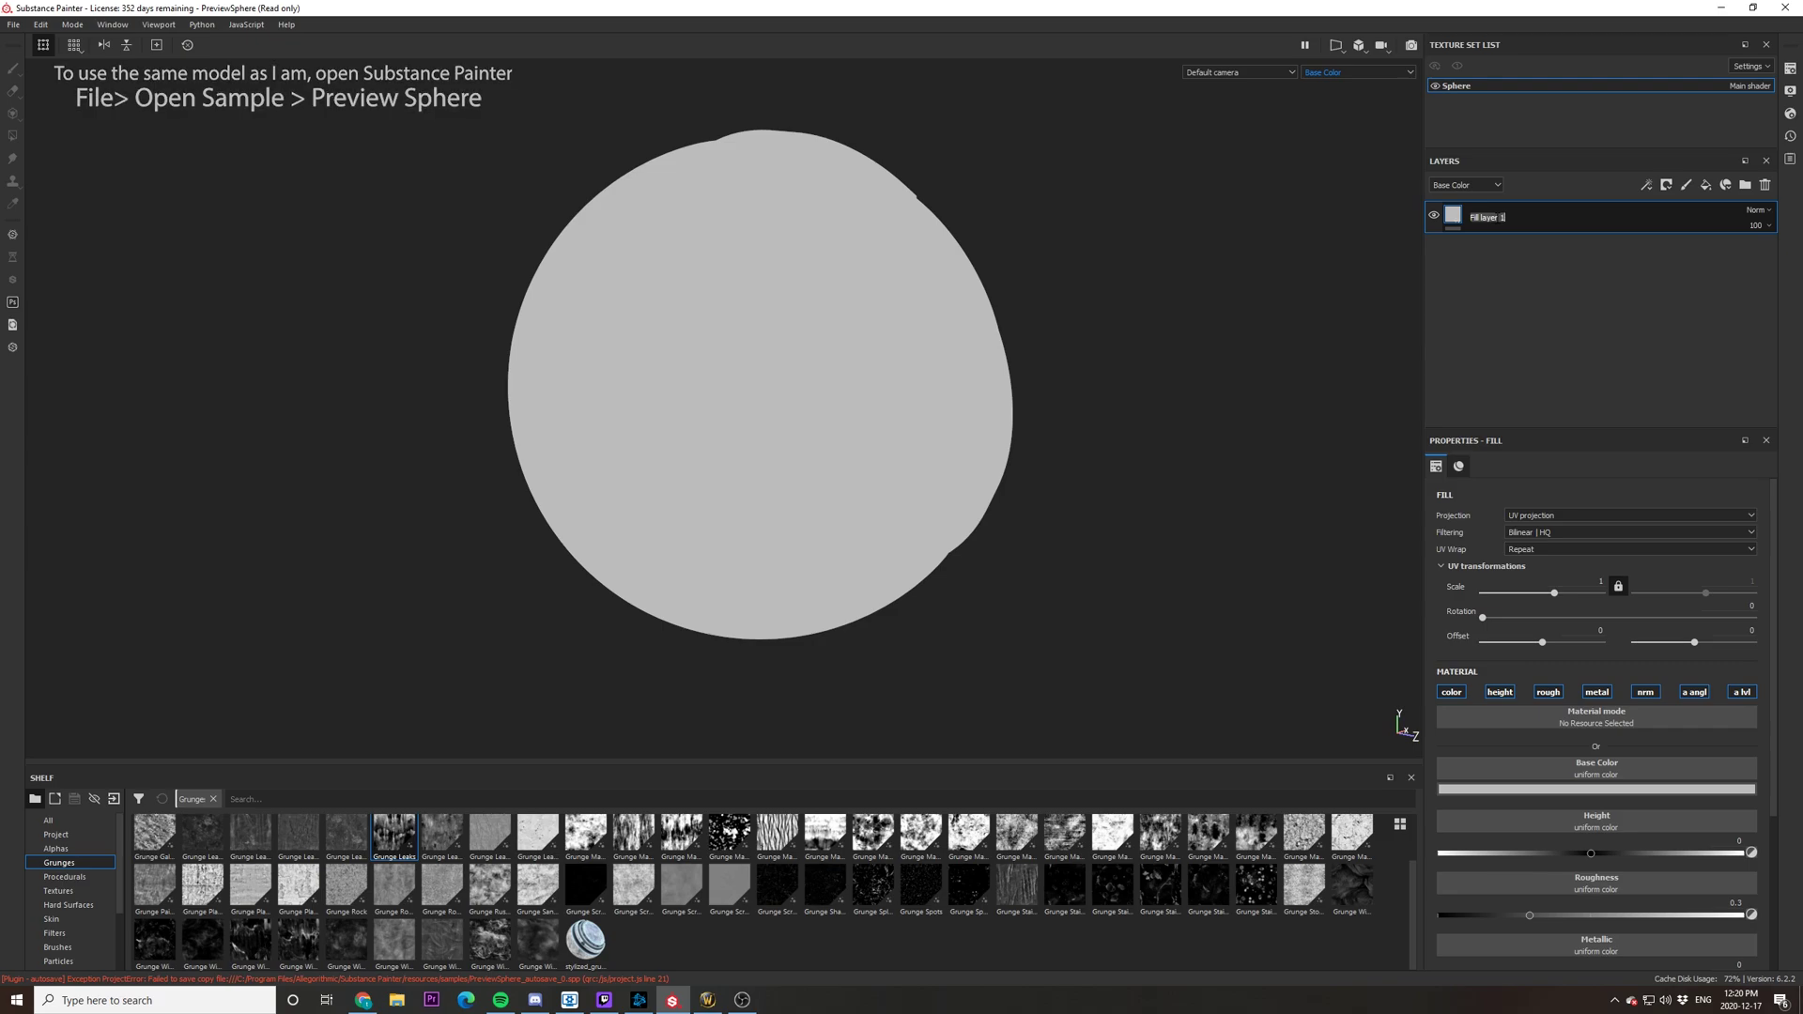
pyautogui.write('F')
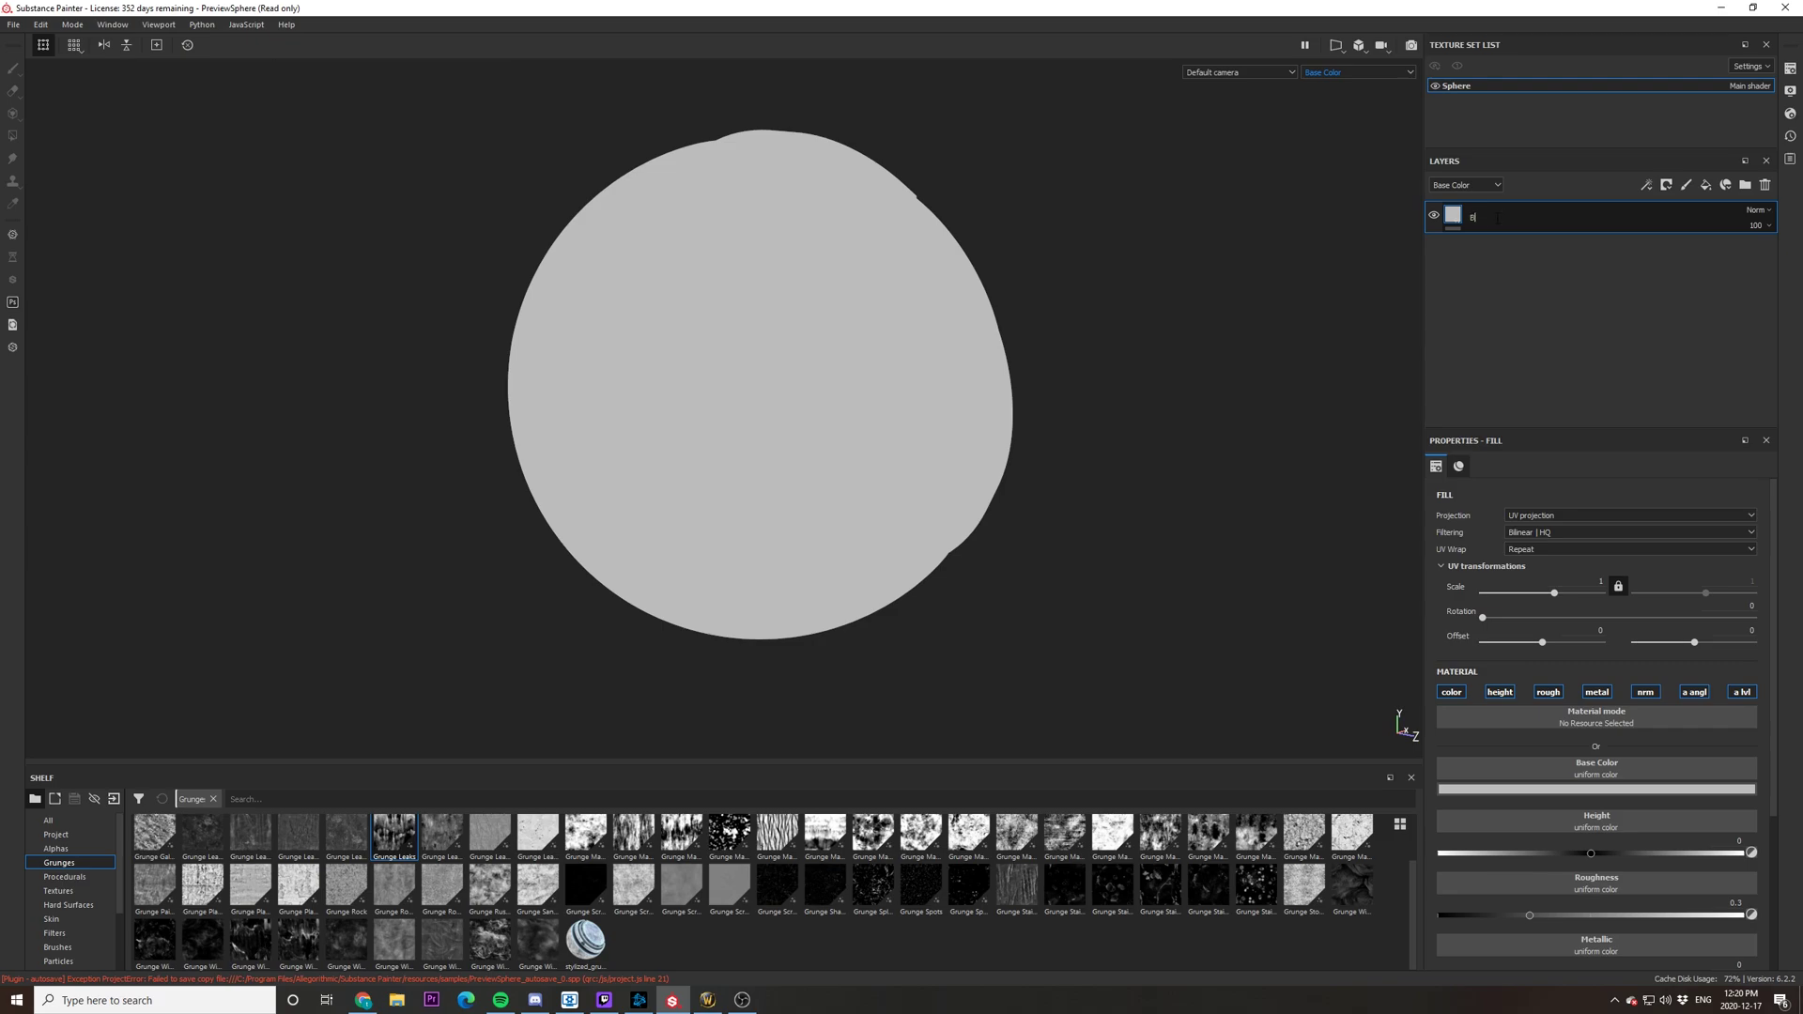
pyautogui.write('ase Layer')
pyautogui.press('Return')
# Step: Set the Base Layer's base color to a teal green of about R 0.03, G 0.38, B 0.28
pyautogui.click(1640, 789)
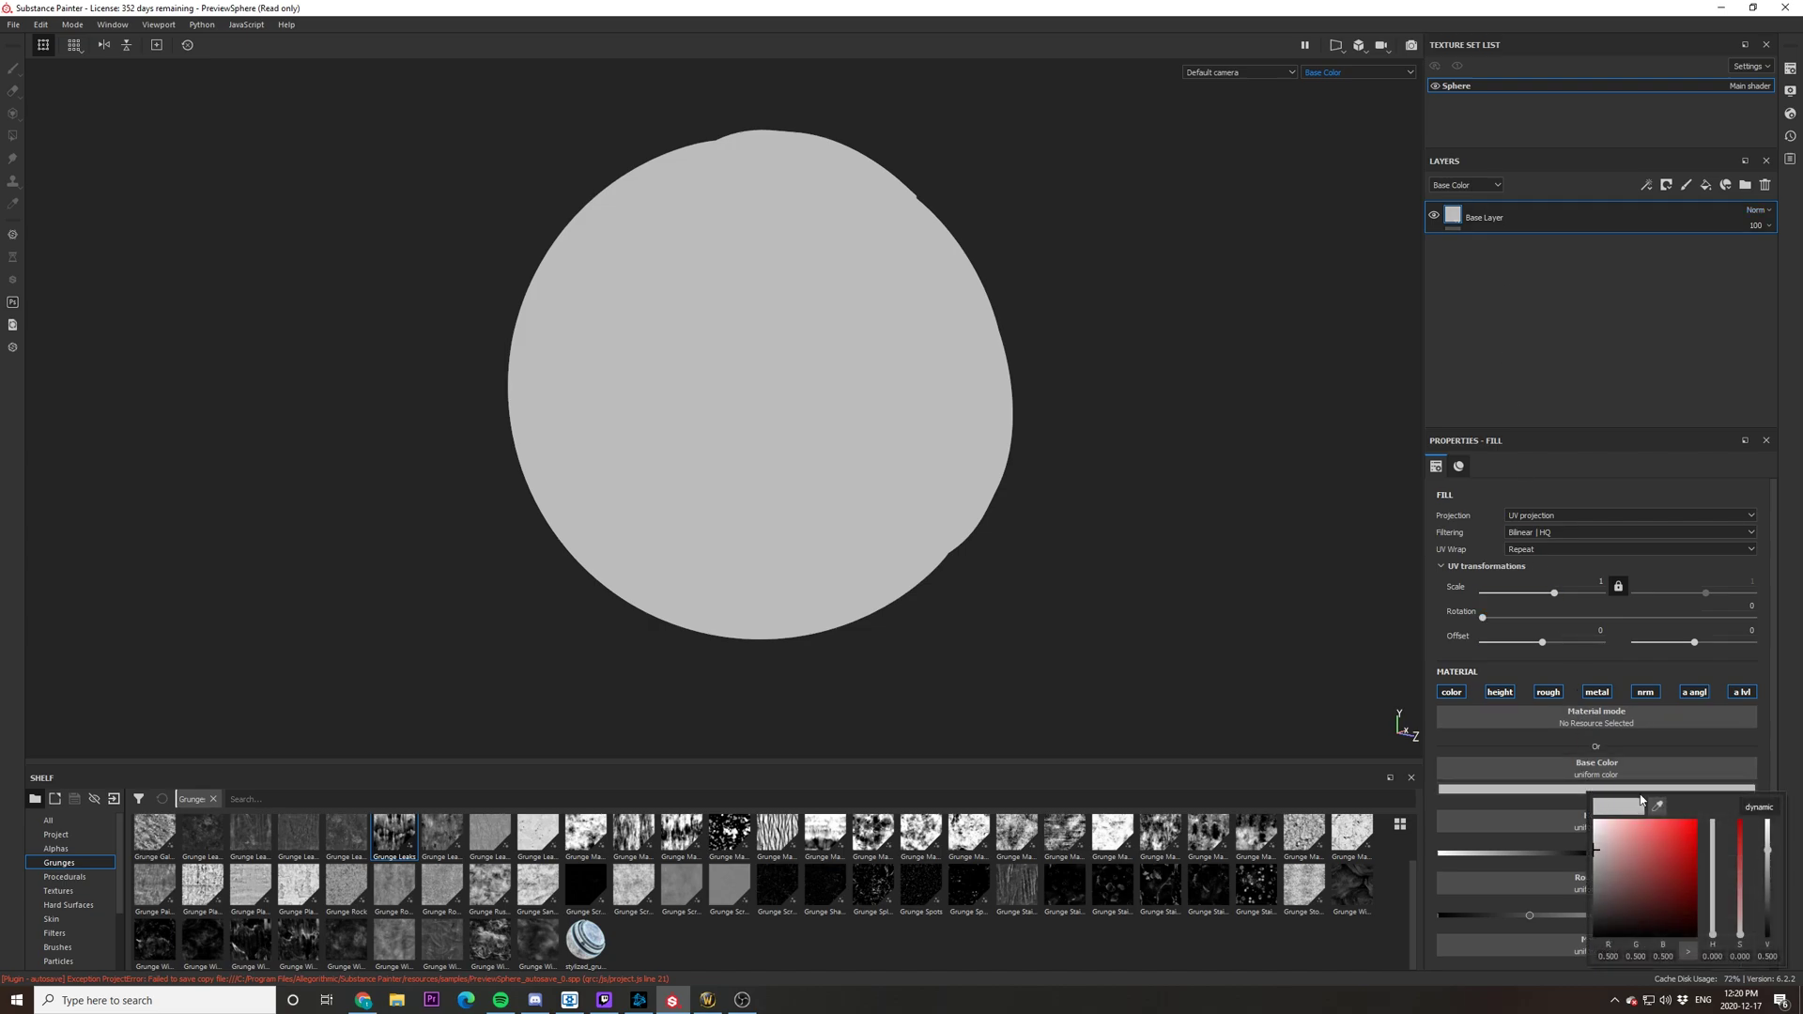
pyautogui.moveTo(1713, 913); pyautogui.dragTo(1662, 864)
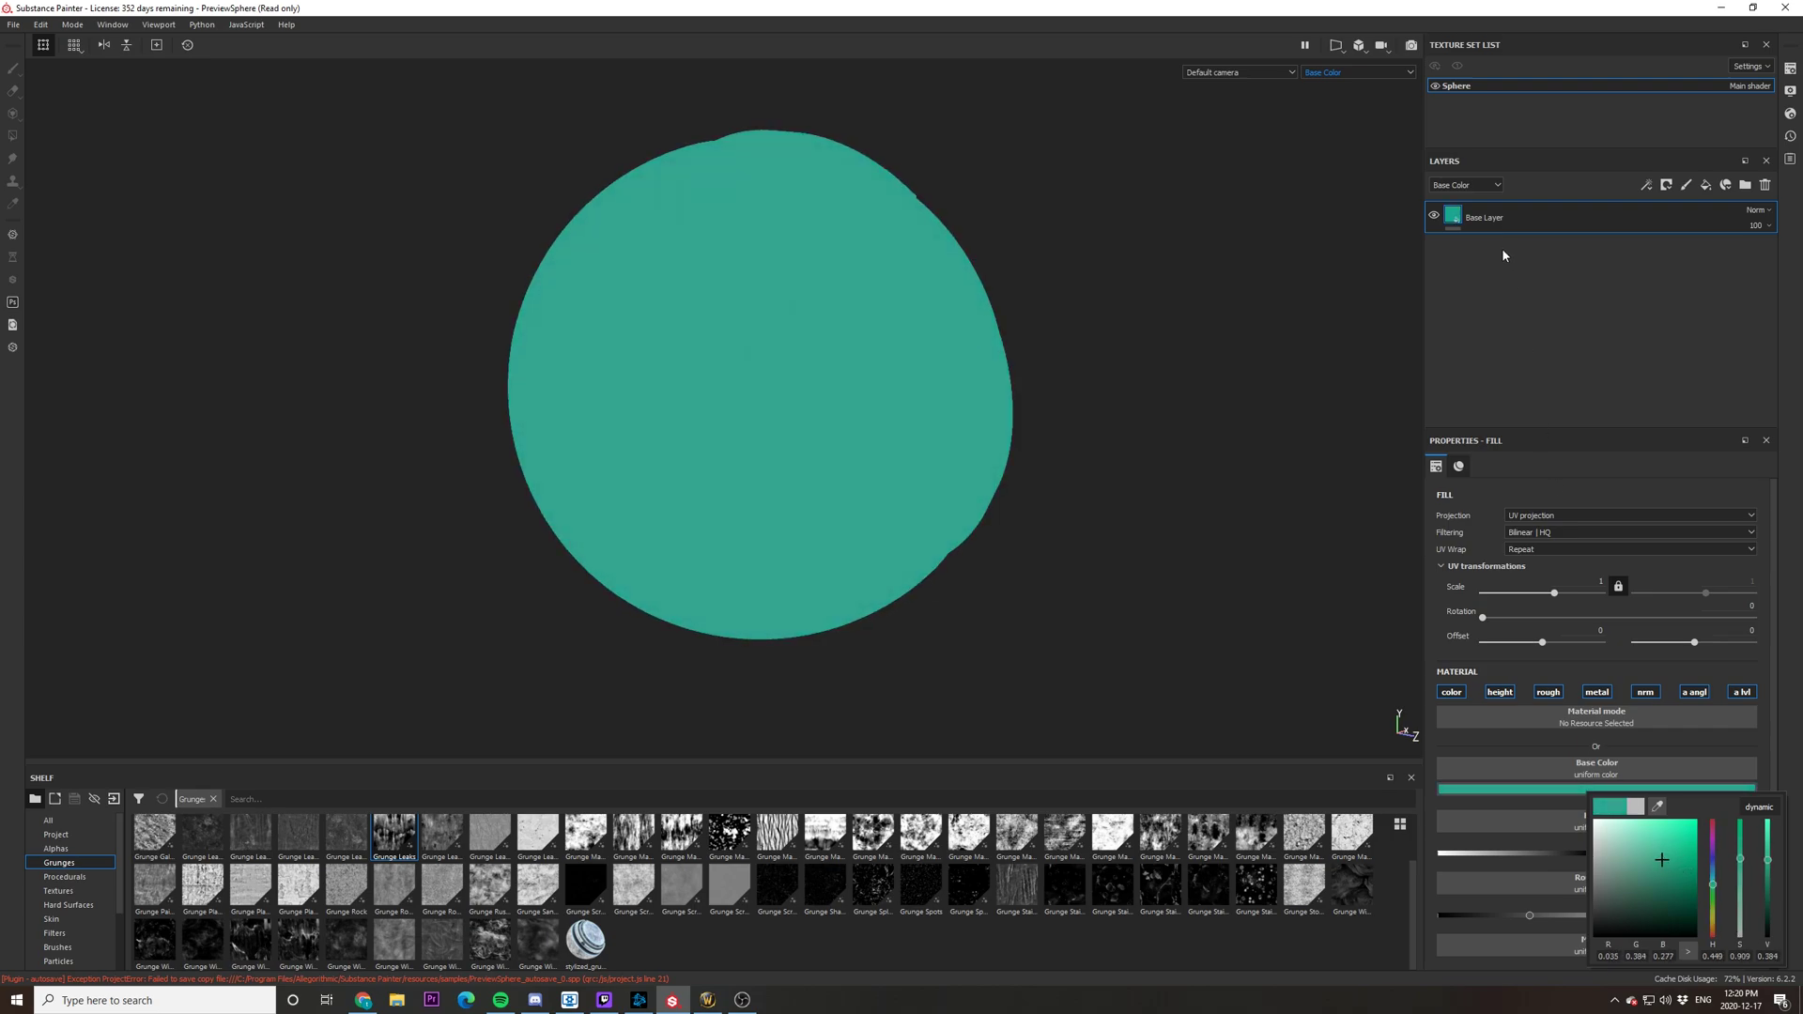
pyautogui.click(1502, 296)
pyautogui.moveTo(1023, 425)
pyautogui.keyDown('alt'); pyautogui.mouseDown()
pyautogui.moveTo(1095, 390)
pyautogui.moveTo(1022, 414)
pyautogui.mouseUp(); pyautogui.keyUp('alt')
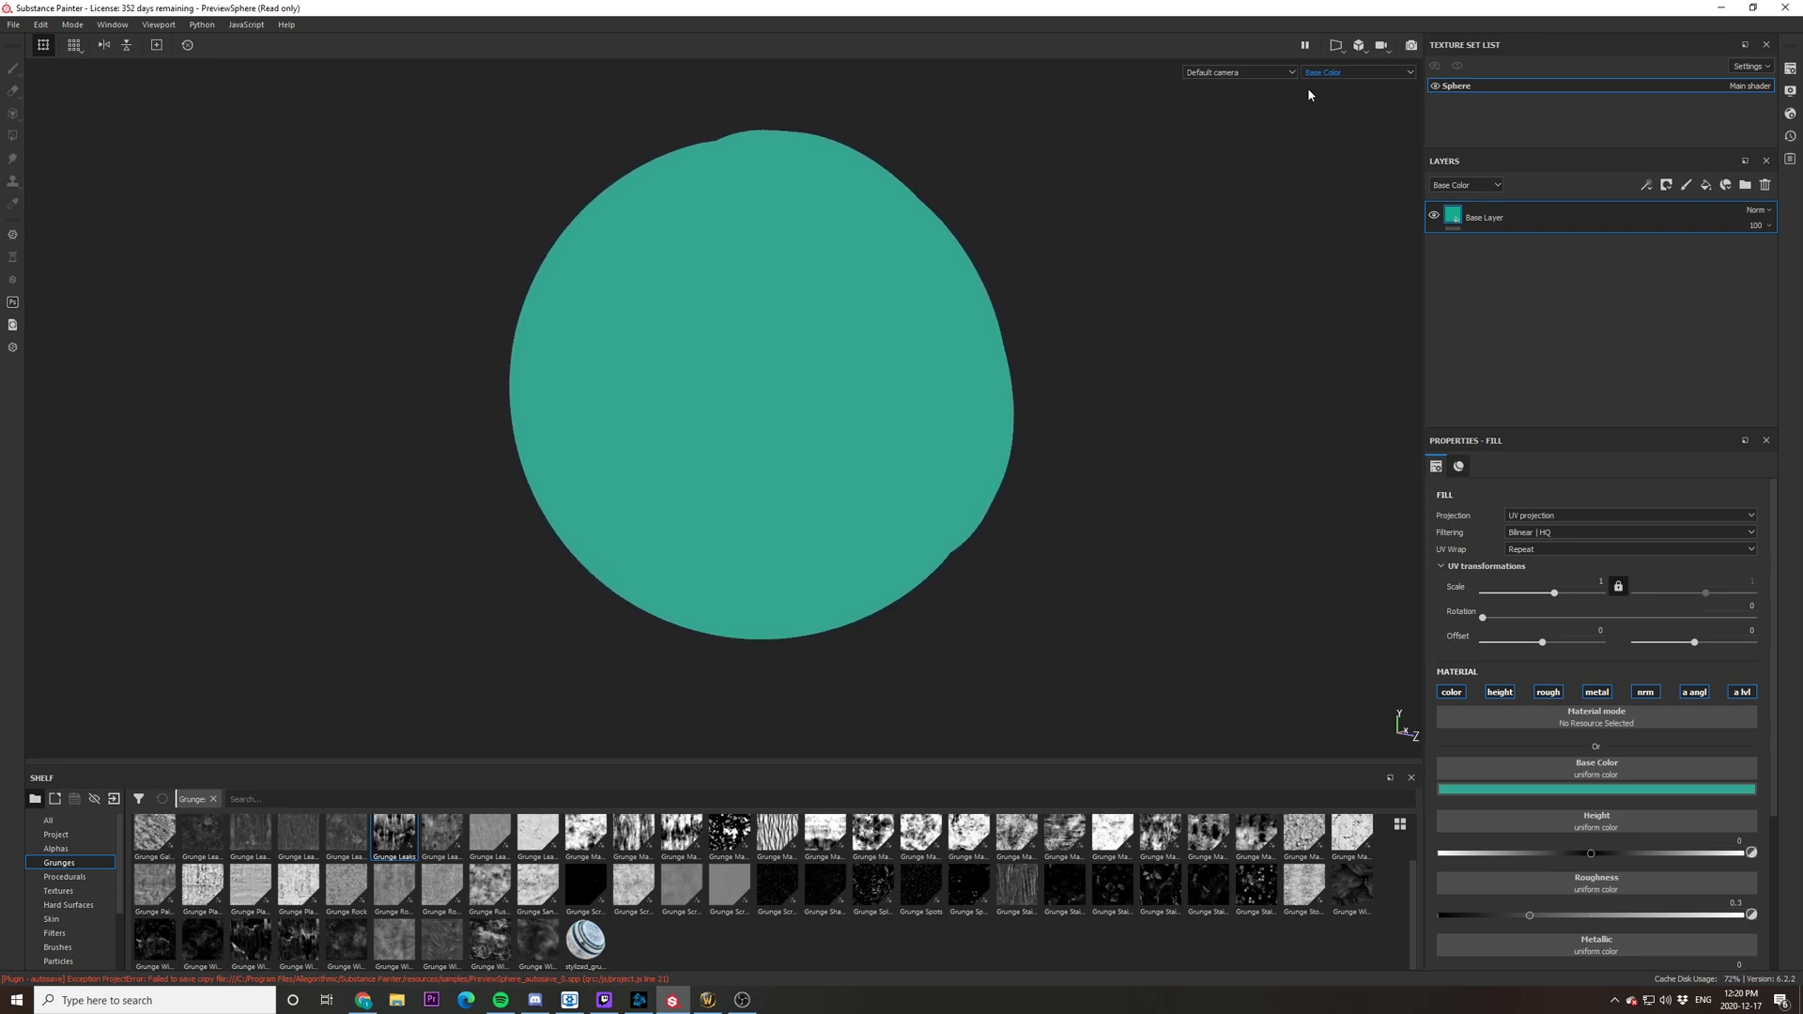
# Step: Add a fill layer named AO above the Base Layer and give it a black mask
pyautogui.click(1705, 185)
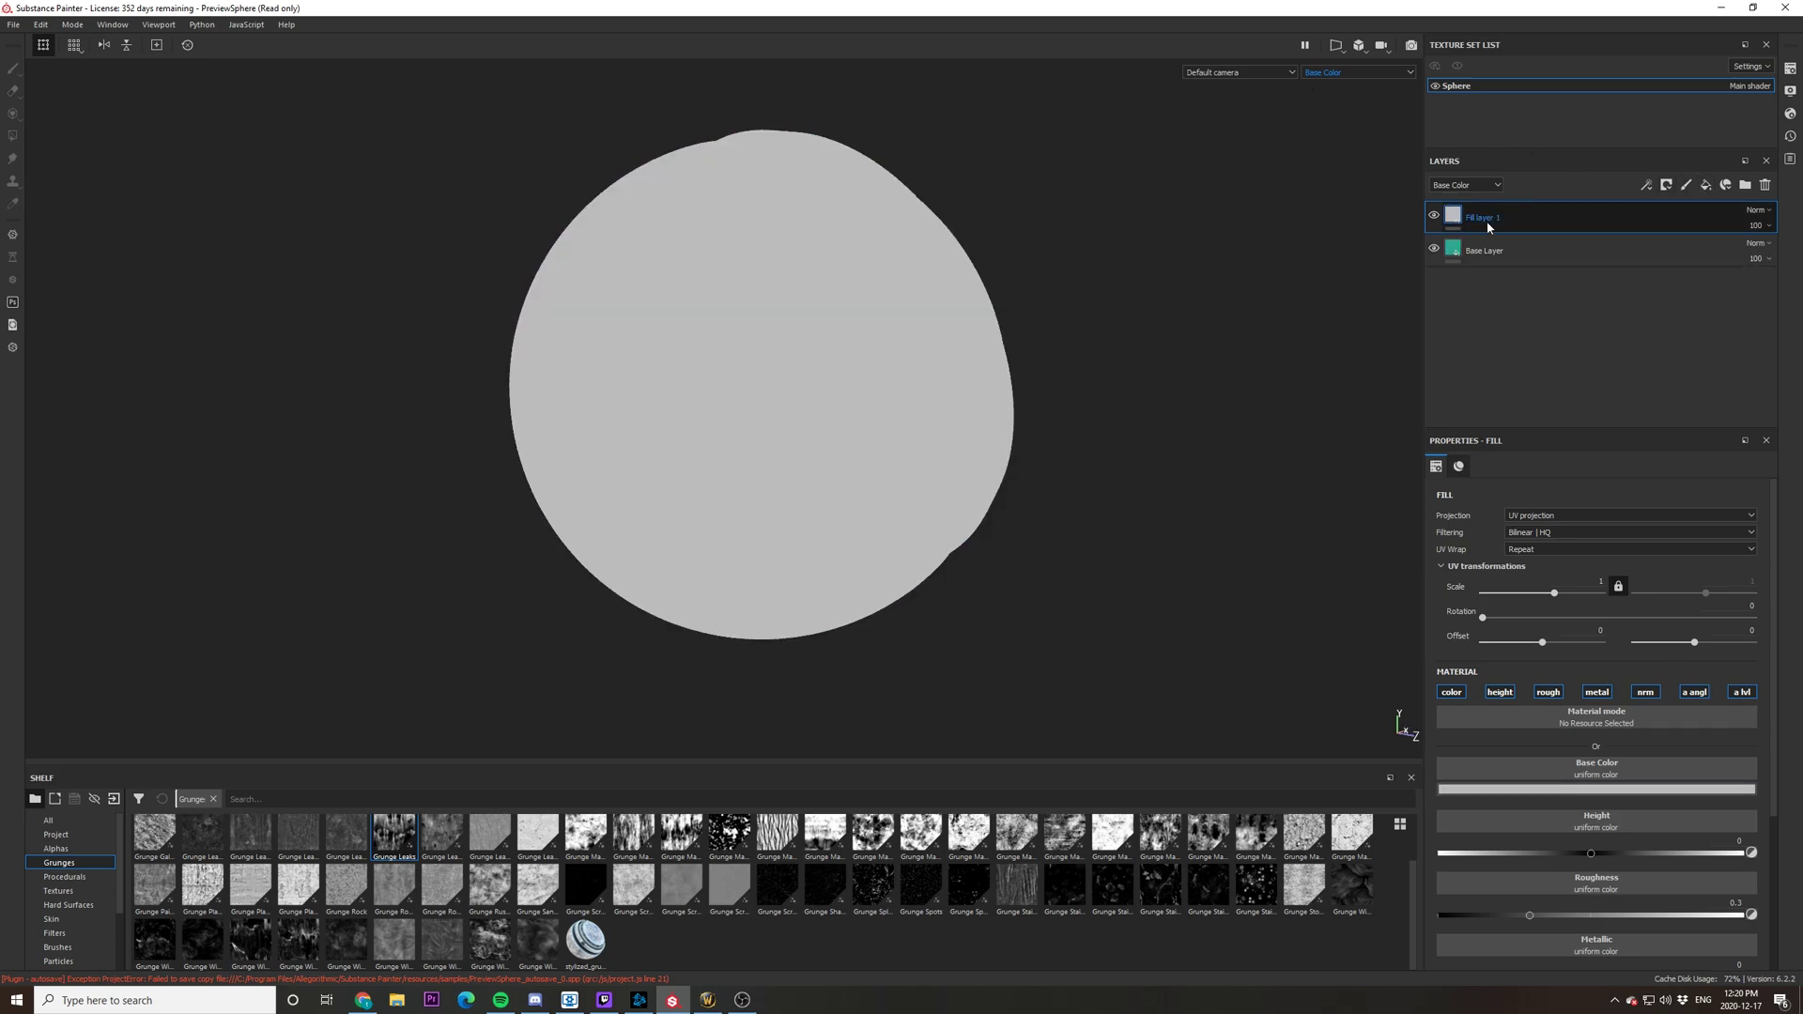
pyautogui.doubleClick(1486, 221)
pyautogui.write('AO')
pyautogui.press('Return')
pyautogui.rightClick(1486, 221)
pyautogui.click(1525, 244)
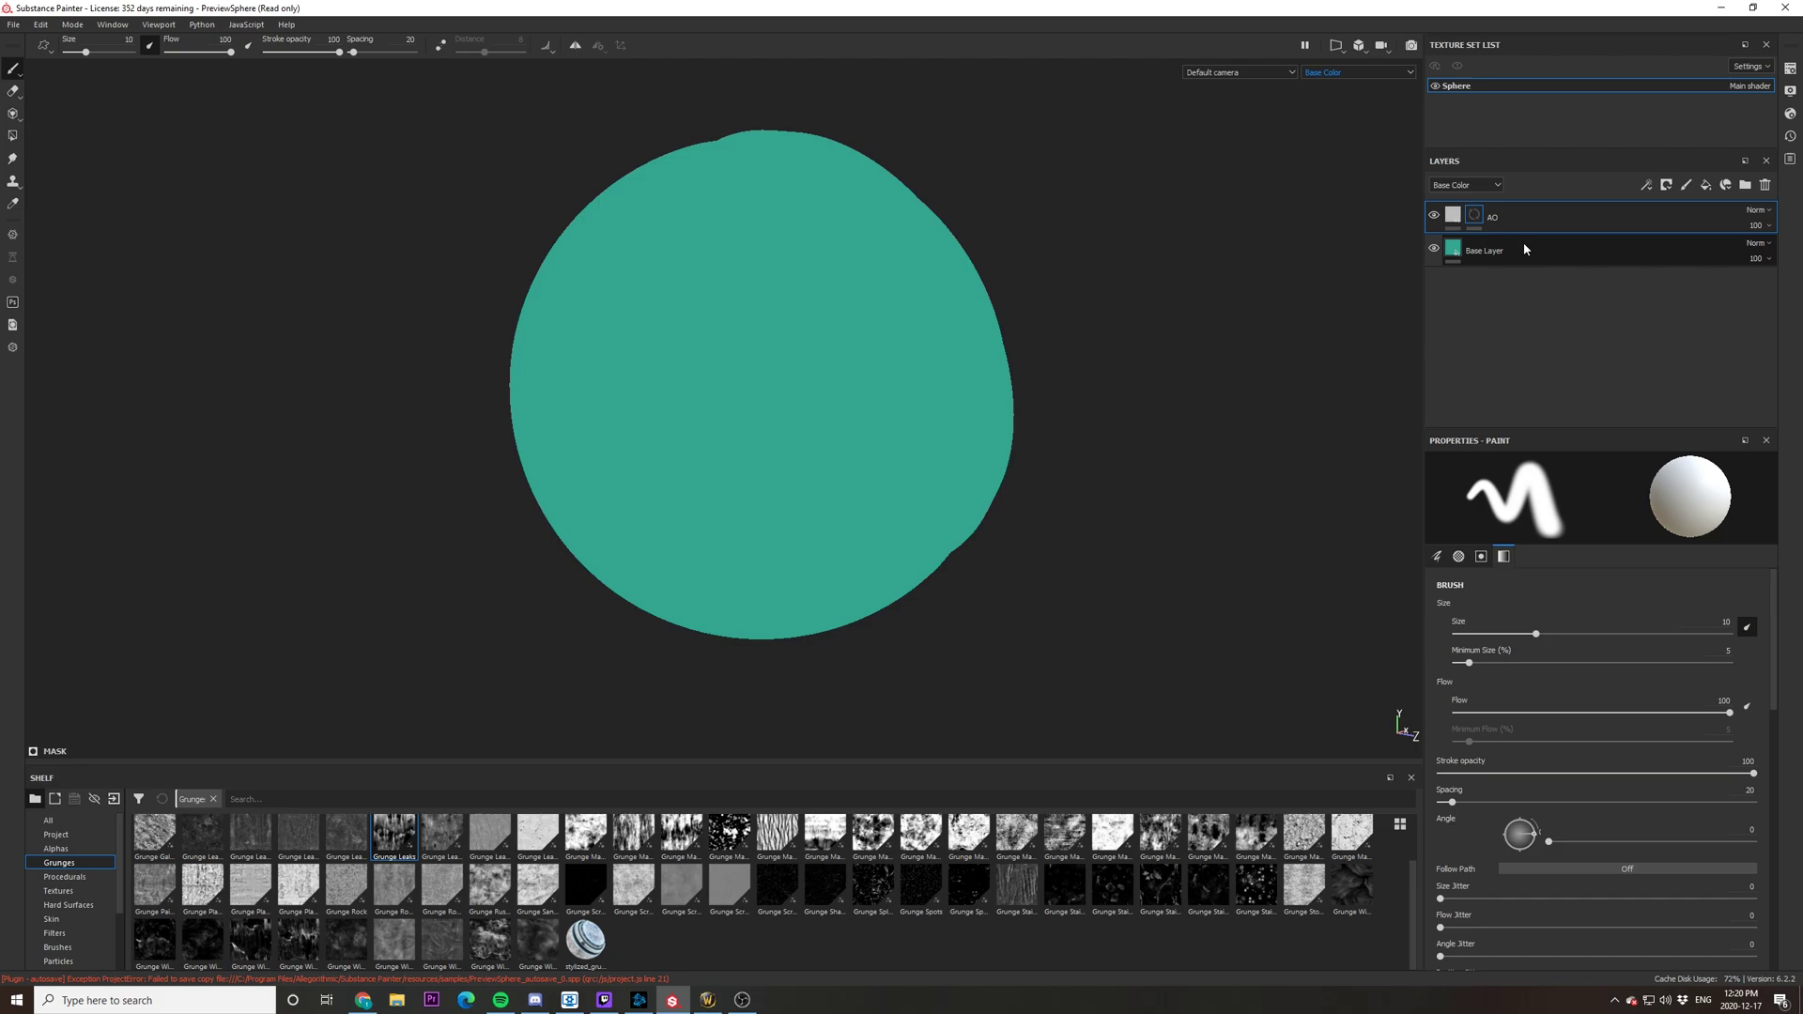
# Step: Add an Ambient Occlusion generator to the AO layer's mask and set Global Invert to True
pyautogui.rightClick(1531, 218)
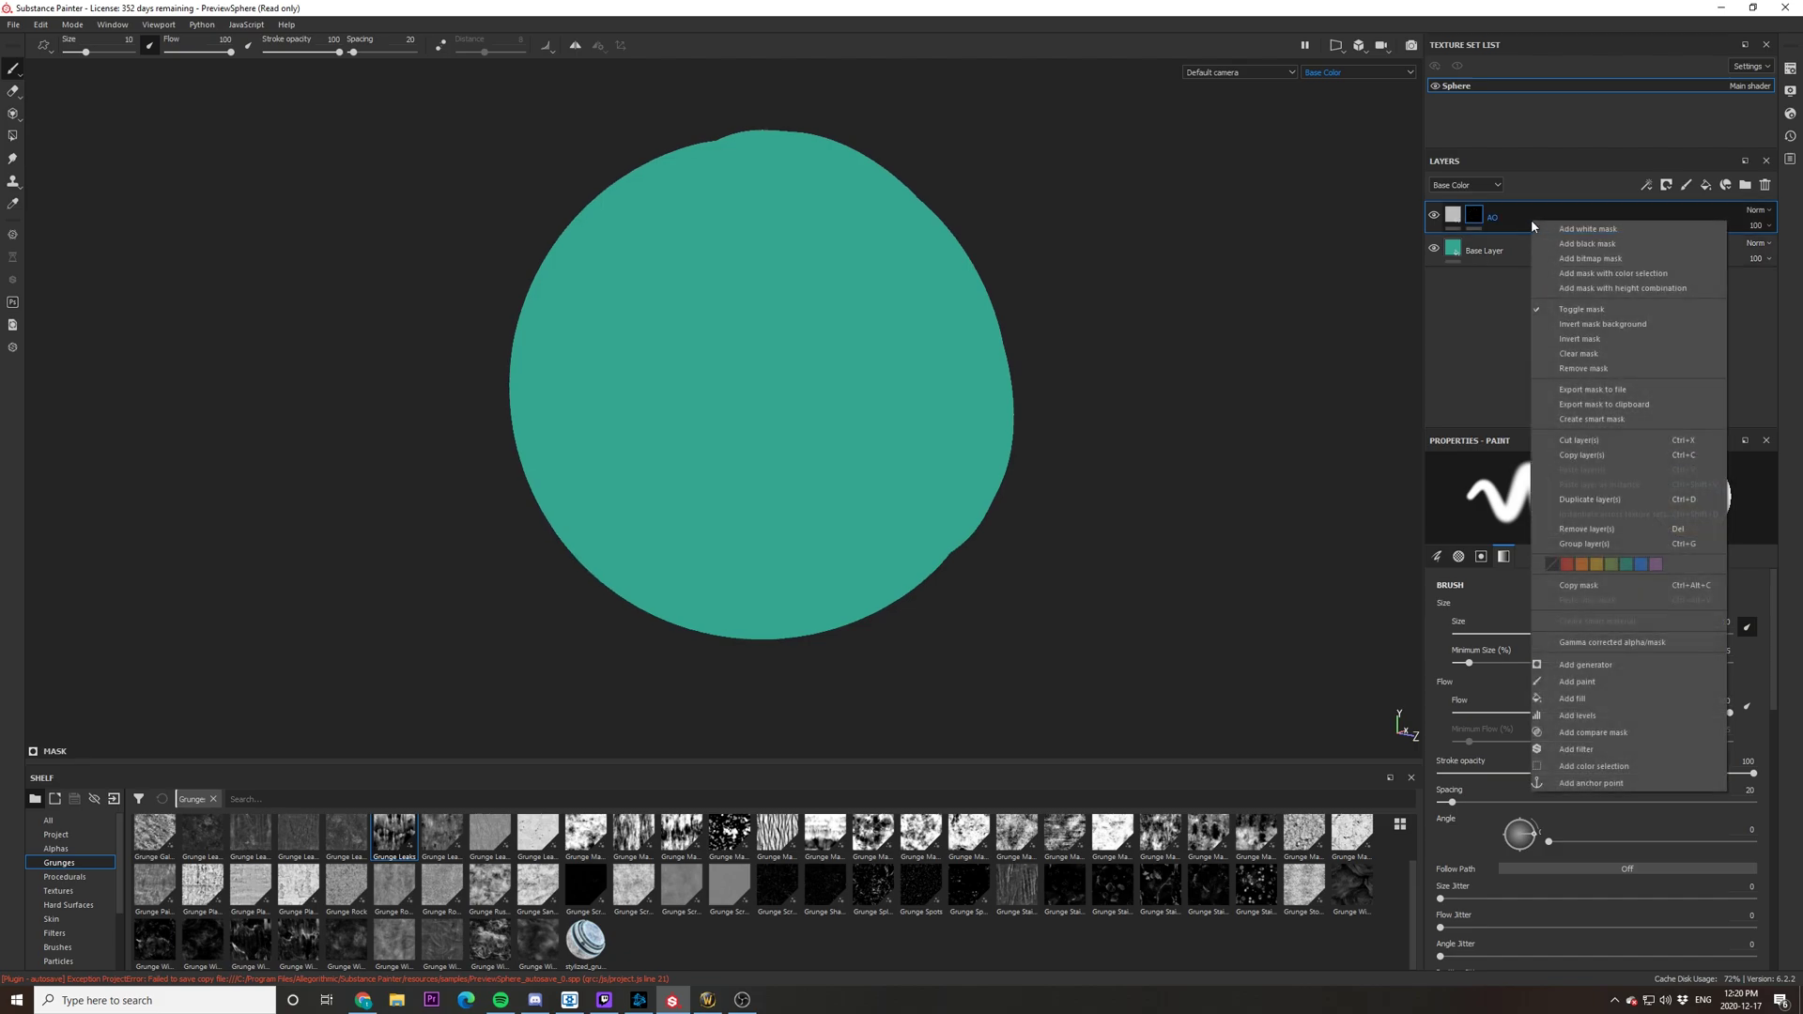
pyautogui.click(1587, 662)
pyautogui.click(1567, 493)
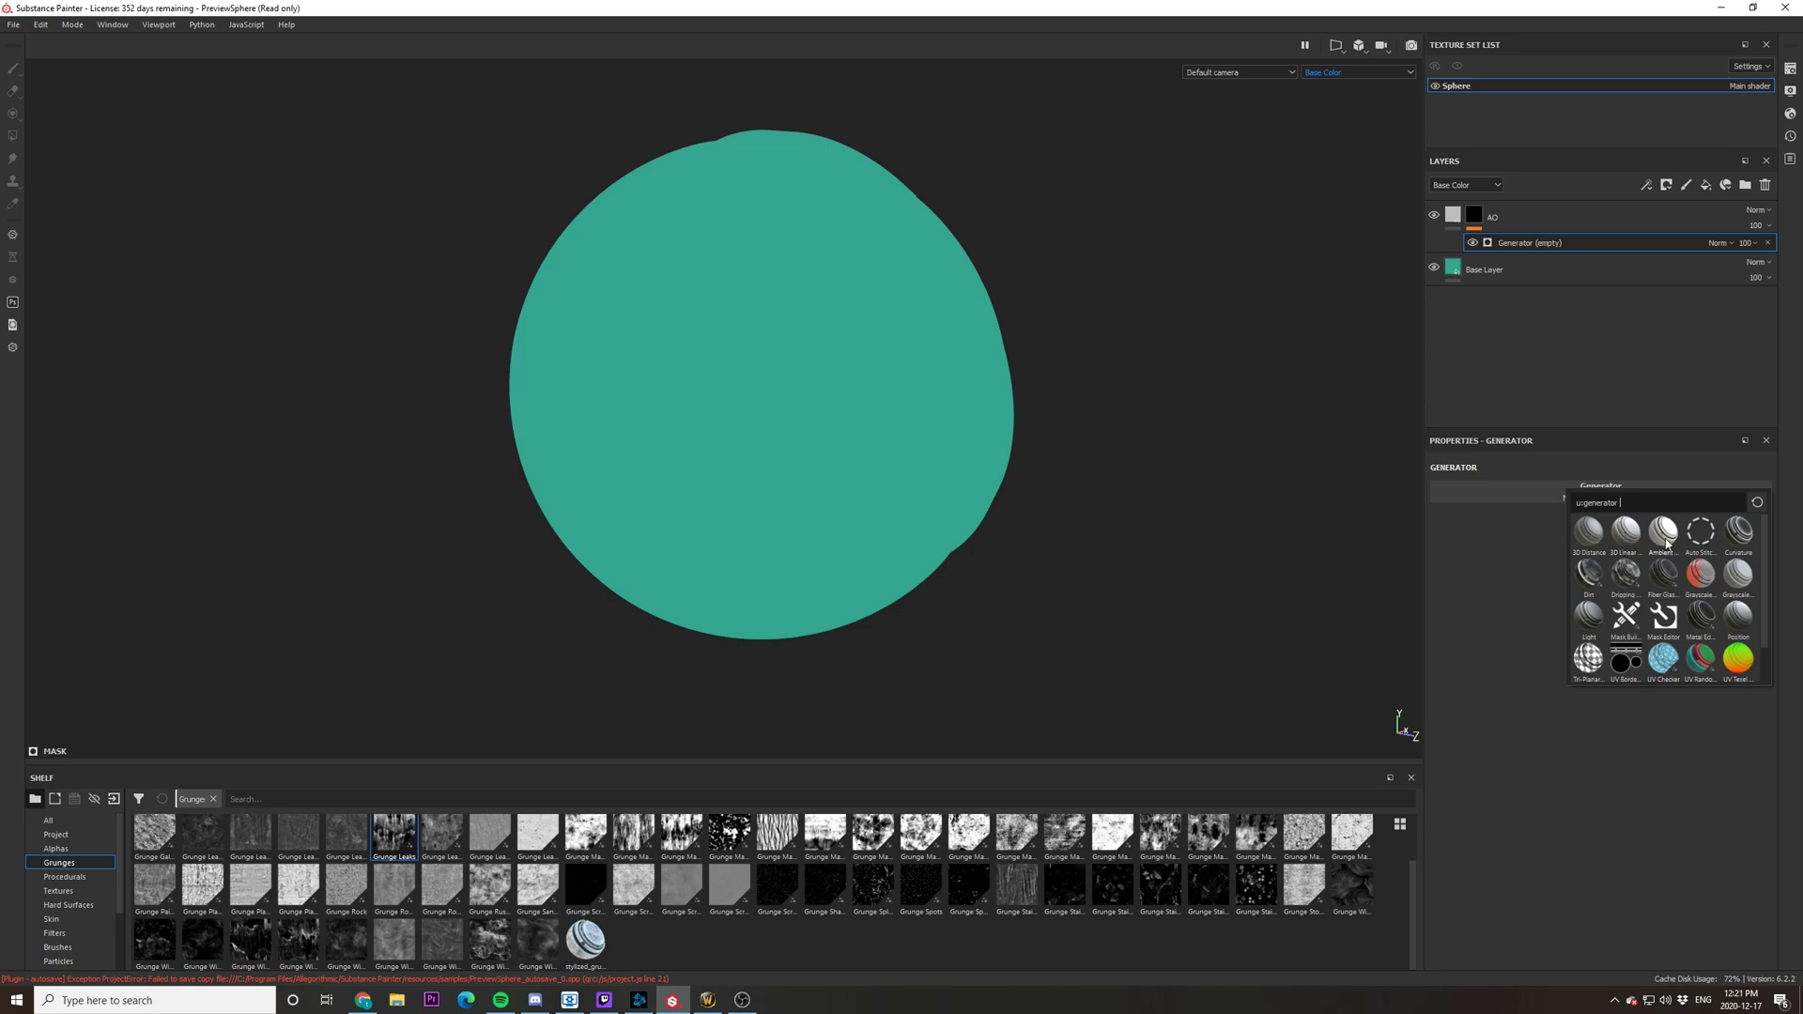
pyautogui.moveTo(1666, 543)
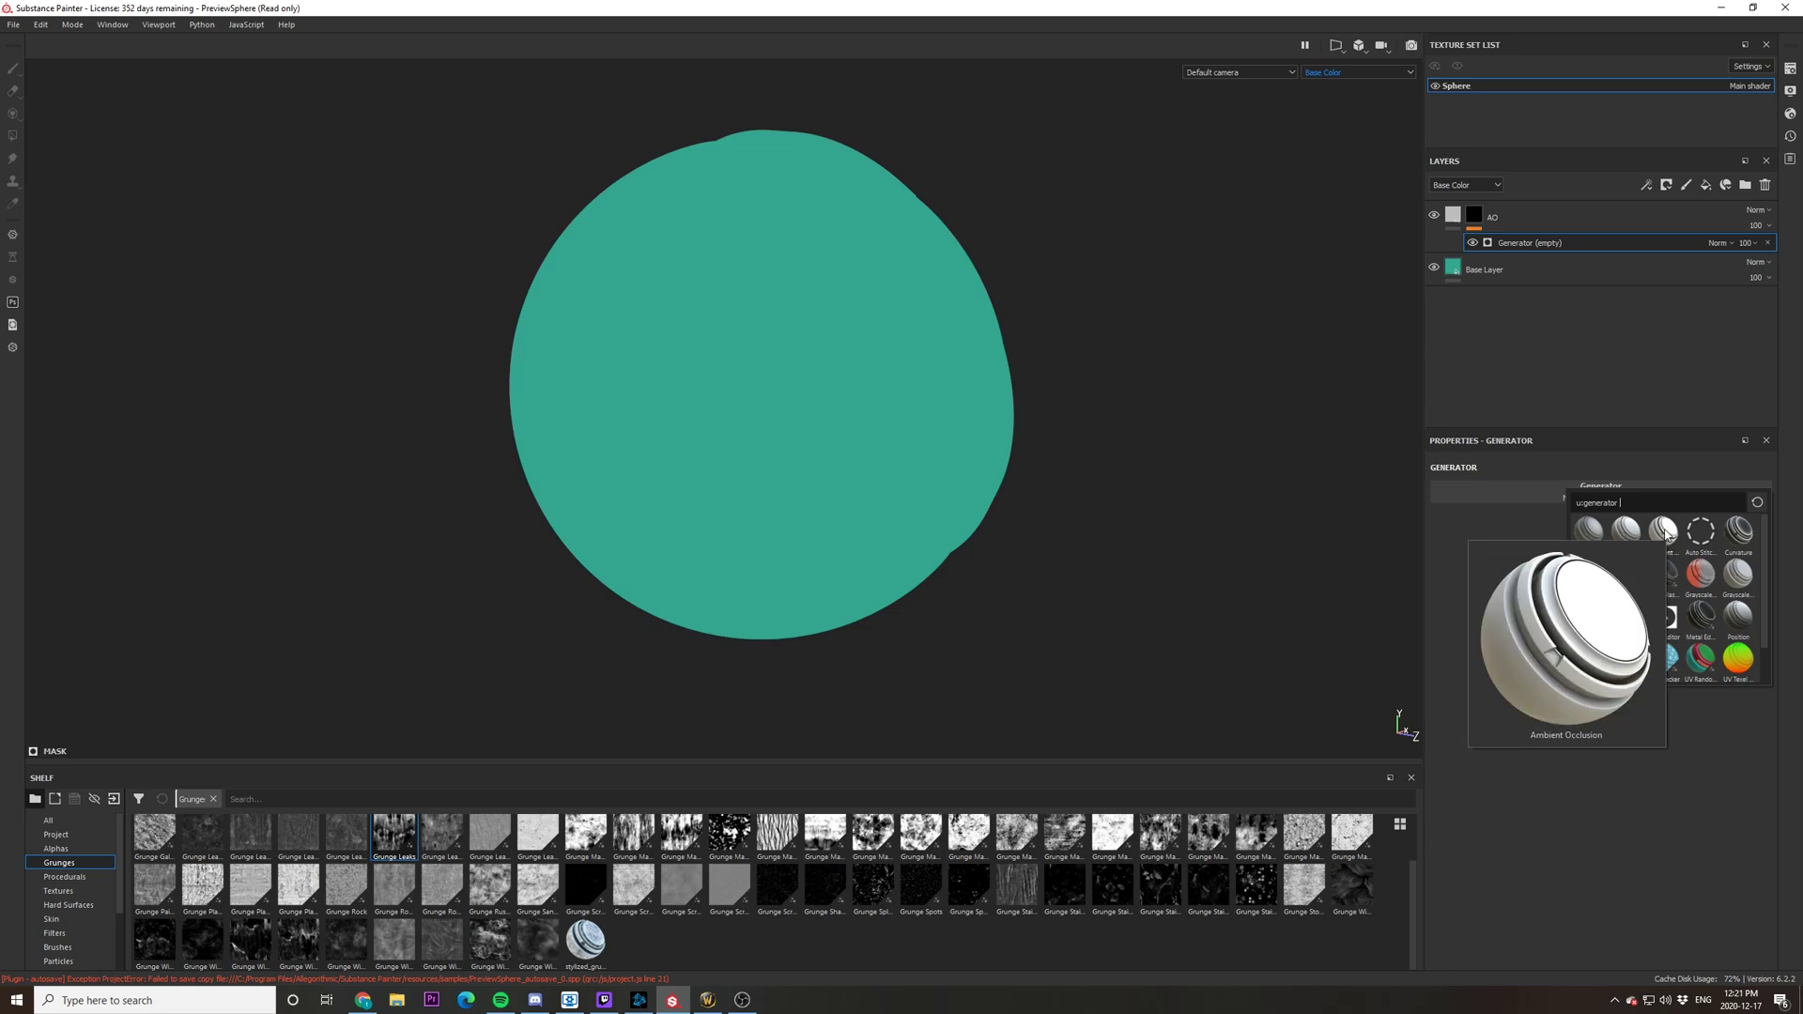
pyautogui.click(1666, 533)
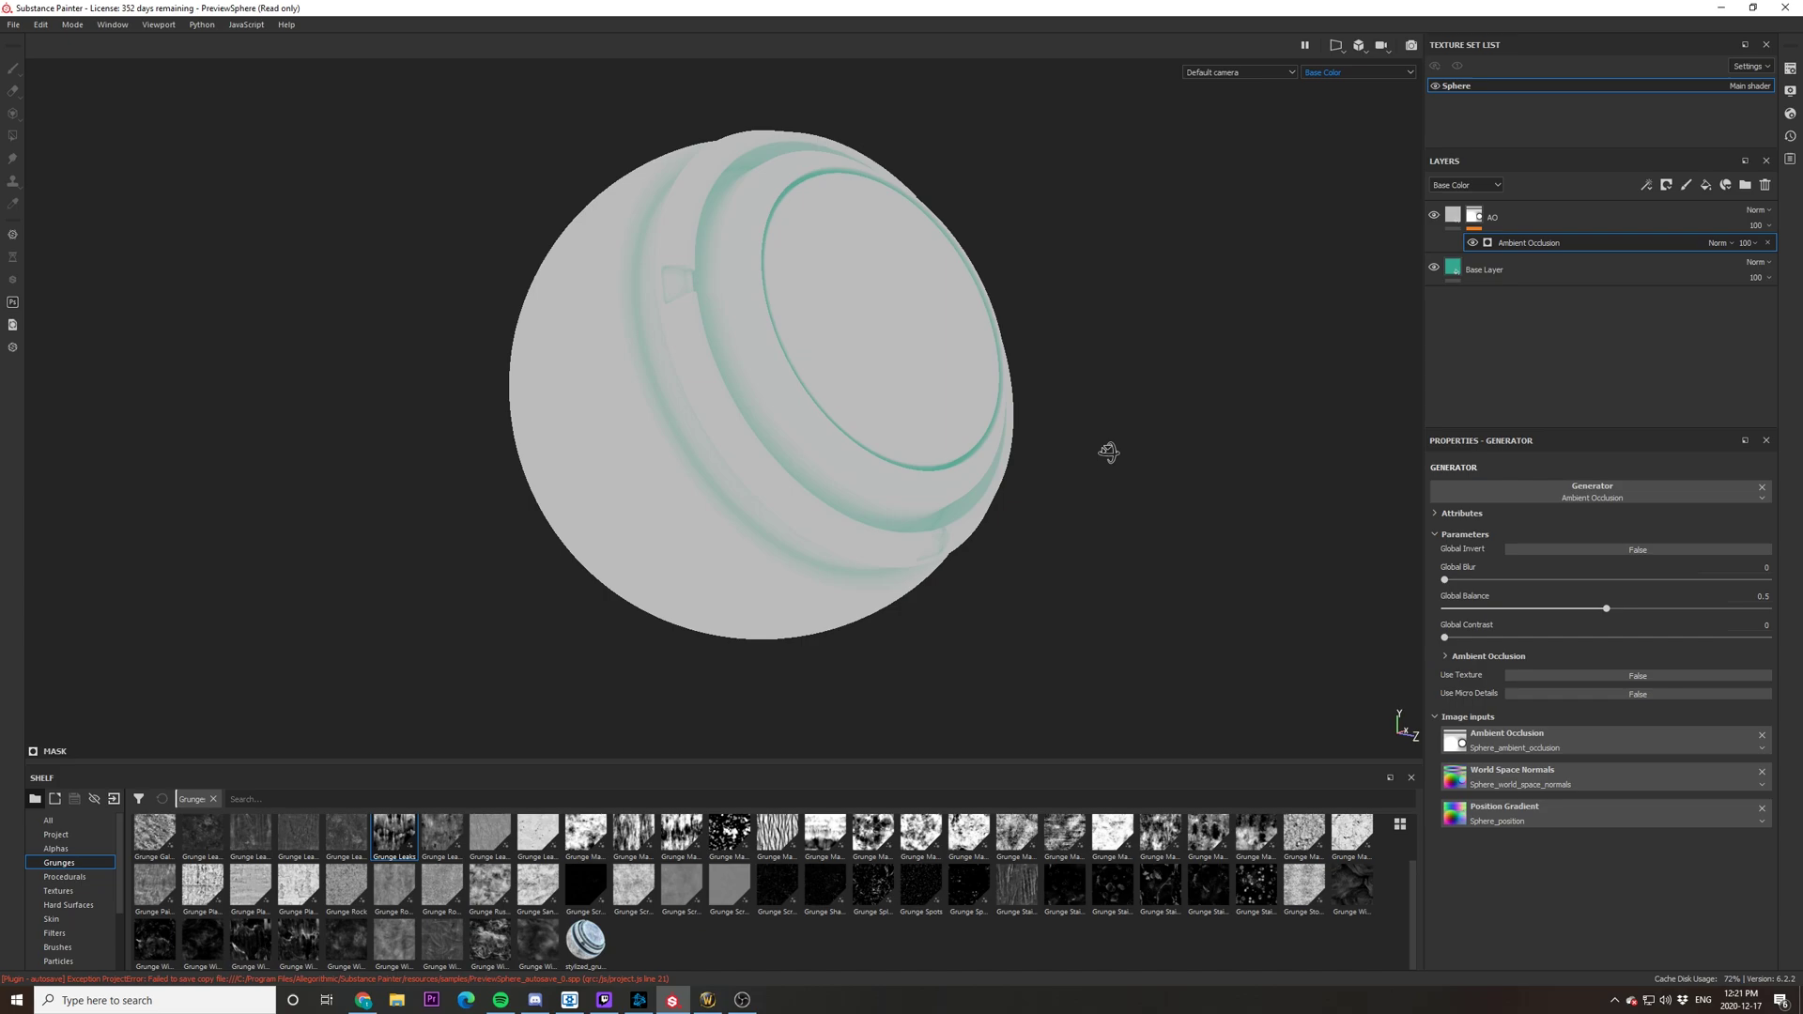
pyautogui.moveTo(1107, 451)
pyautogui.keyDown('alt'); pyautogui.mouseDown()
pyautogui.moveTo(1087, 470)
pyautogui.moveTo(1099, 452)
pyautogui.mouseUp(); pyautogui.keyUp('alt')
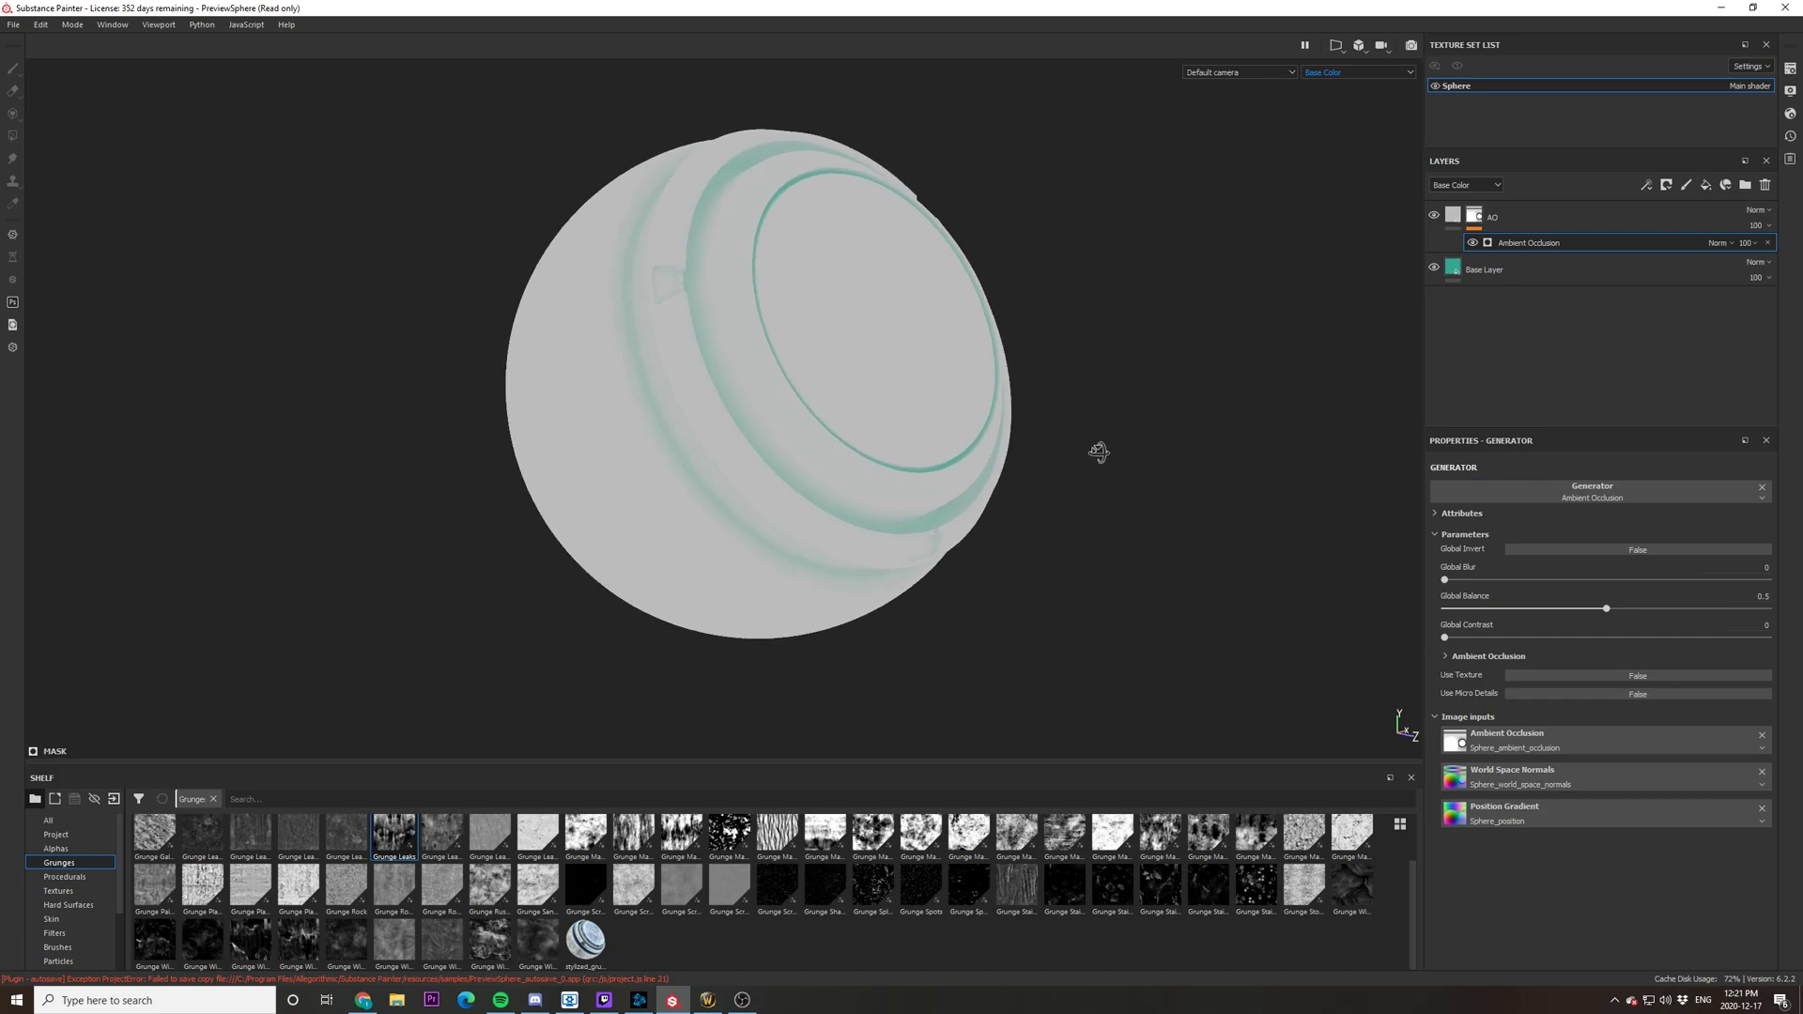
pyautogui.click(1598, 549)
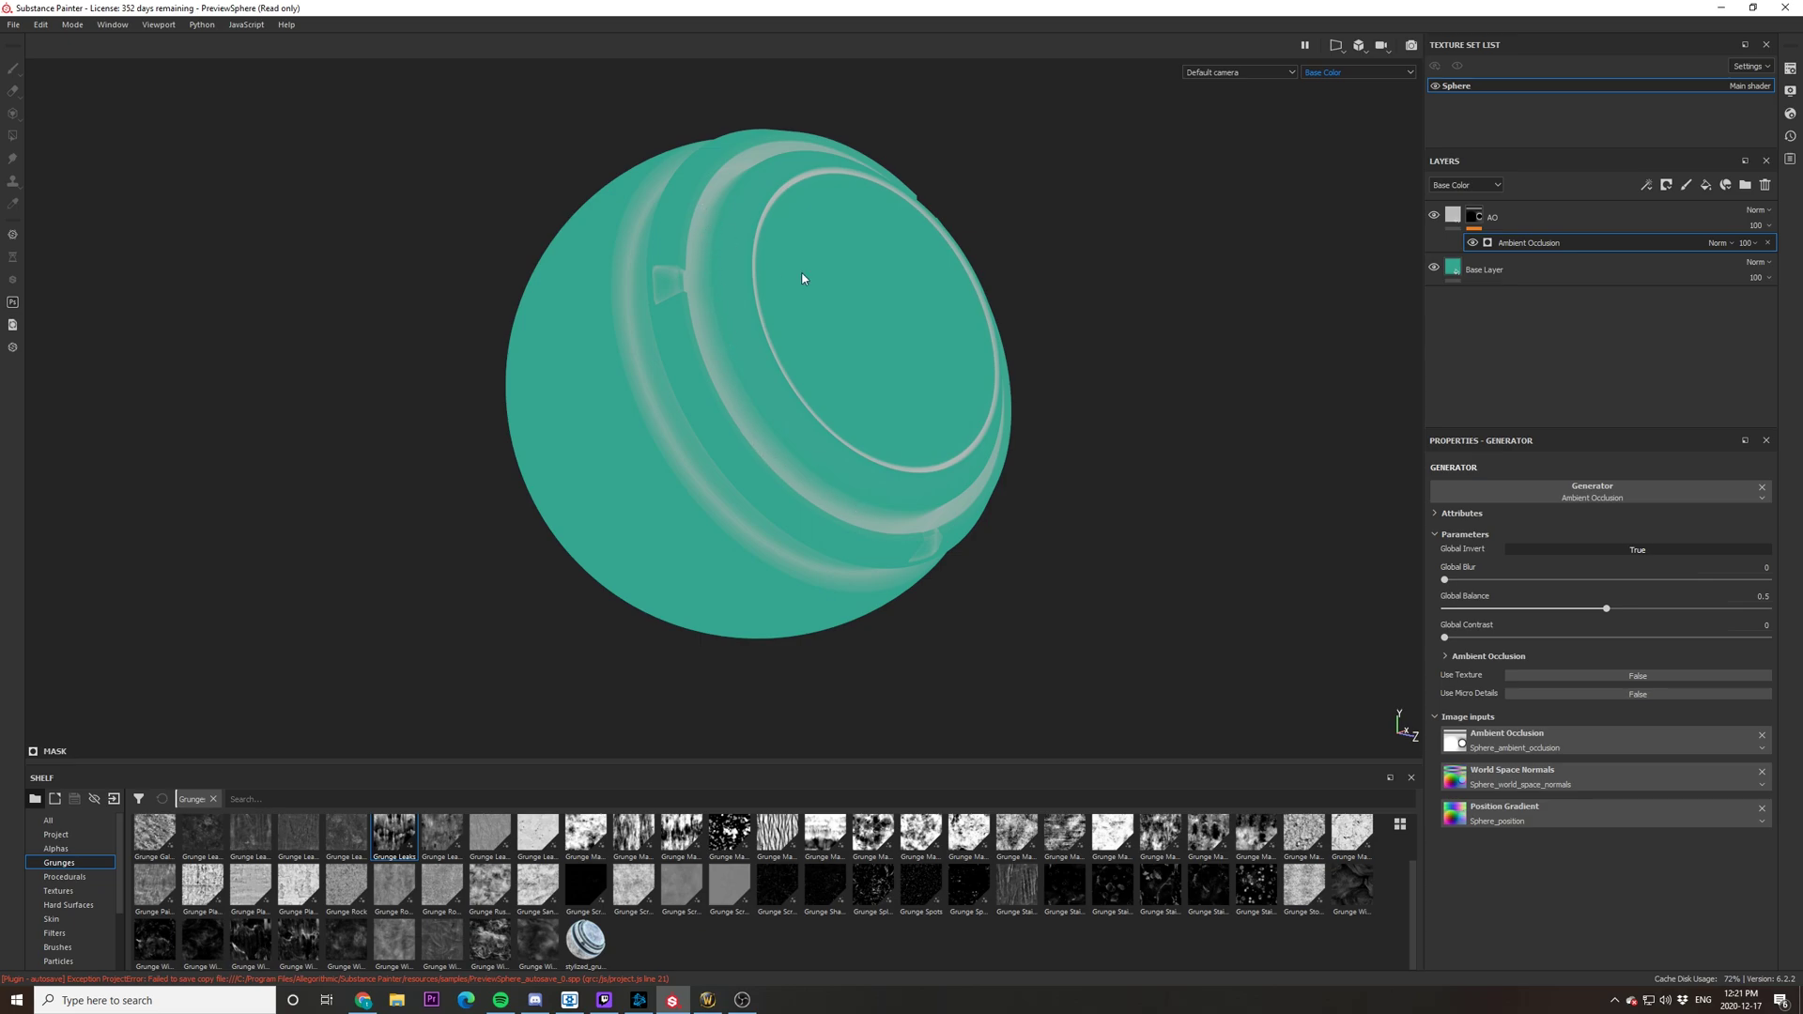
# Step: Set the AO layer's base color to a purple of about R 0.33, G 0.03, B 0.52
pyautogui.click(1451, 220)
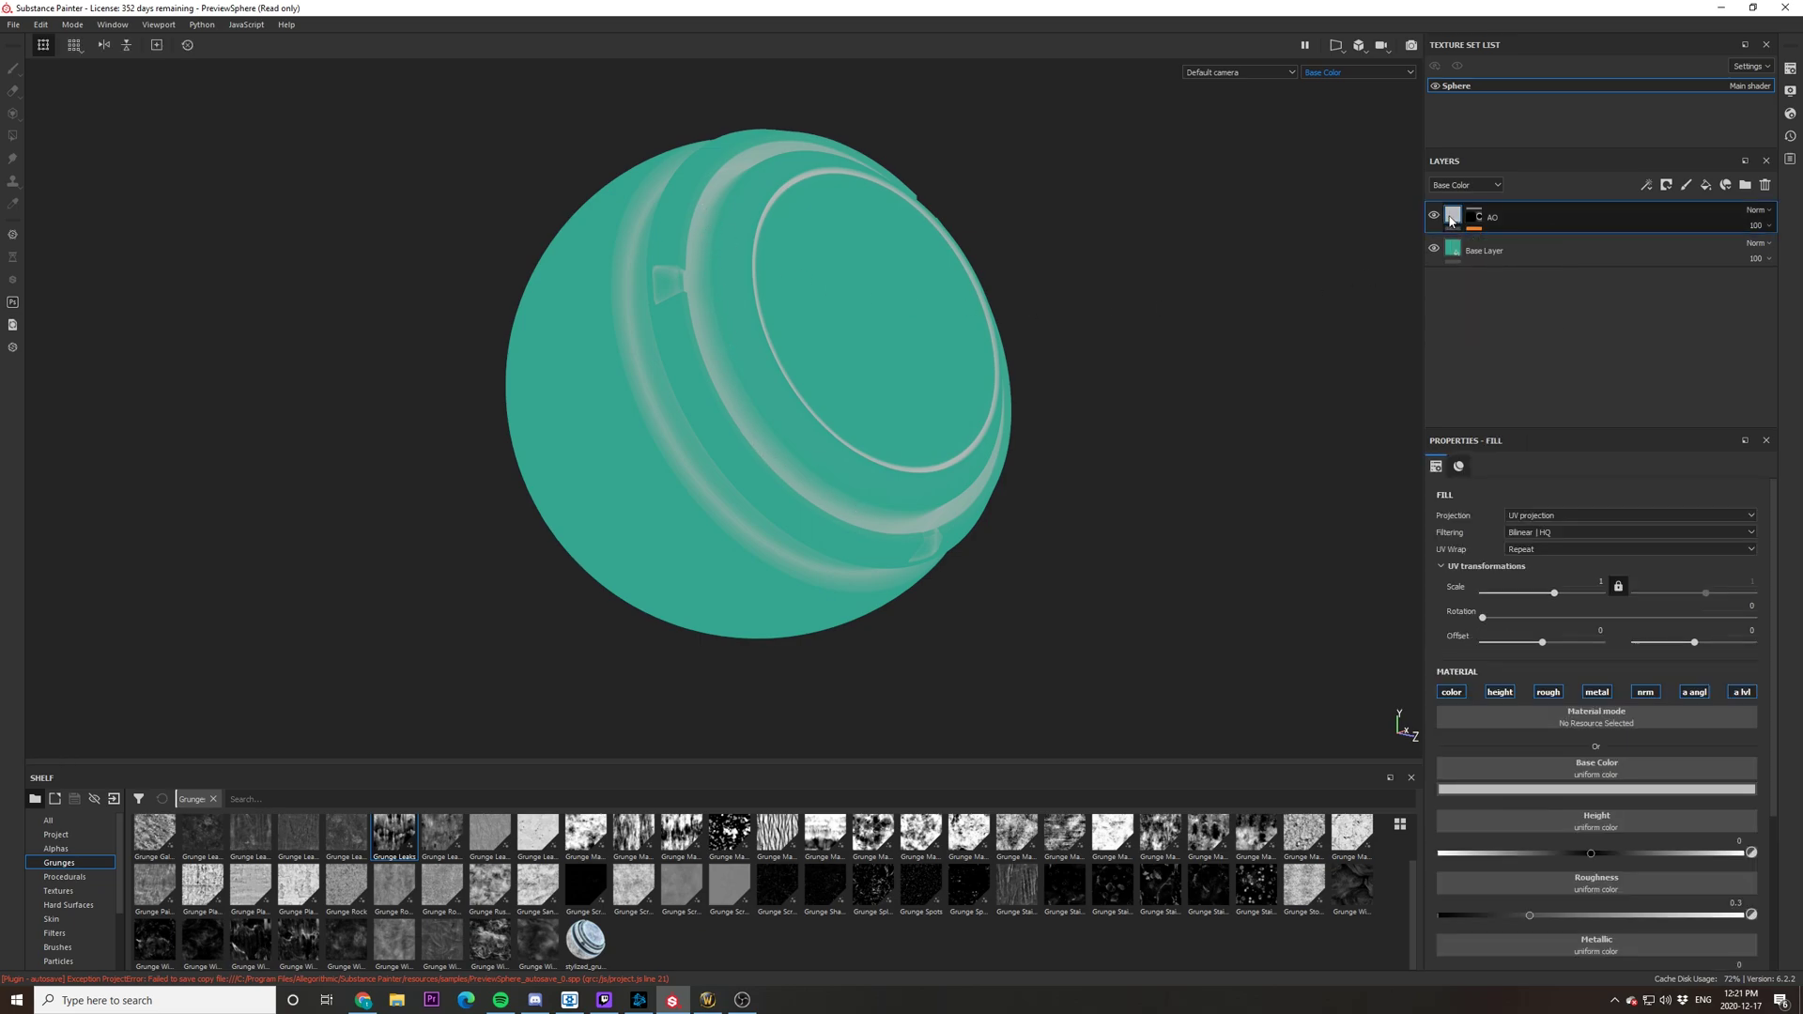
pyautogui.click(1577, 790)
pyautogui.moveTo(1701, 861); pyautogui.dragTo(1658, 848)
pyautogui.click(1656, 842)
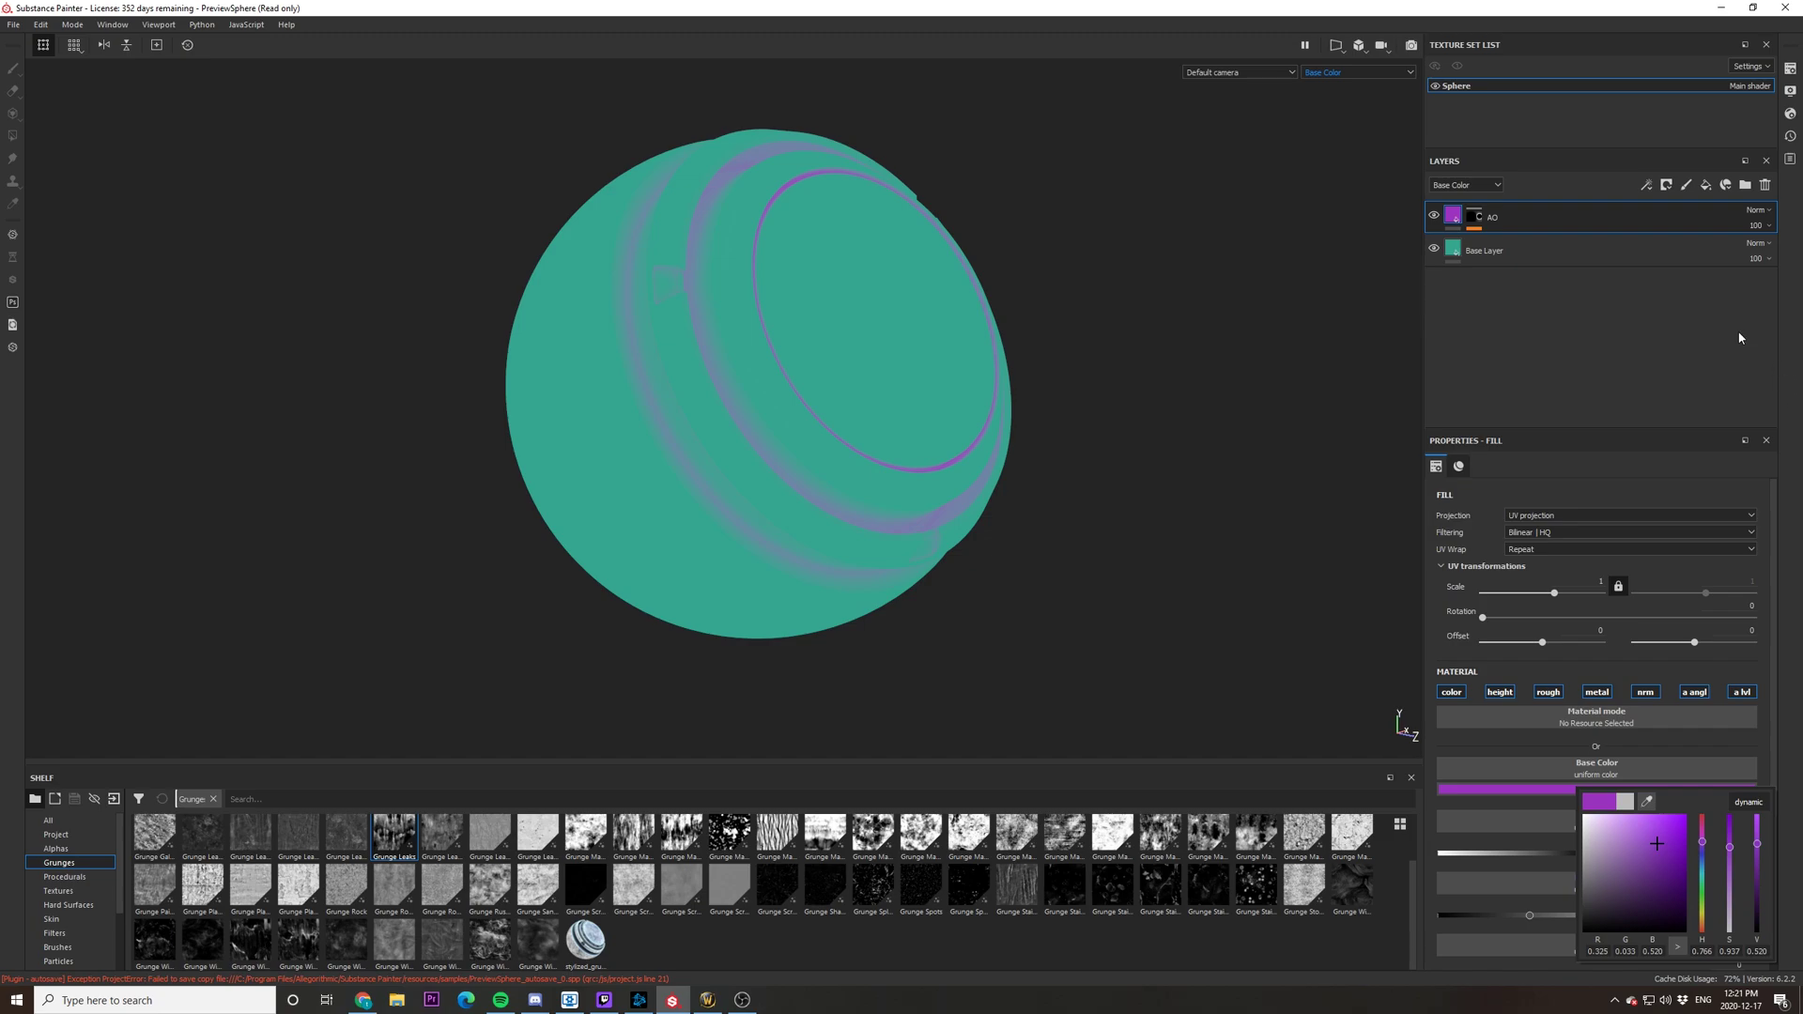
# Step: Set the AO layer's blending mode to Multiply and compare the sphere with the layer hidden and shown
pyautogui.click(1753, 210)
pyautogui.click(1758, 211)
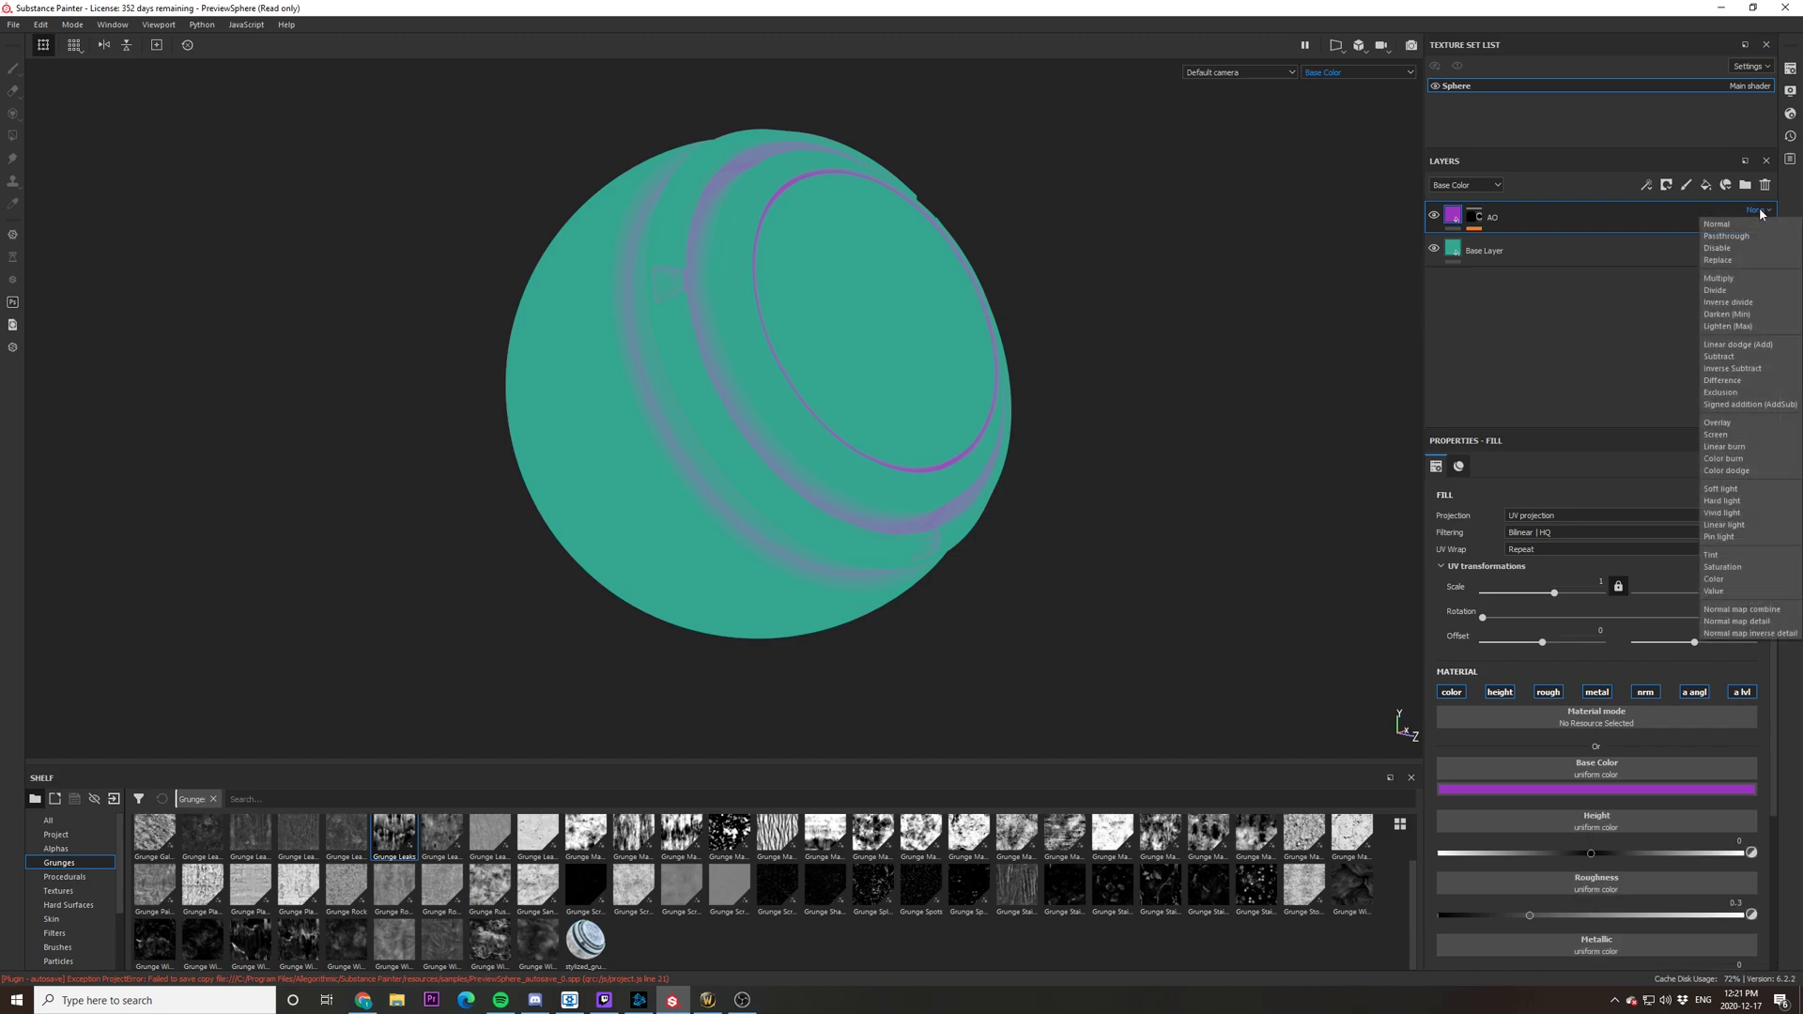
pyautogui.click(1718, 278)
pyautogui.keyDown('alt'); pyautogui.moveTo(1043, 371); pyautogui.dragTo(817, 491); pyautogui.keyUp('alt')
pyautogui.keyDown('alt'); pyautogui.moveTo(817, 492); pyautogui.dragTo(846, 476, button='middle'); pyautogui.keyUp('alt')
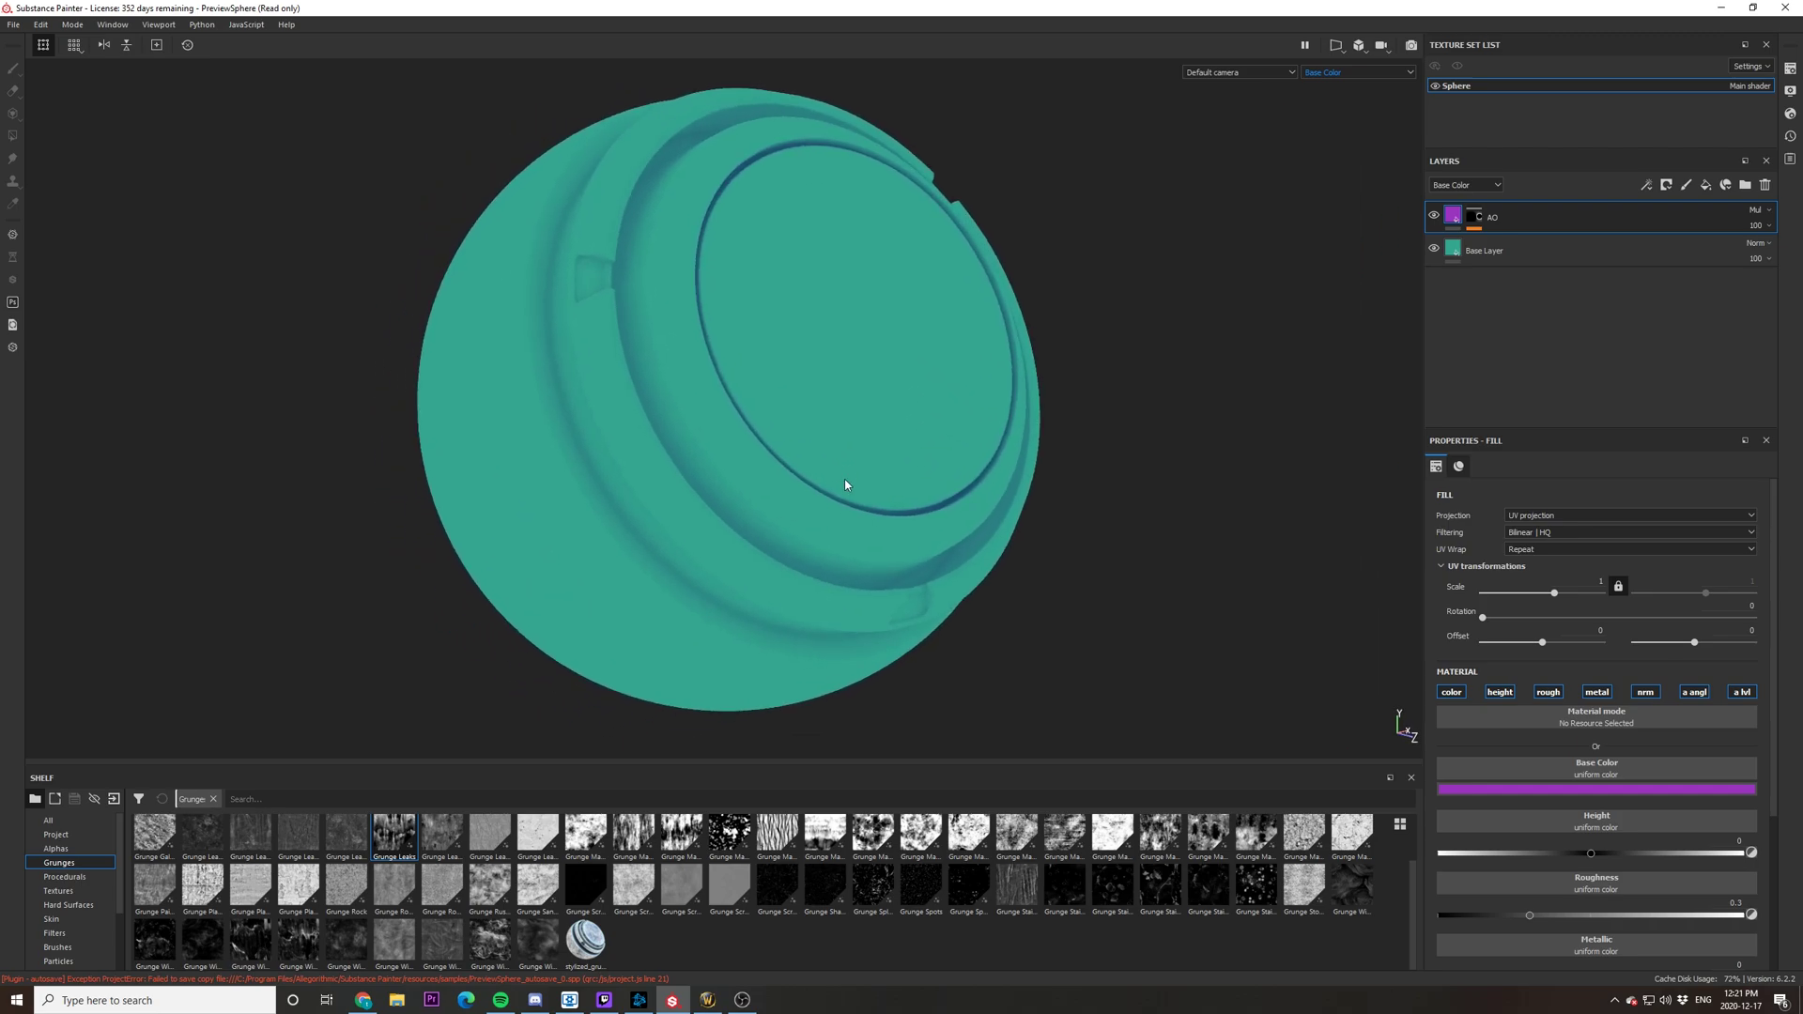
pyautogui.press('Tab')
pyautogui.keyDown('alt'); pyautogui.moveTo(1002, 560); pyautogui.dragTo(1023, 510); pyautogui.keyUp('alt')
pyautogui.press('Tab')
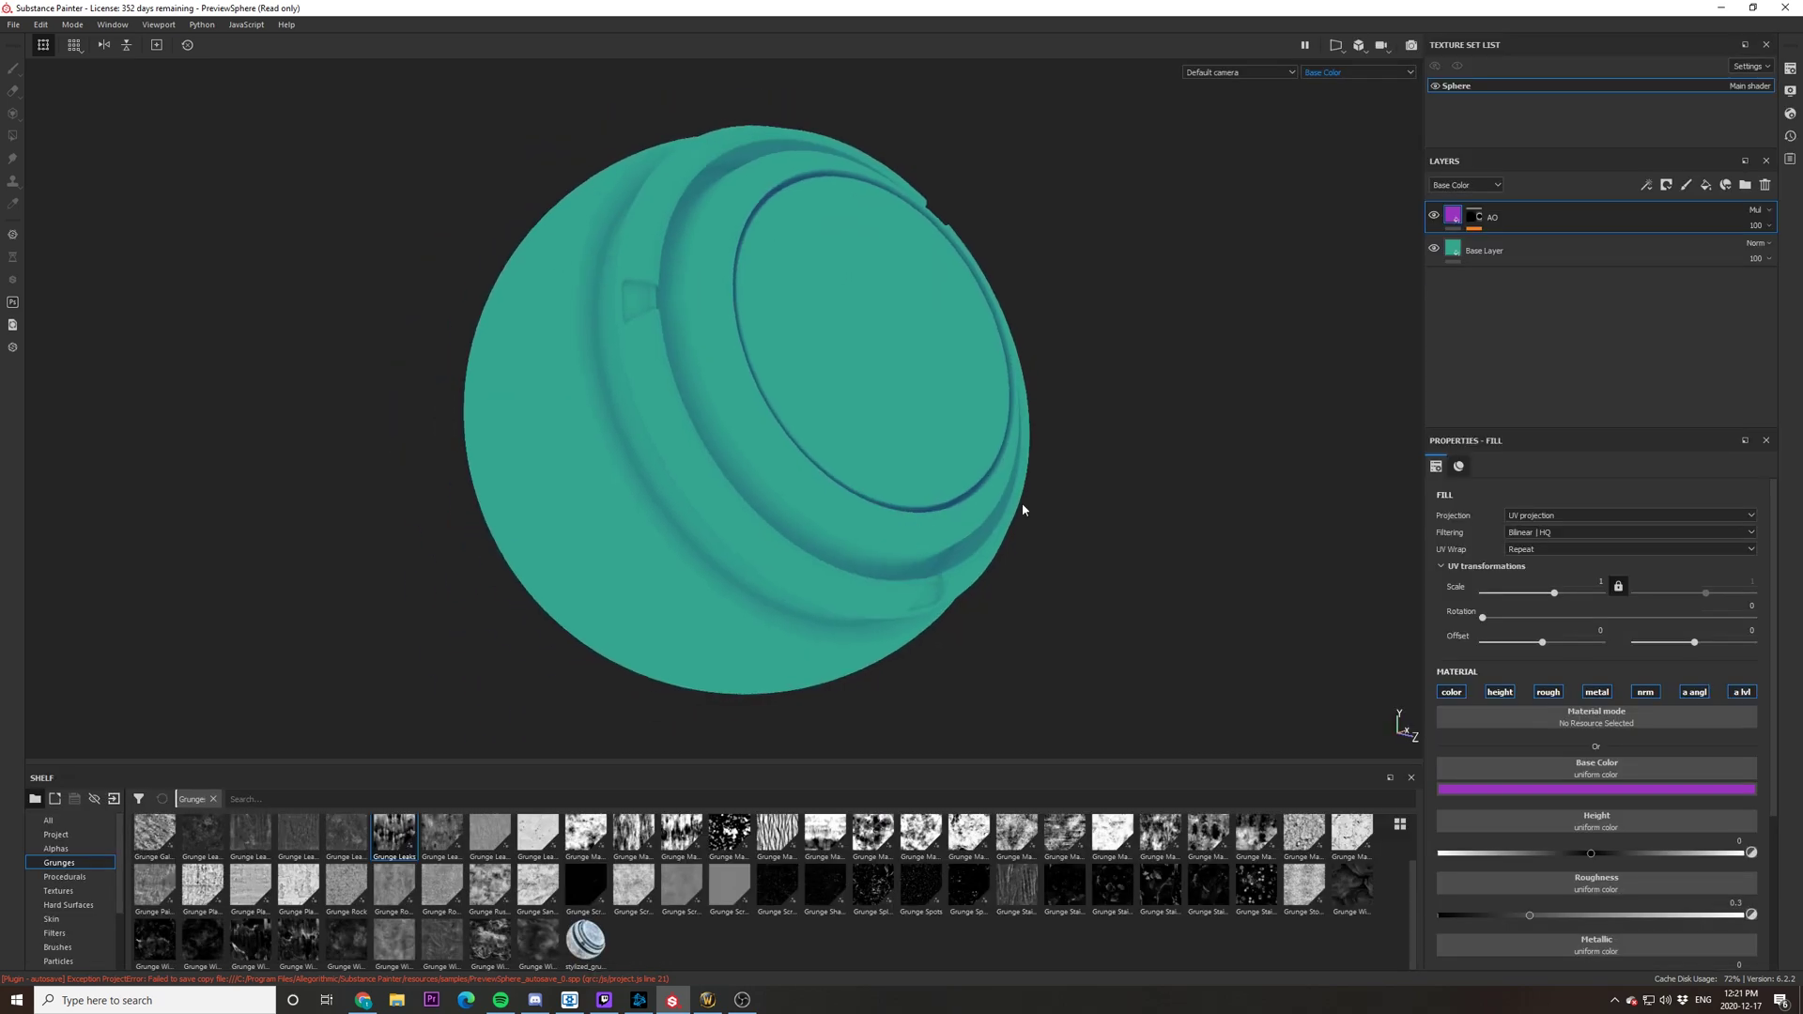
pyautogui.click(1435, 219)
pyautogui.click(1435, 219)
pyautogui.keyDown('alt'); pyautogui.moveTo(1369, 250); pyautogui.dragTo(1080, 375); pyautogui.keyUp('alt')
# Step: Add a fill layer named Edge Highlights above the AO layer and give it a black mask
pyautogui.click(1705, 185)
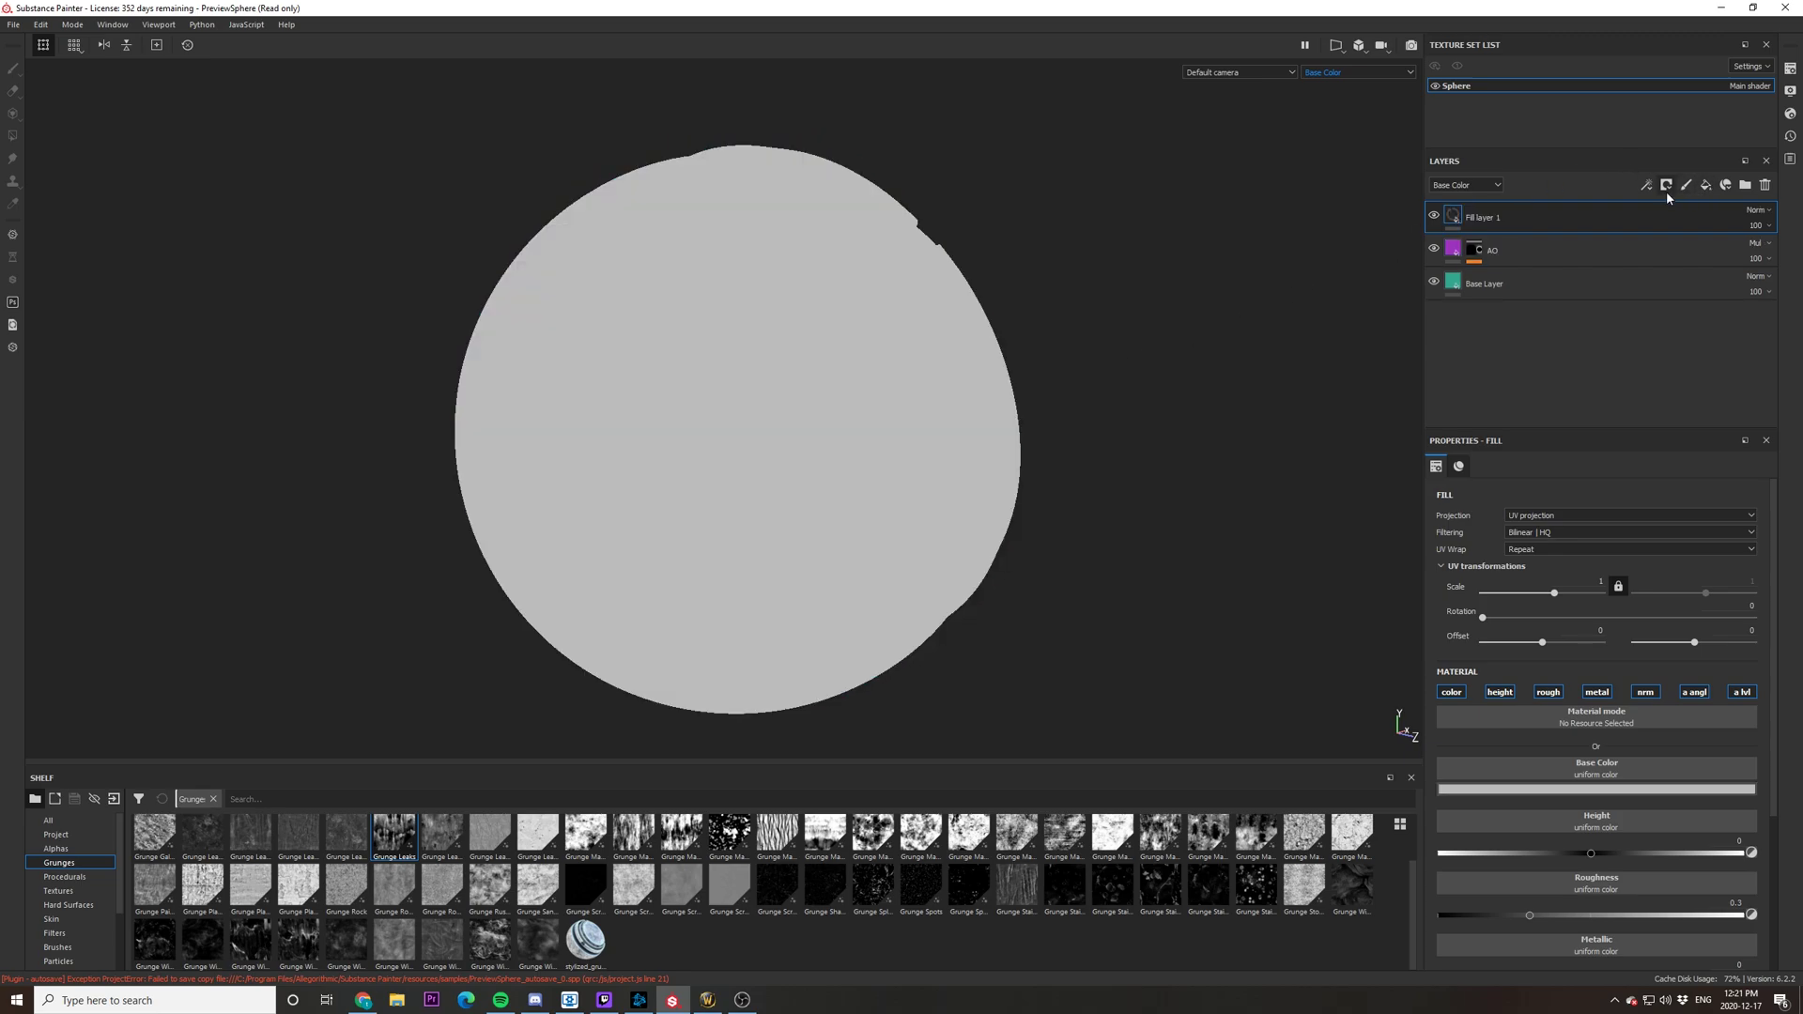
pyautogui.doubleClick(1518, 216)
pyautogui.write('Ed')
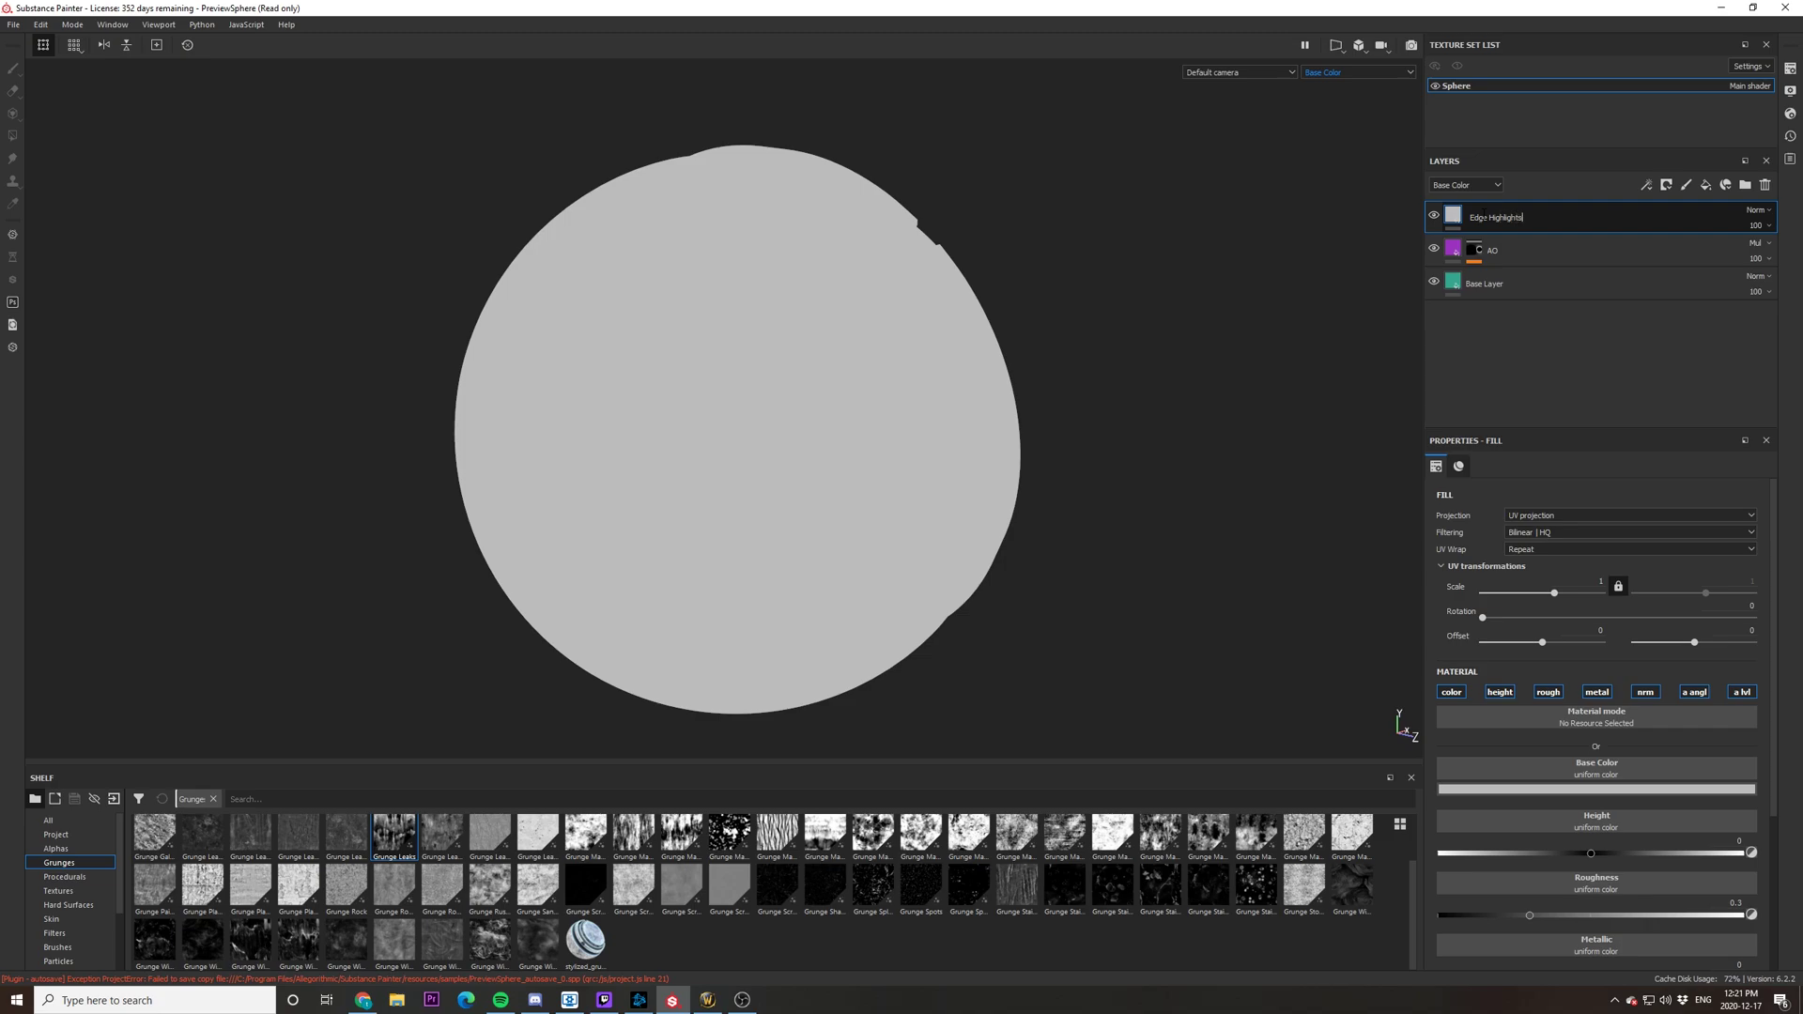
pyautogui.write('ge Highlights')
pyautogui.press('Return')
pyautogui.rightClick(1552, 221)
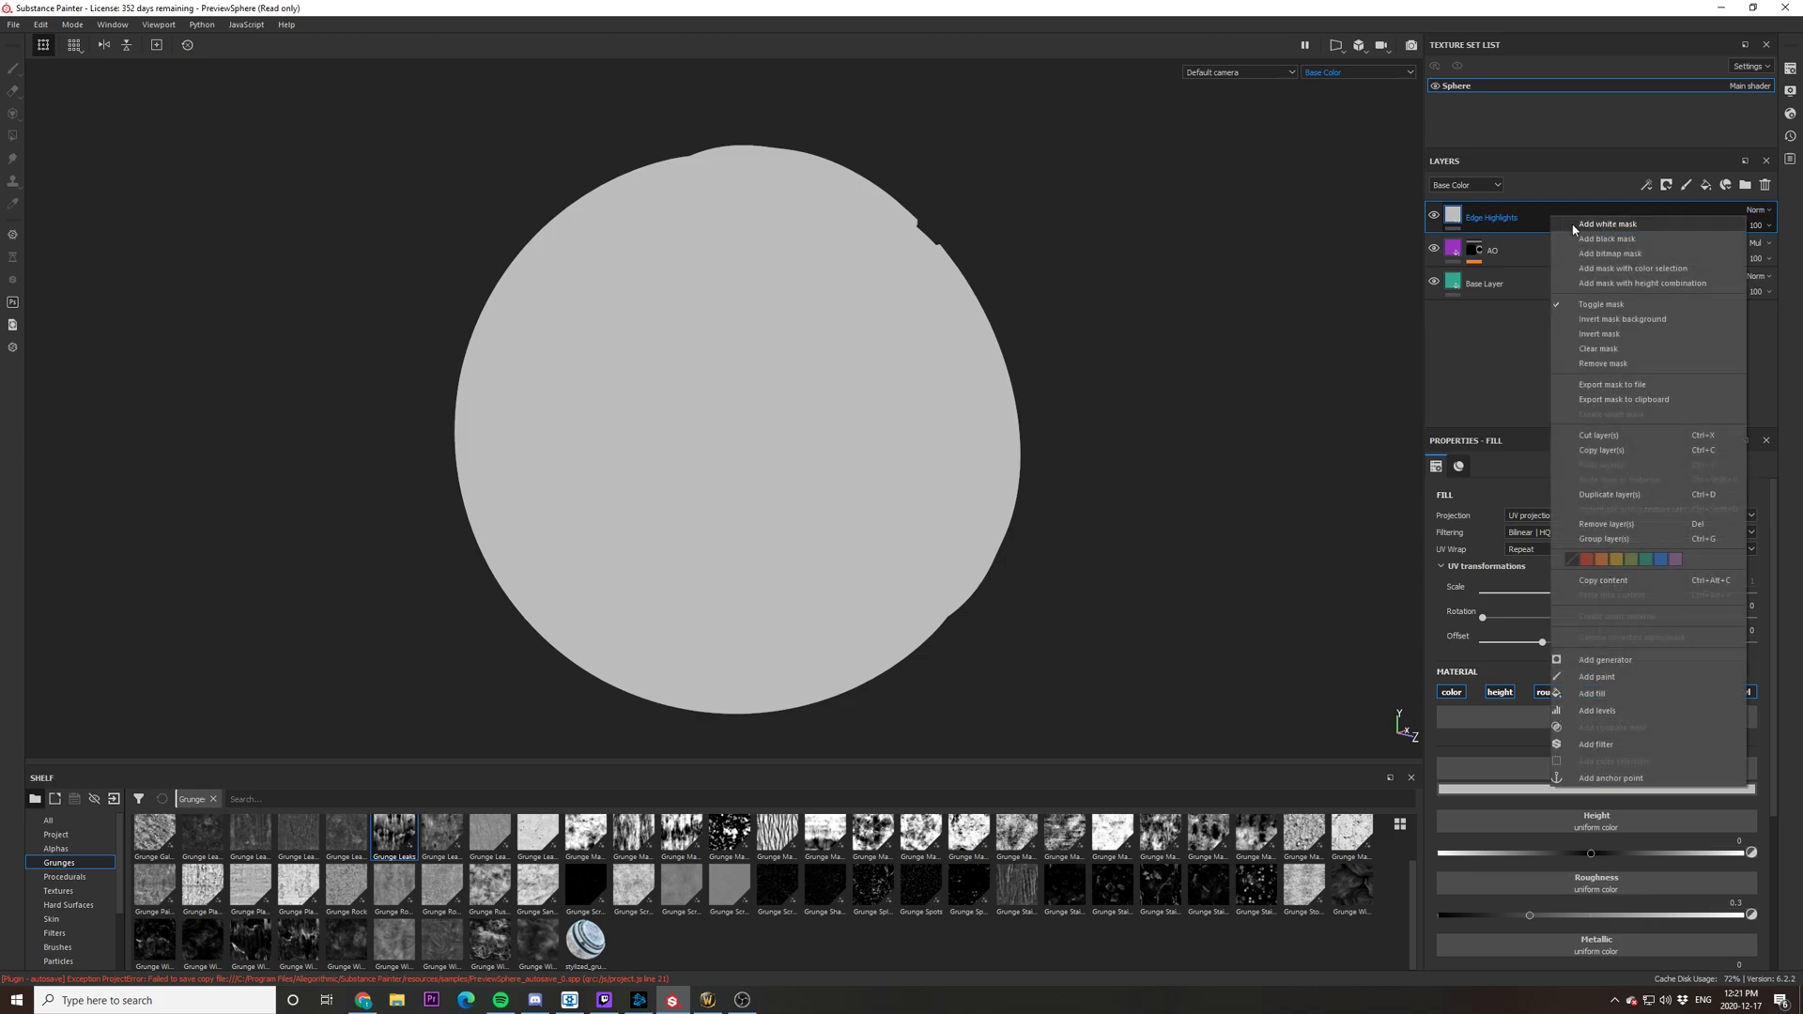
pyautogui.click(1599, 233)
# Step: Add a Curvature generator to the Edge Highlights layer's mask
pyautogui.rightClick(1568, 226)
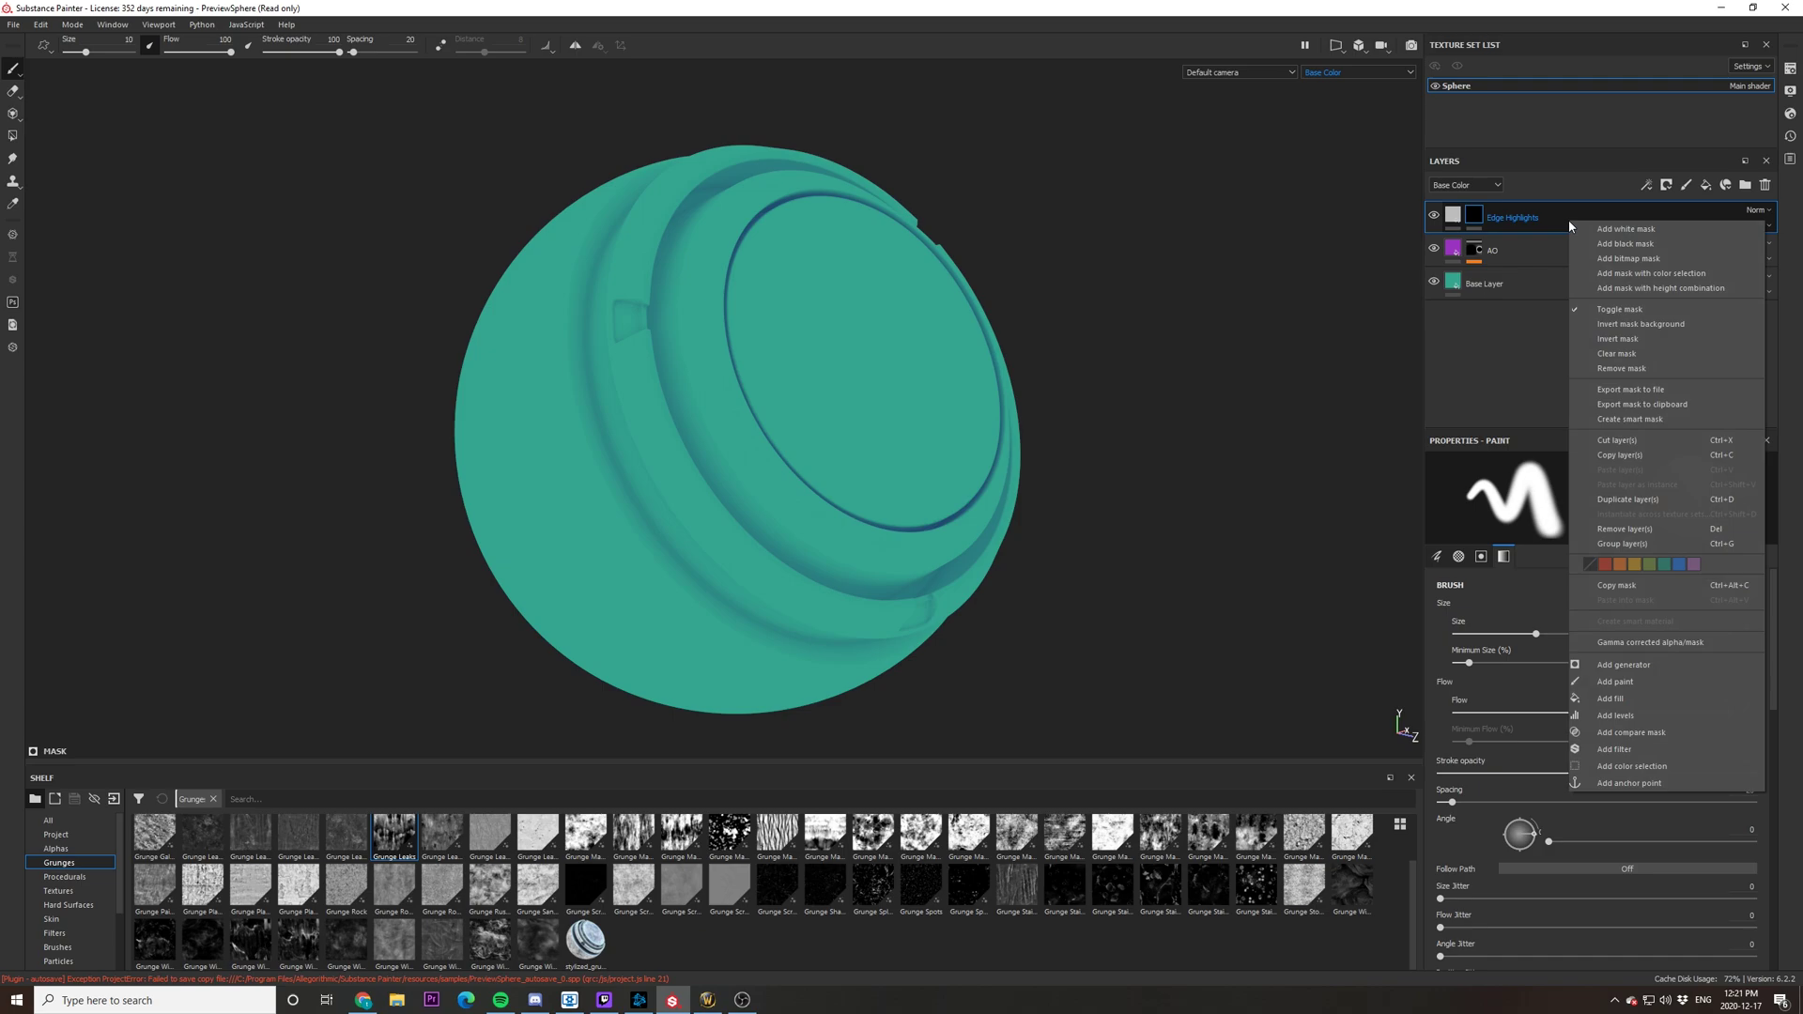
pyautogui.click(1656, 662)
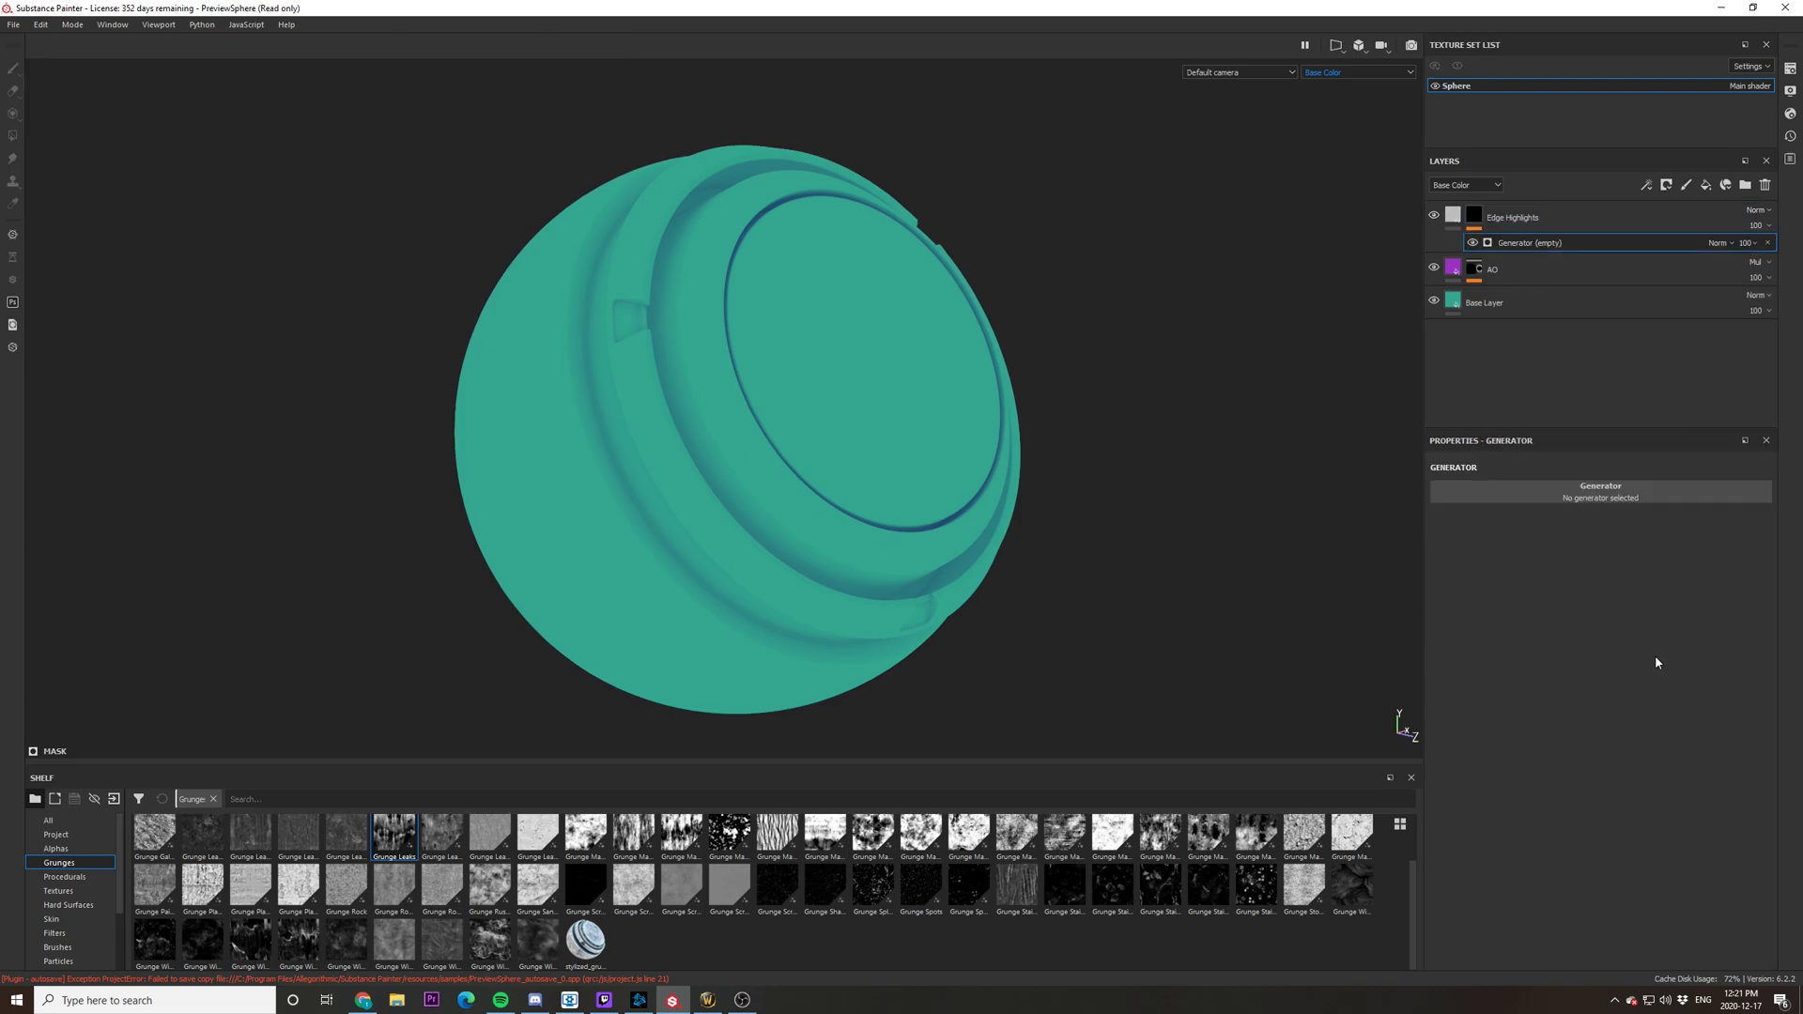
pyautogui.click(1597, 495)
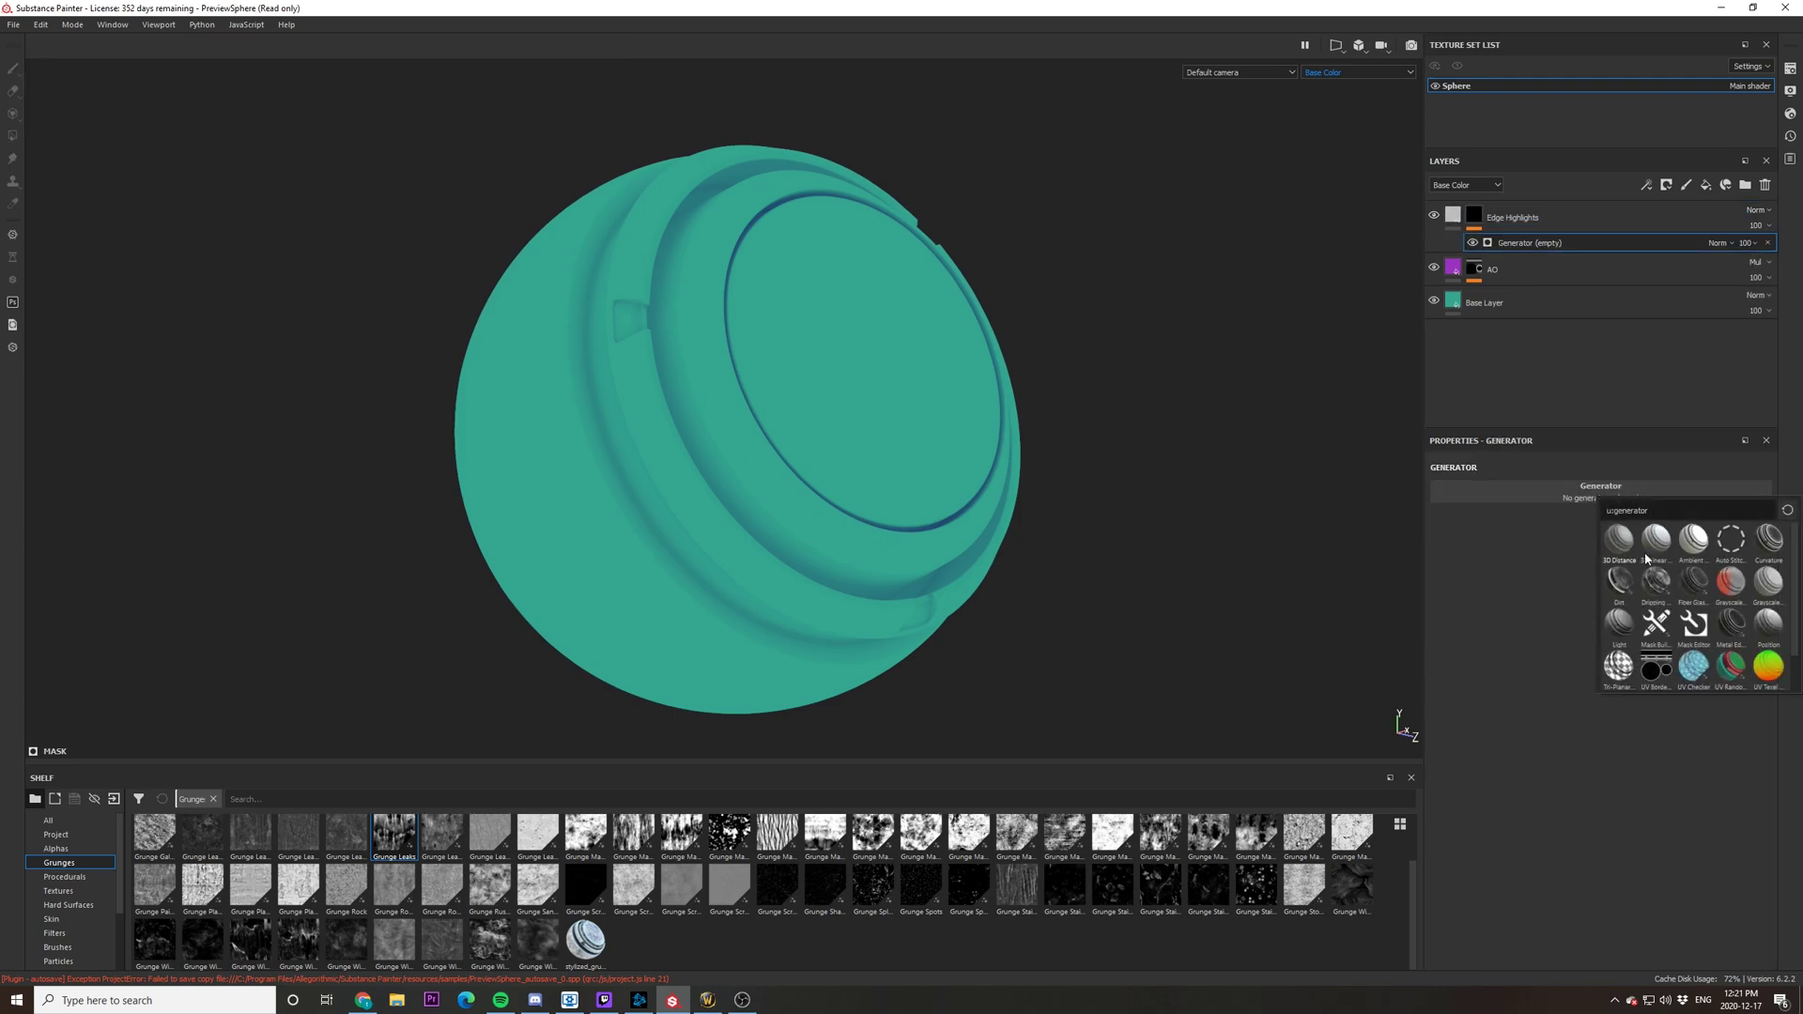
pyautogui.moveTo(1764, 551)
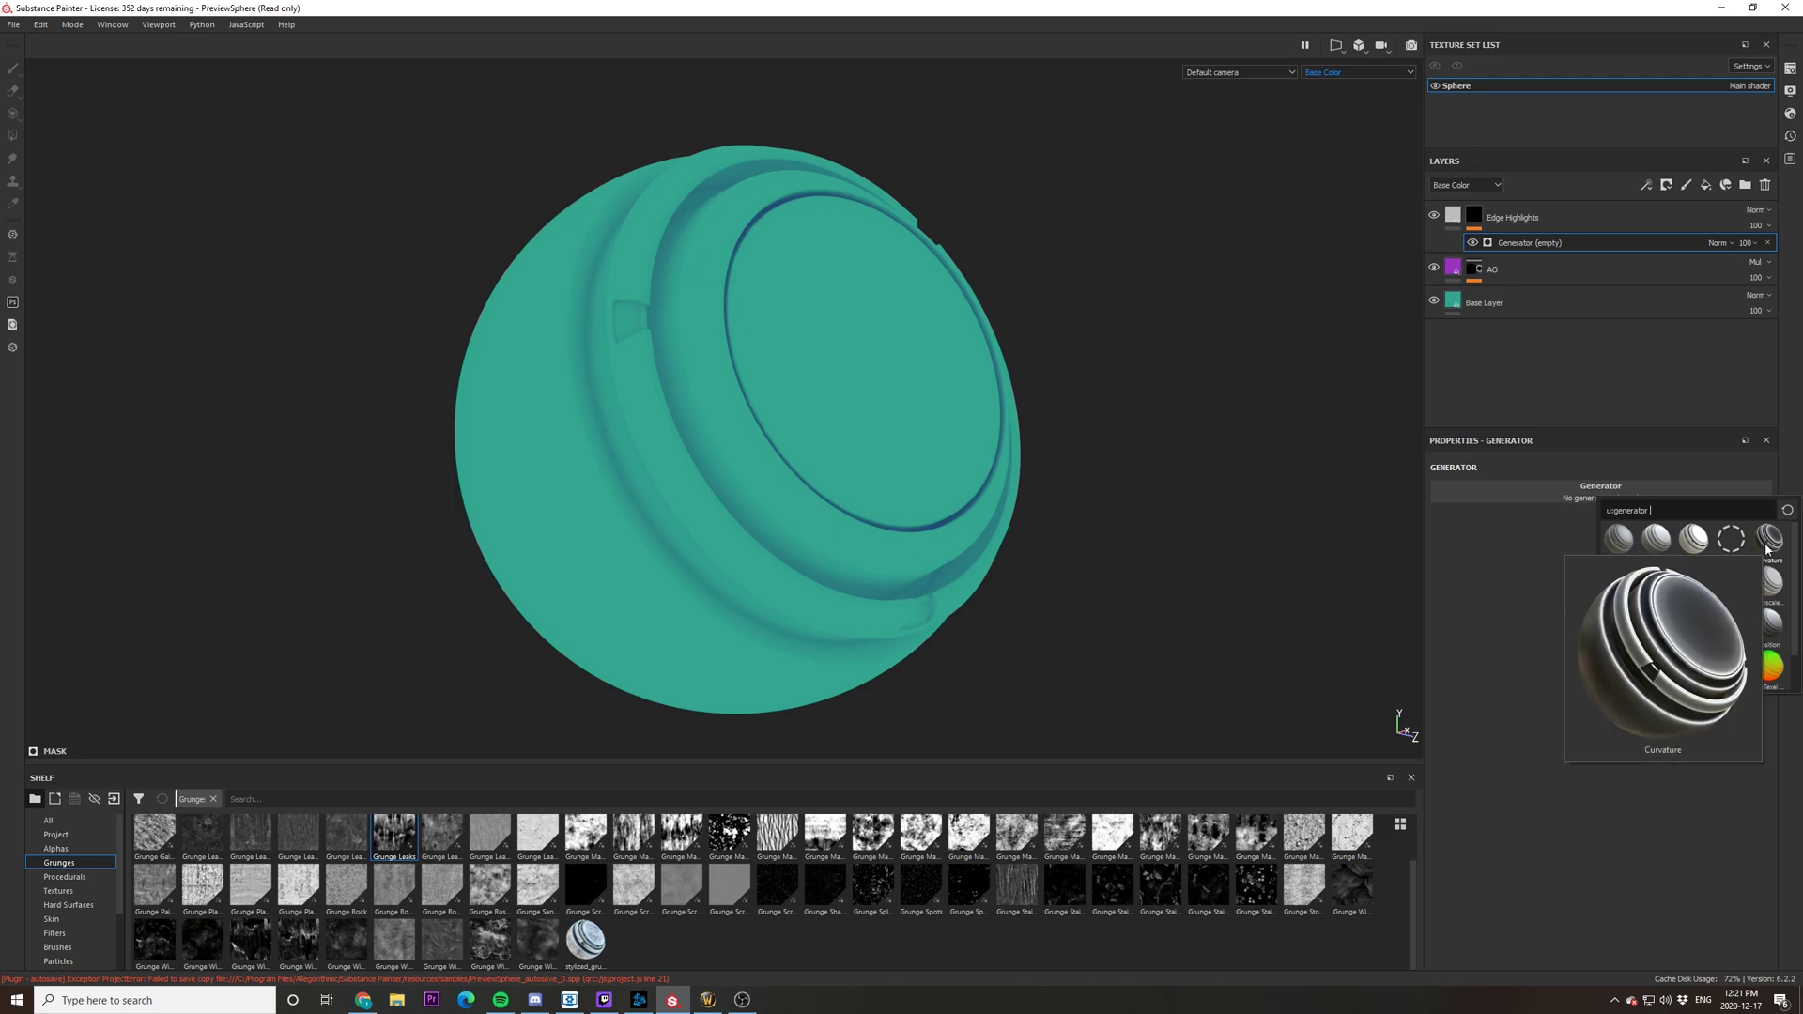
pyautogui.click(1768, 541)
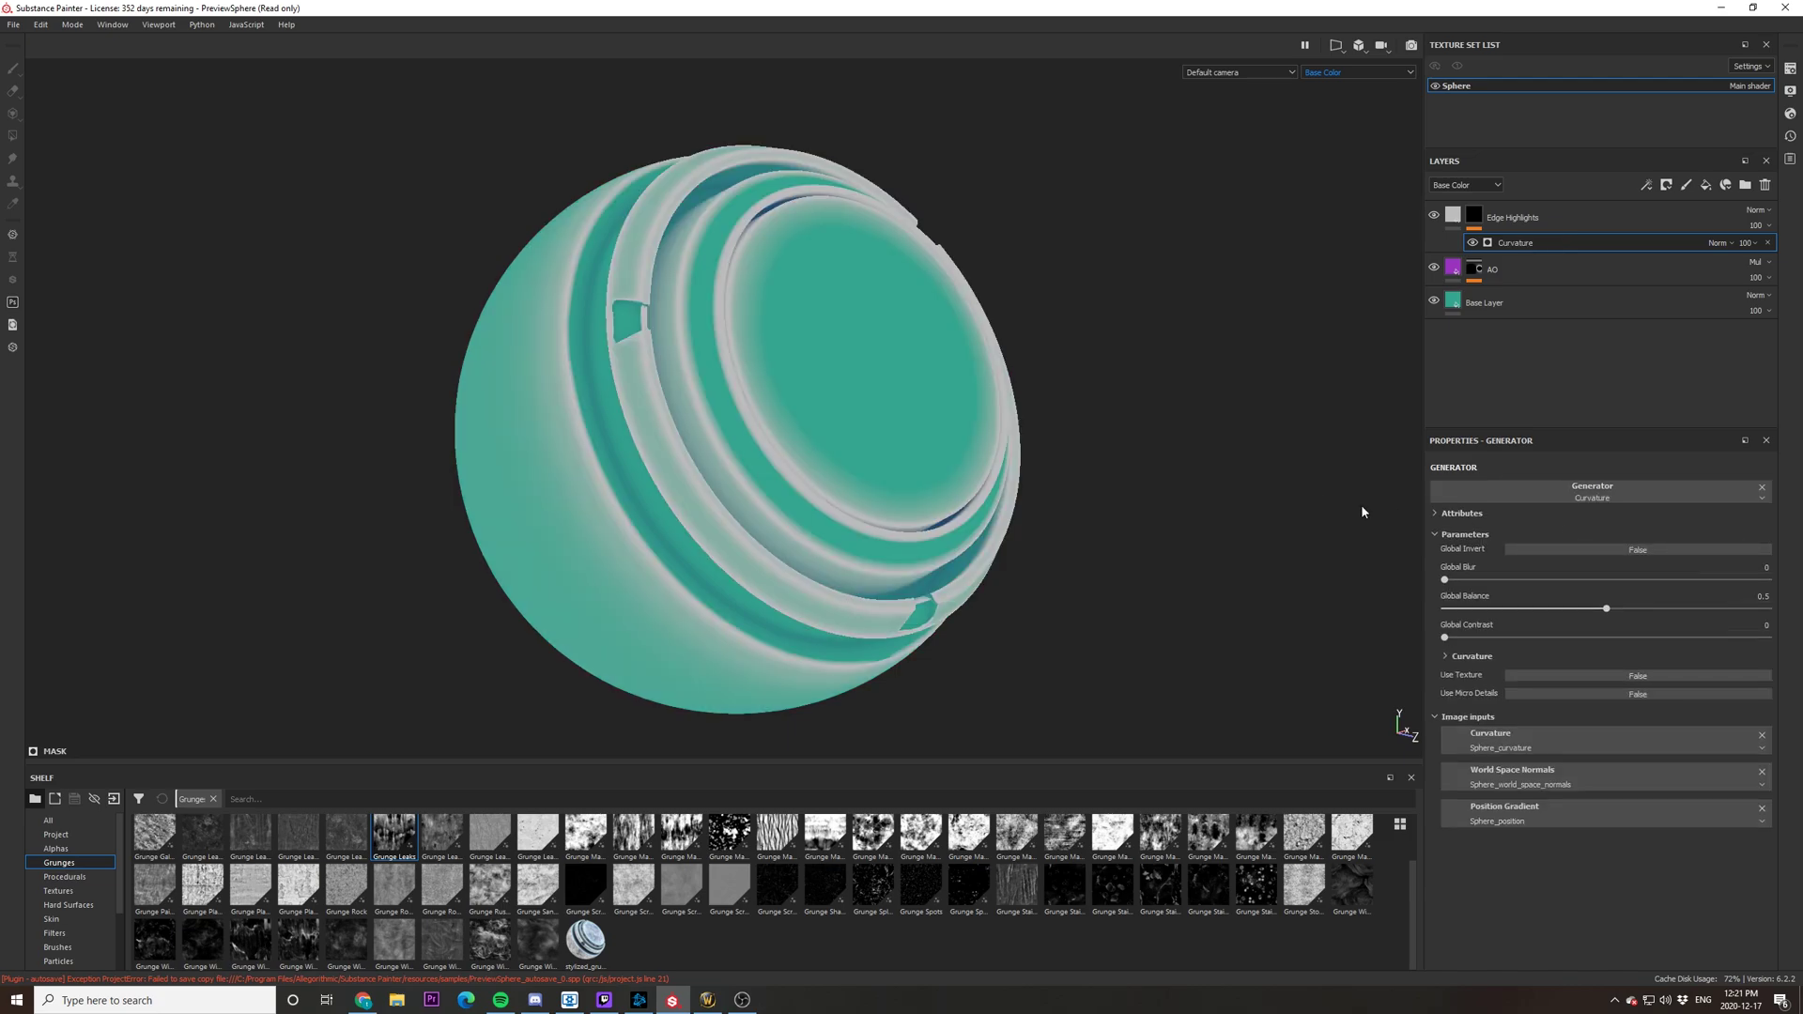
pyautogui.keyDown('alt'); pyautogui.moveTo(926, 500); pyautogui.dragTo(933, 475, button='middle'); pyautogui.keyUp('alt')
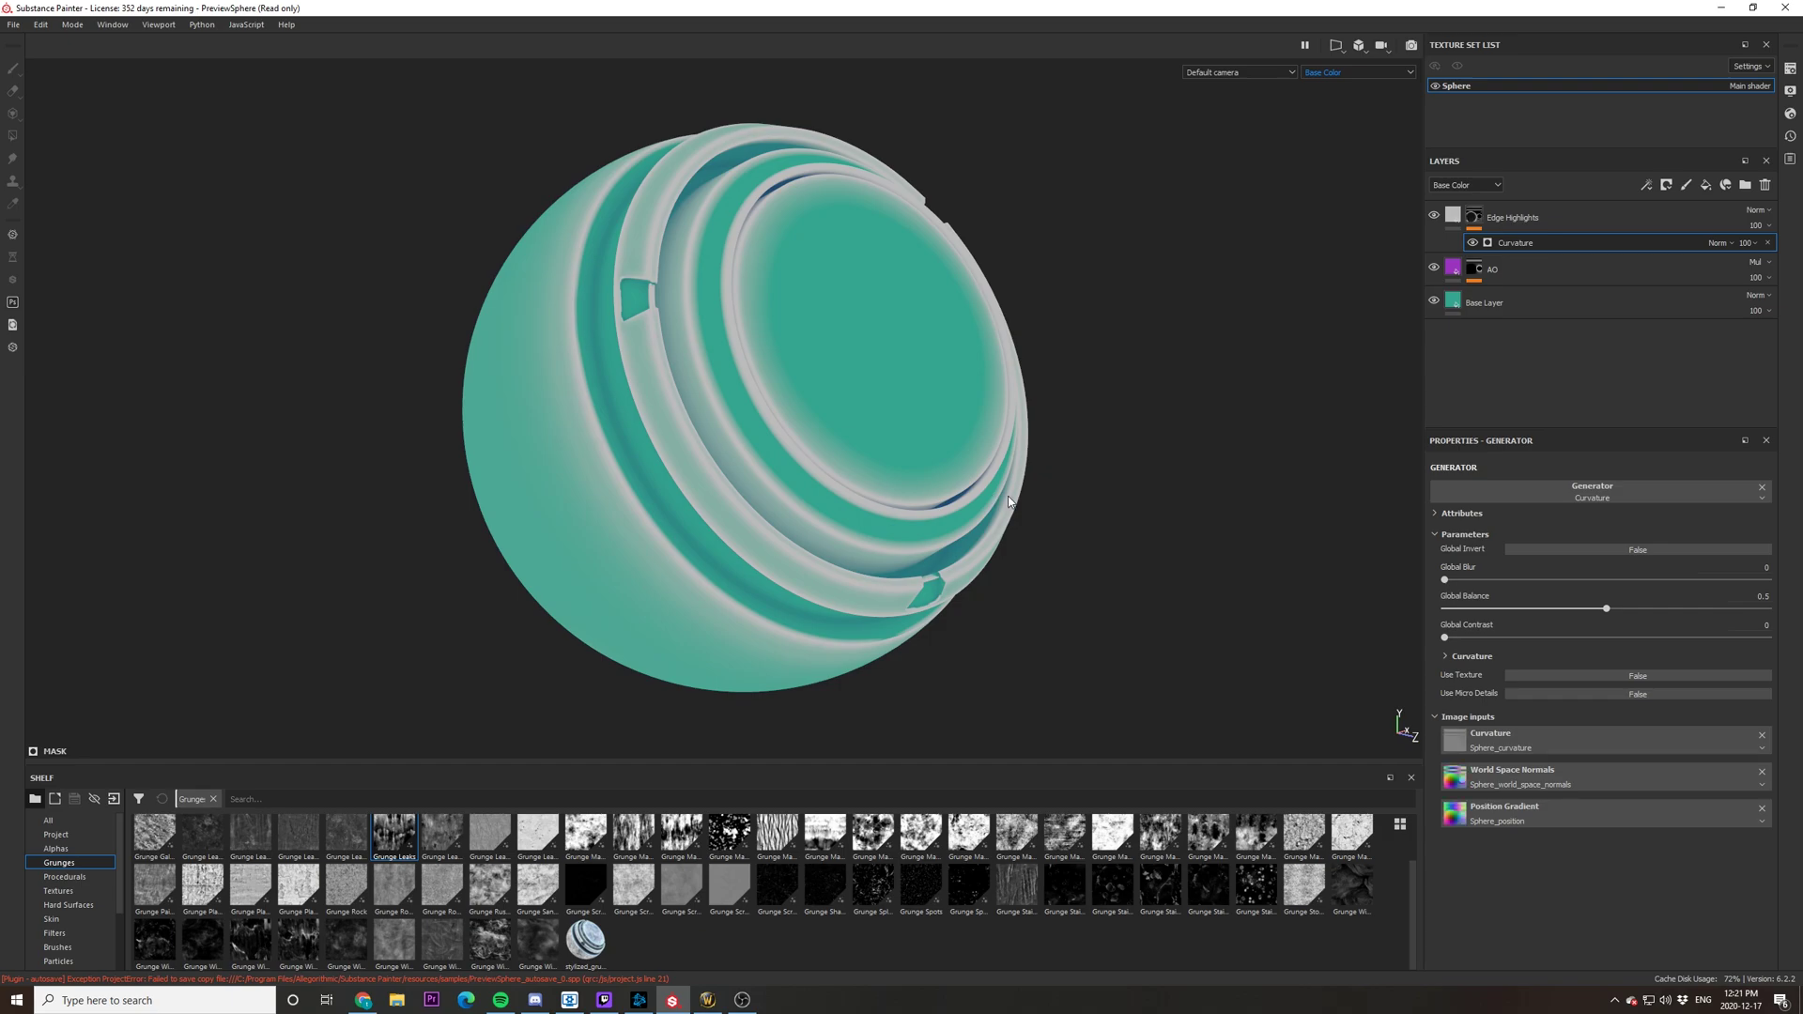
# Step: Sample the Base Layer's teal as the Edge Highlights base color and lower its saturation to about 0.64
pyautogui.click(1452, 215)
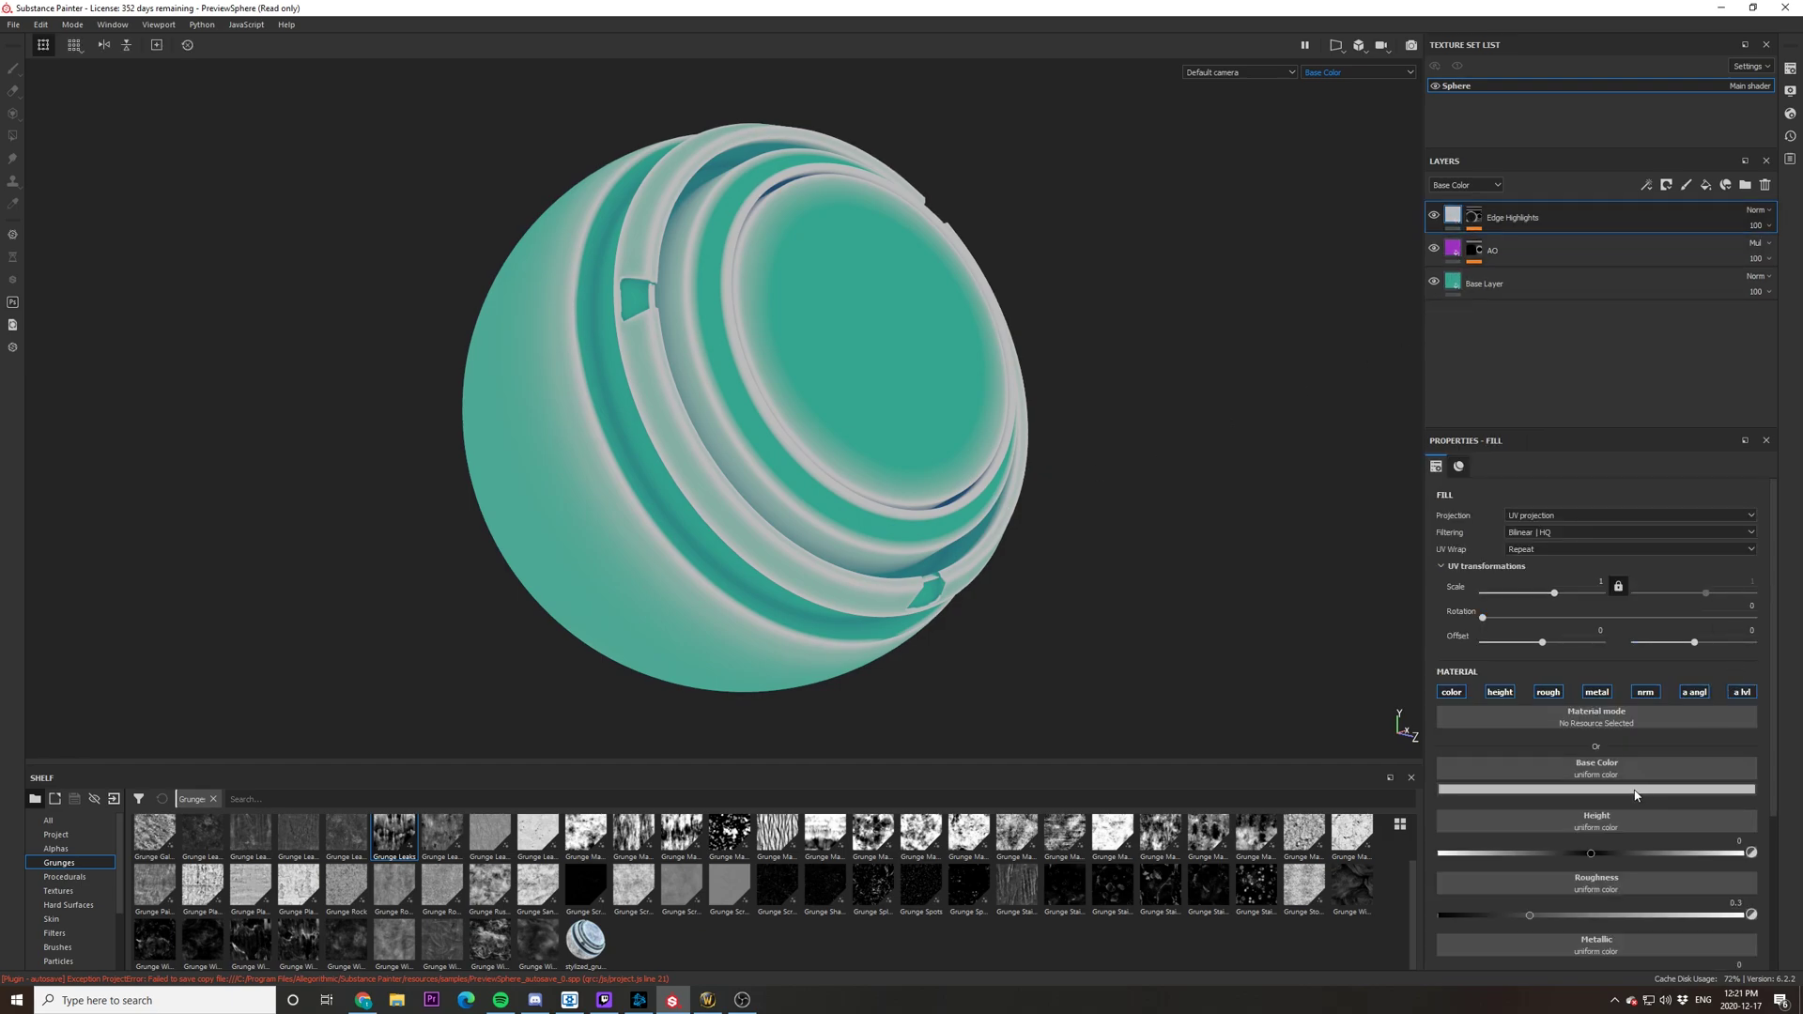
pyautogui.click(1639, 790)
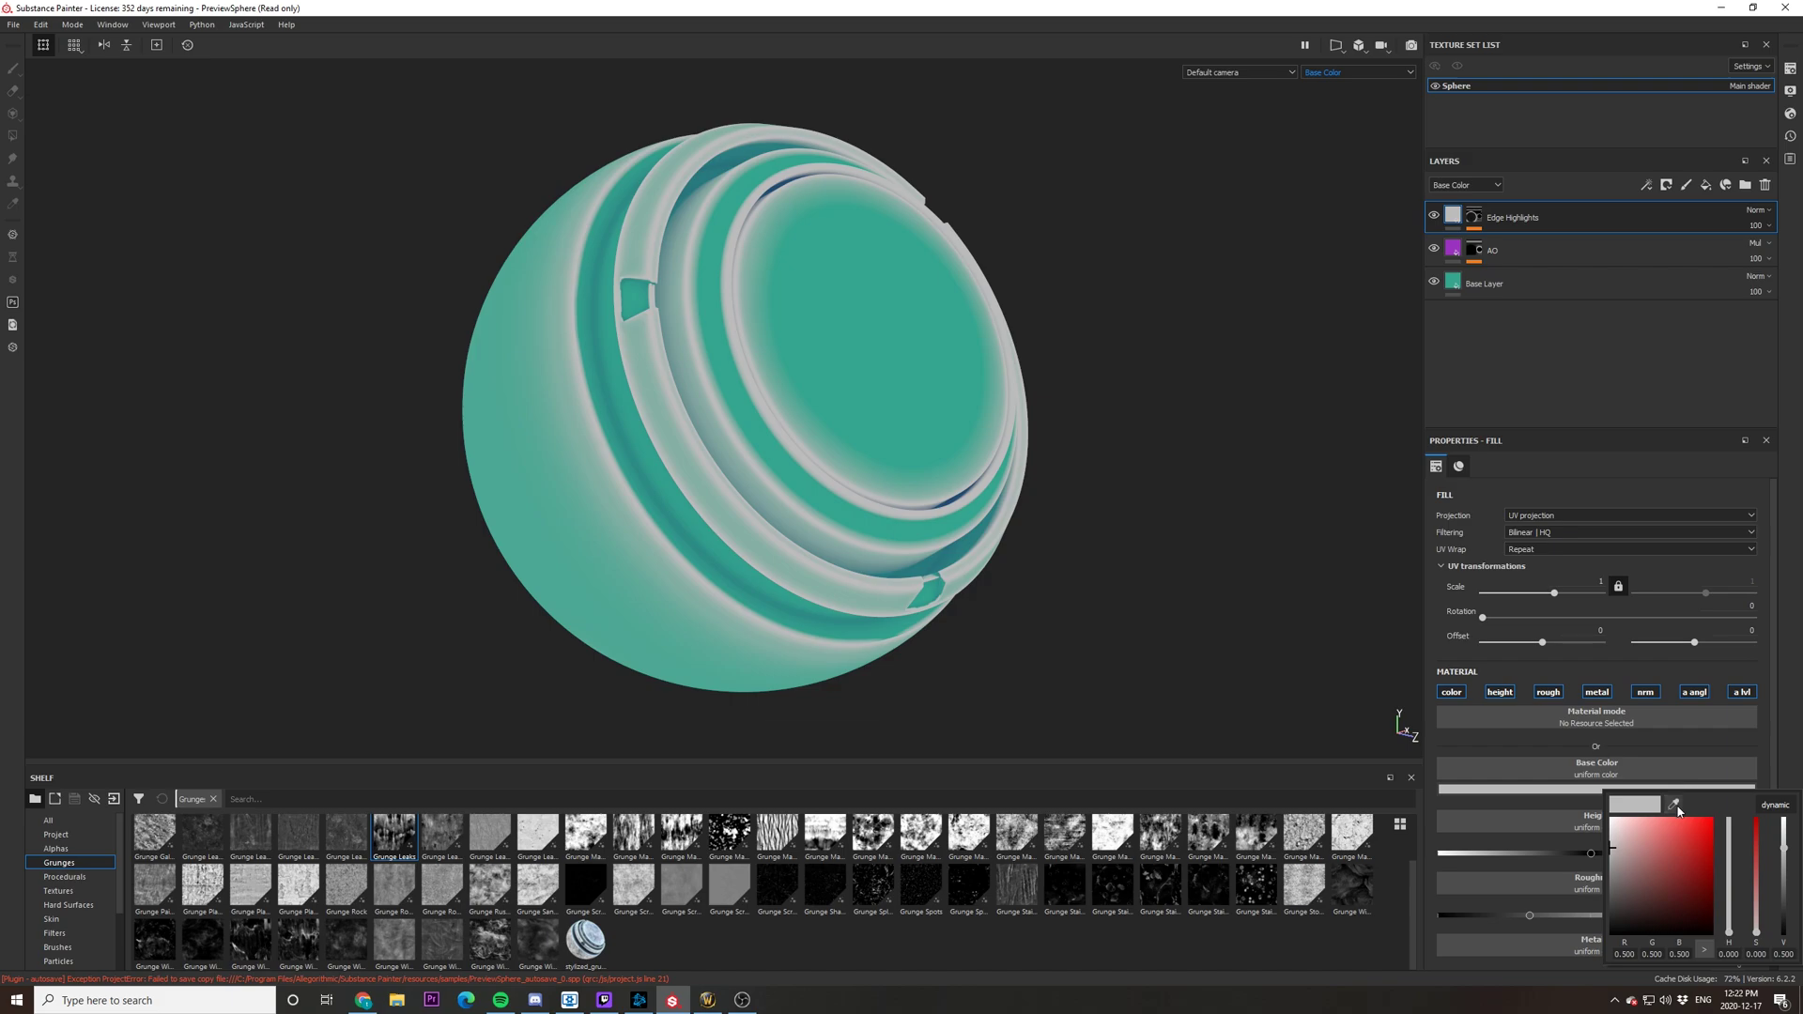
pyautogui.click(1674, 805)
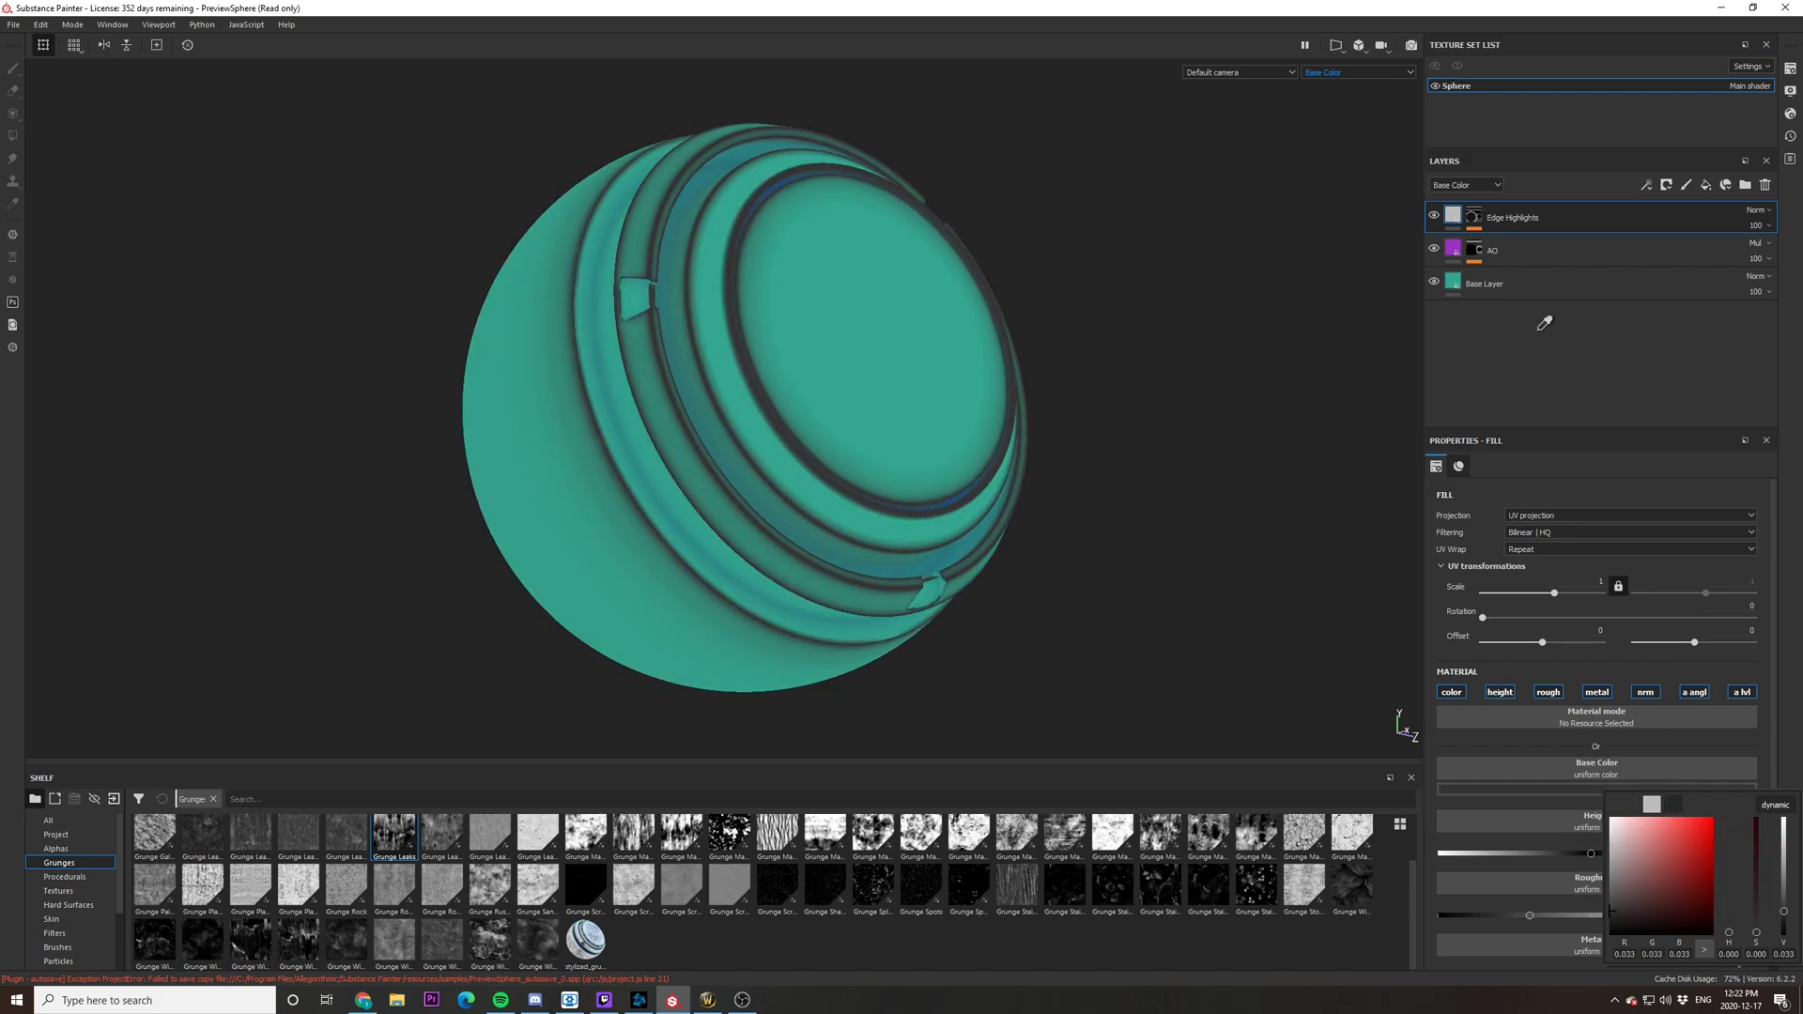
pyautogui.click(1459, 282)
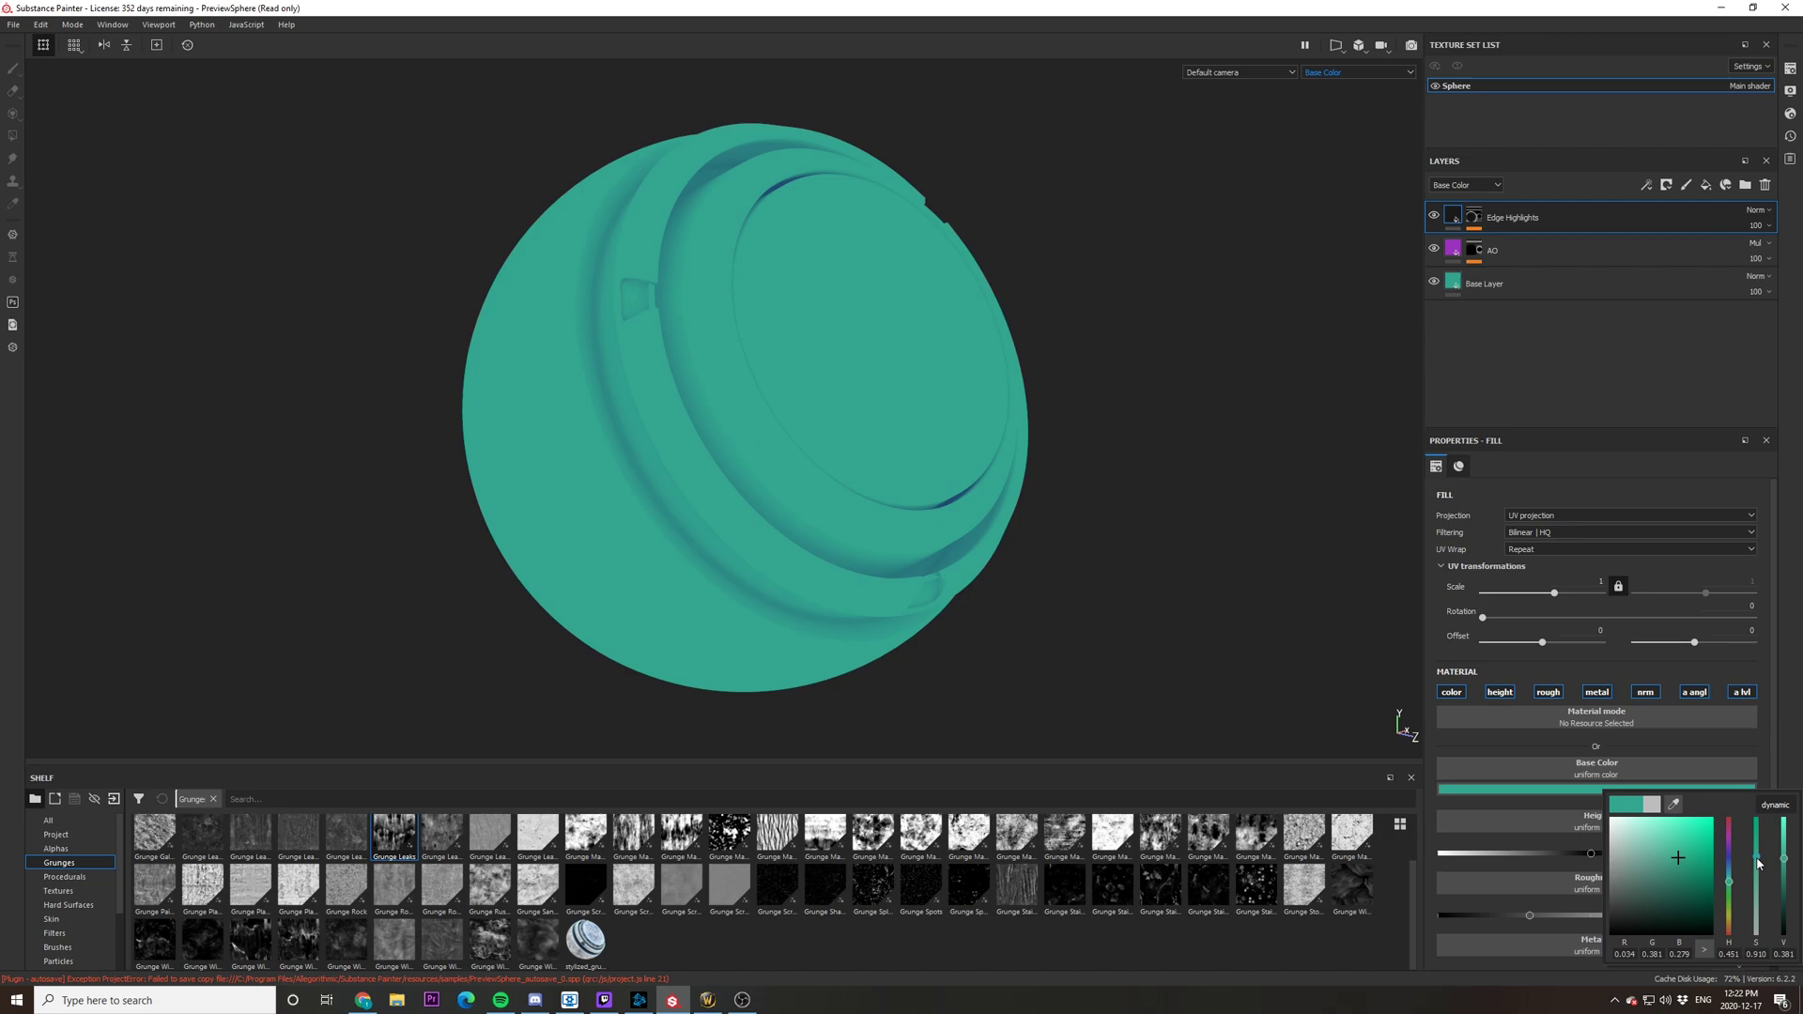
pyautogui.moveTo(1759, 862); pyautogui.dragTo(1753, 897)
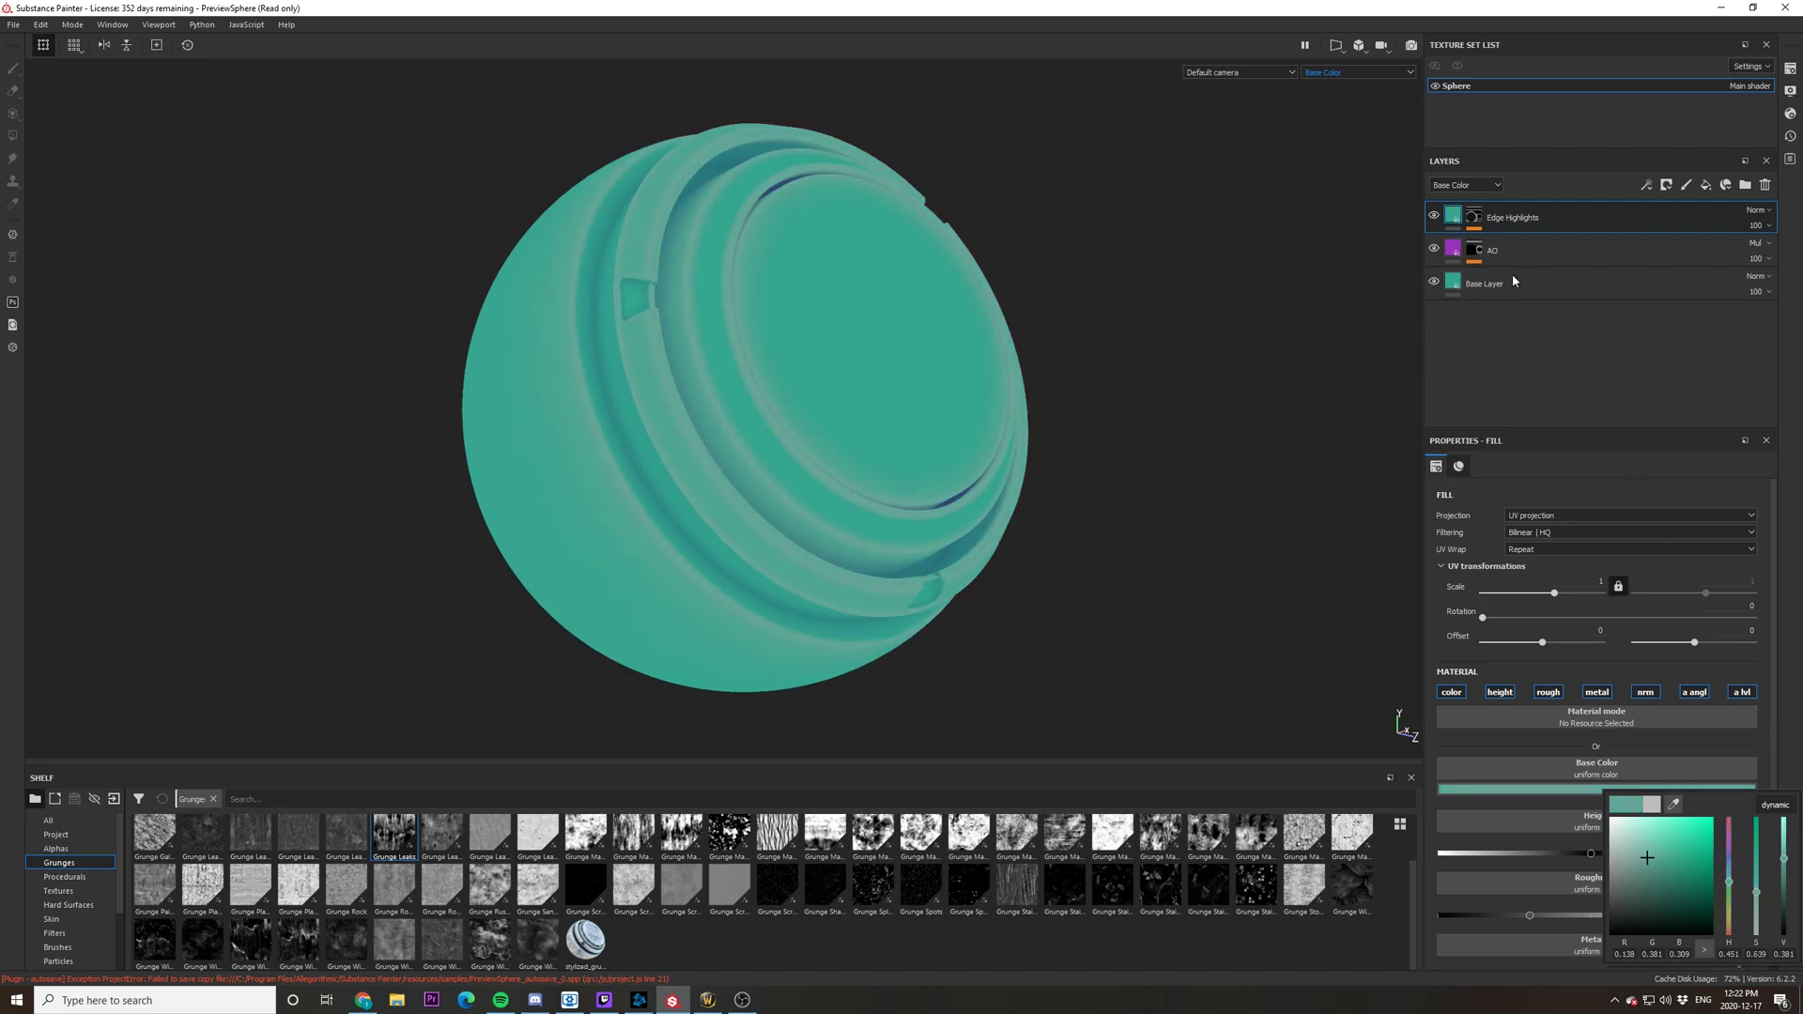
# Step: Lower the Global Balance of the Edge Highlights layer's Curvature generator to narrow the highlights to thin lines along the edges
pyautogui.click(1473, 216)
pyautogui.click(1646, 185)
pyautogui.click(1506, 243)
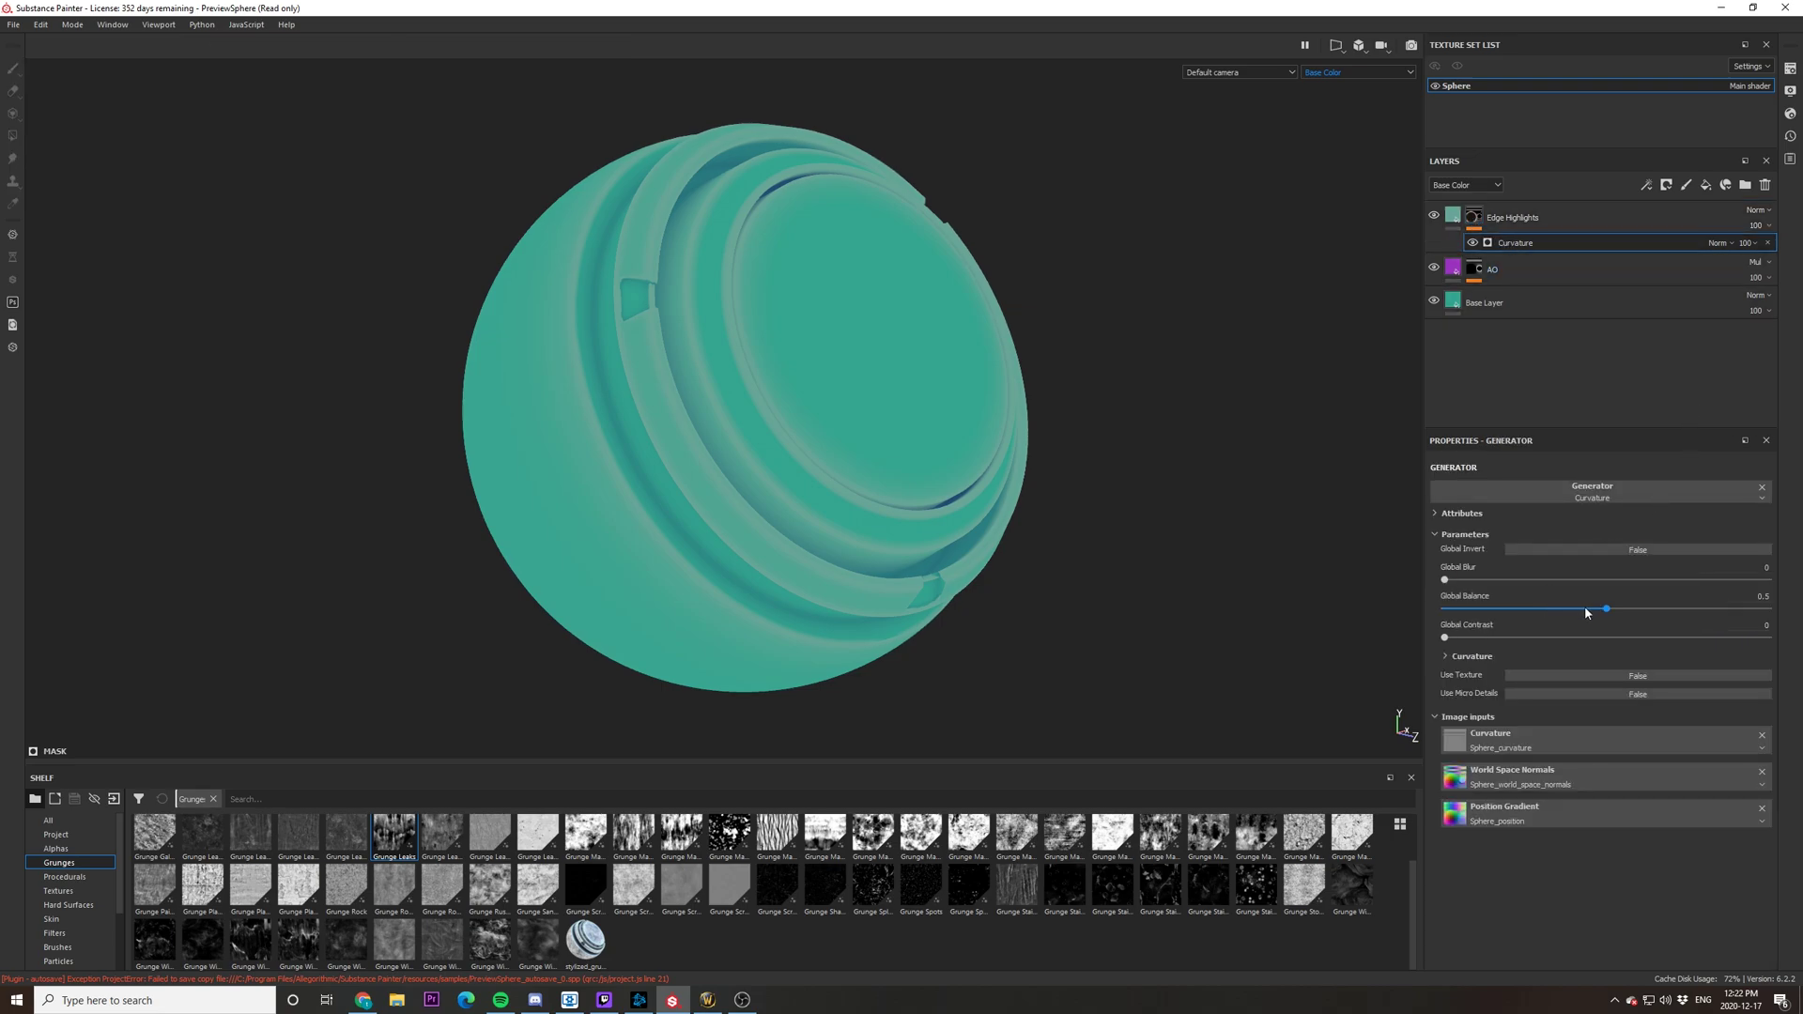
pyautogui.moveTo(1607, 614)
pyautogui.mouseDown()
pyautogui.moveTo(1521, 617)
pyautogui.moveTo(1545, 615)
pyautogui.mouseUp()
pyautogui.keyDown('alt'); pyautogui.moveTo(970, 450); pyautogui.dragTo(1004, 447, button='middle'); pyautogui.keyUp('alt')
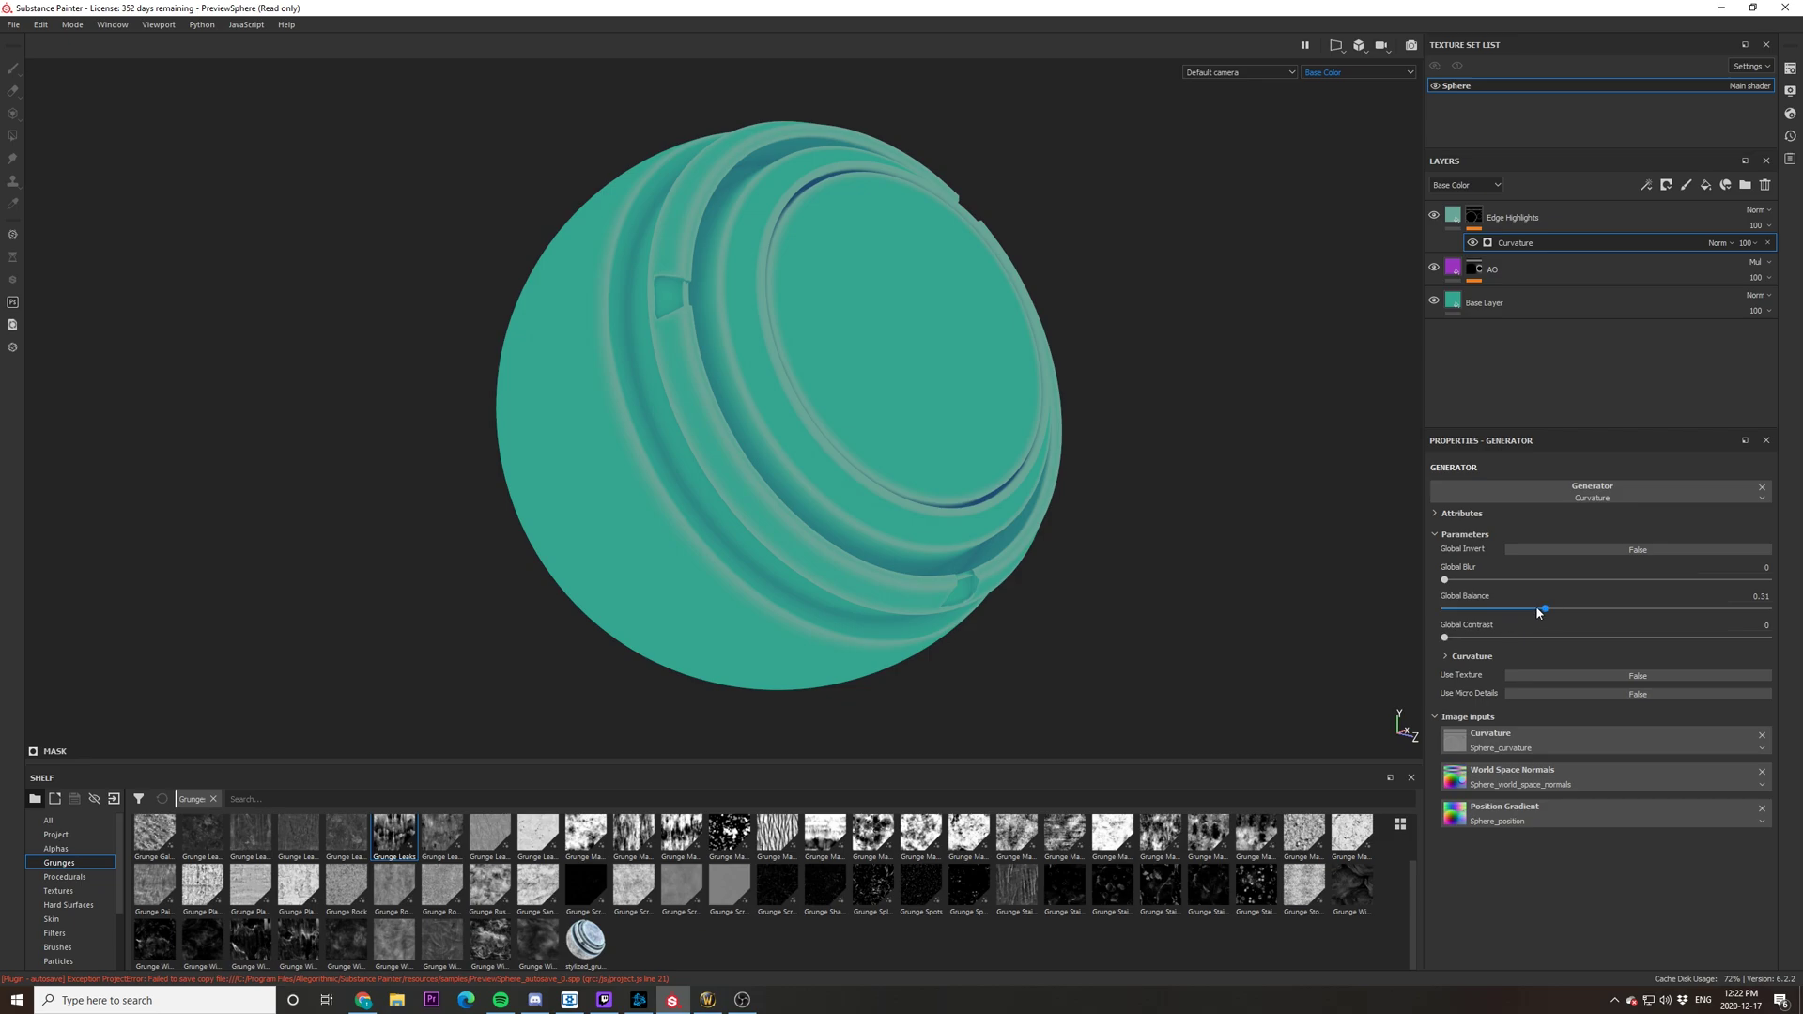
pyautogui.click(1507, 611)
pyautogui.moveTo(1506, 612)
pyautogui.mouseDown()
pyautogui.moveTo(1472, 612)
pyautogui.moveTo(1496, 610)
pyautogui.mouseUp()
# Step: Raise the saturation of the Edge Highlights layer's base color to bring it closer to the Base Layer's teal
pyautogui.click(1452, 217)
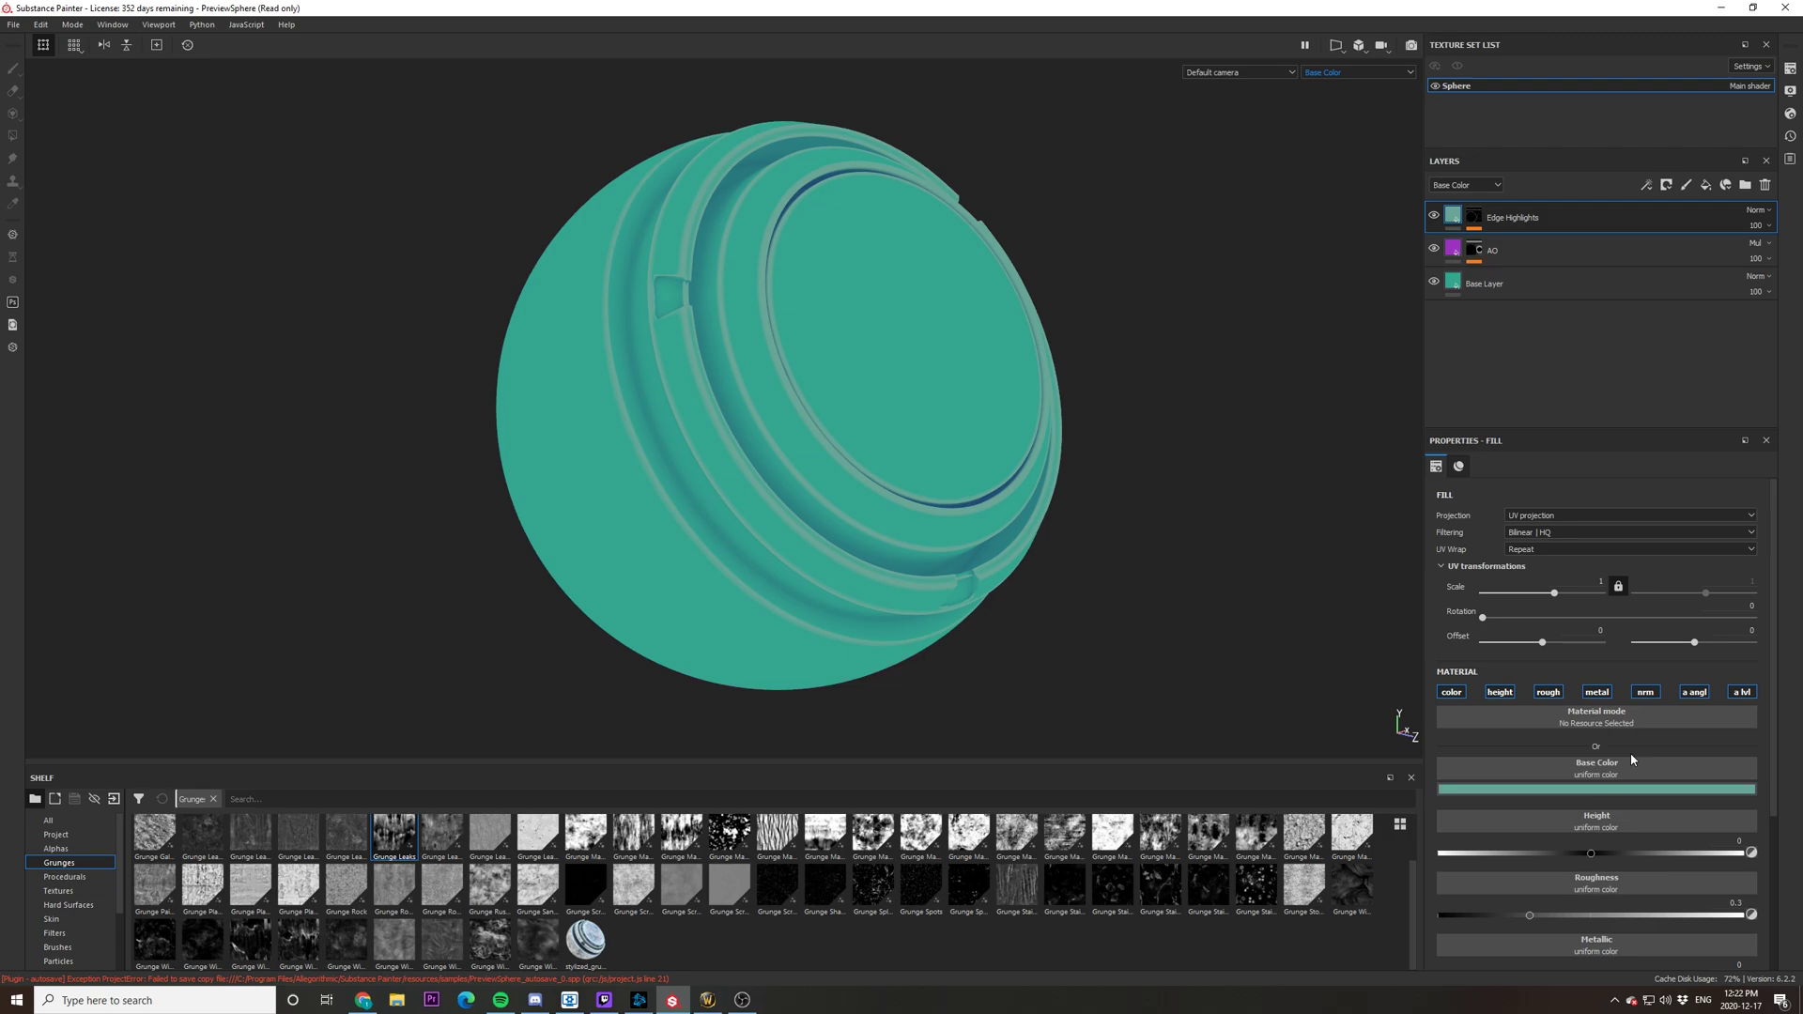
pyautogui.click(1617, 794)
pyautogui.click(1757, 873)
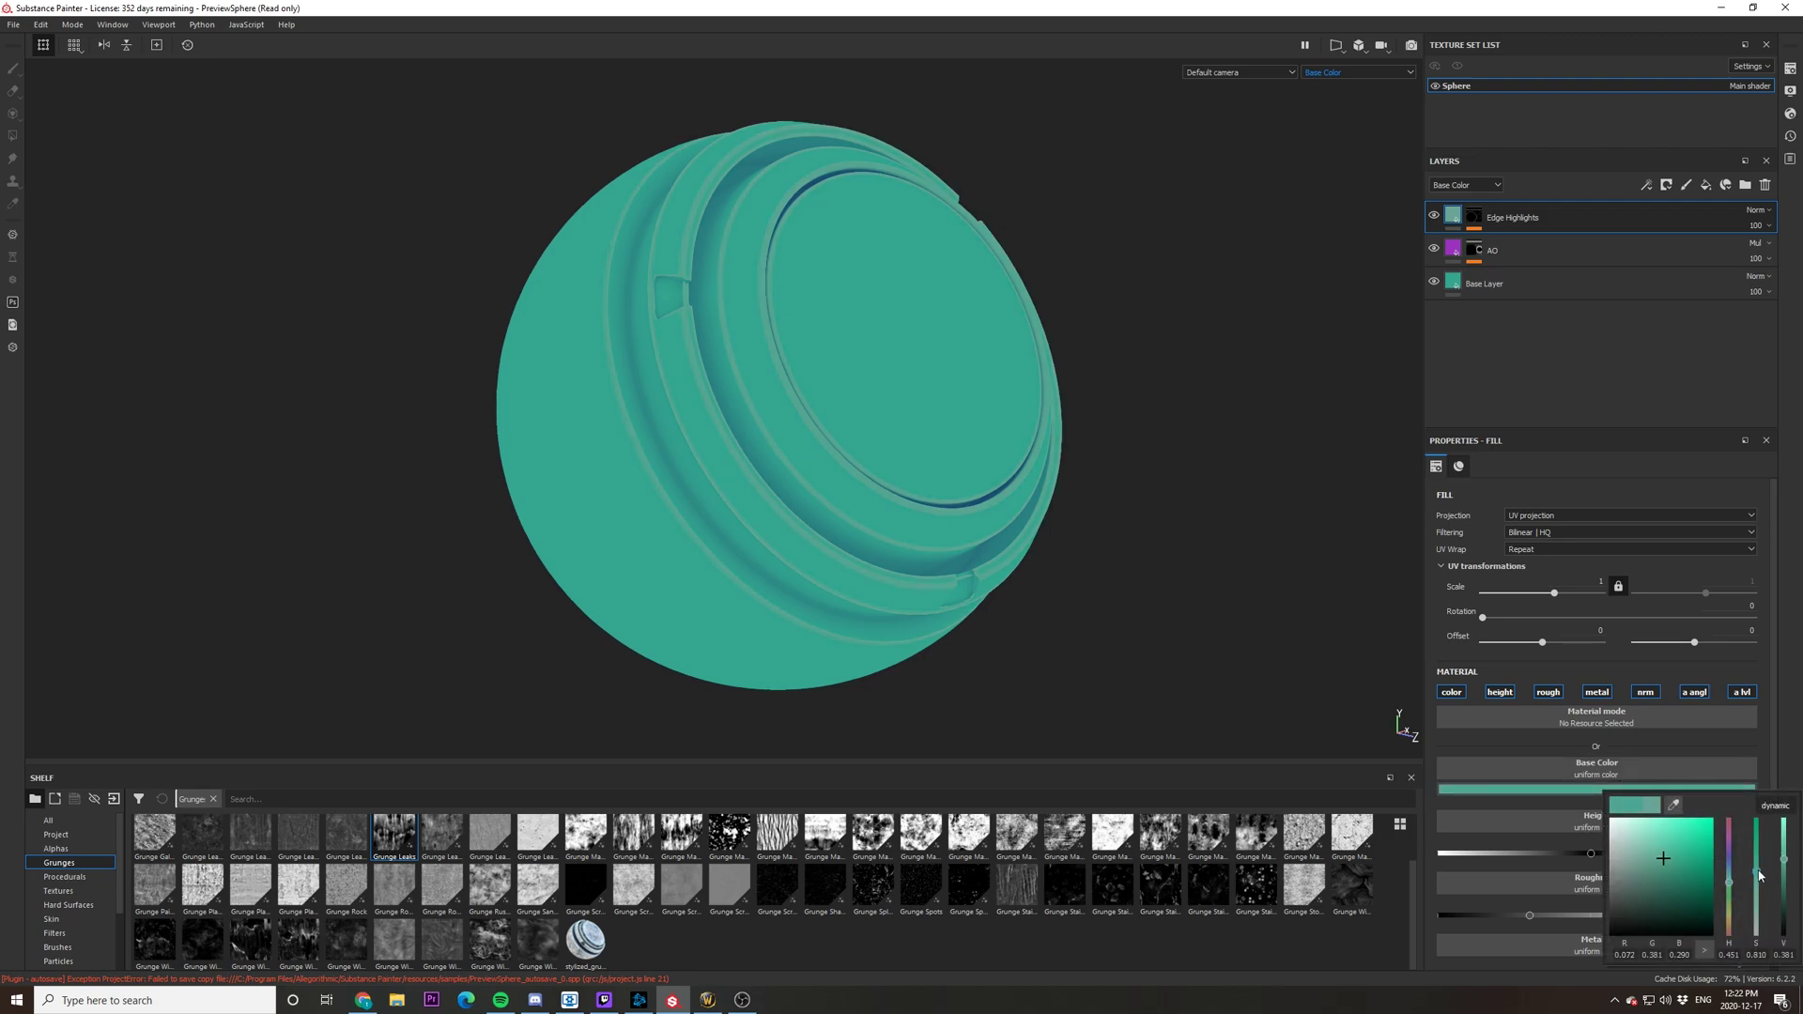
pyautogui.moveTo(1760, 881); pyautogui.dragTo(1762, 878)
pyautogui.scroll(5, 723, 420)
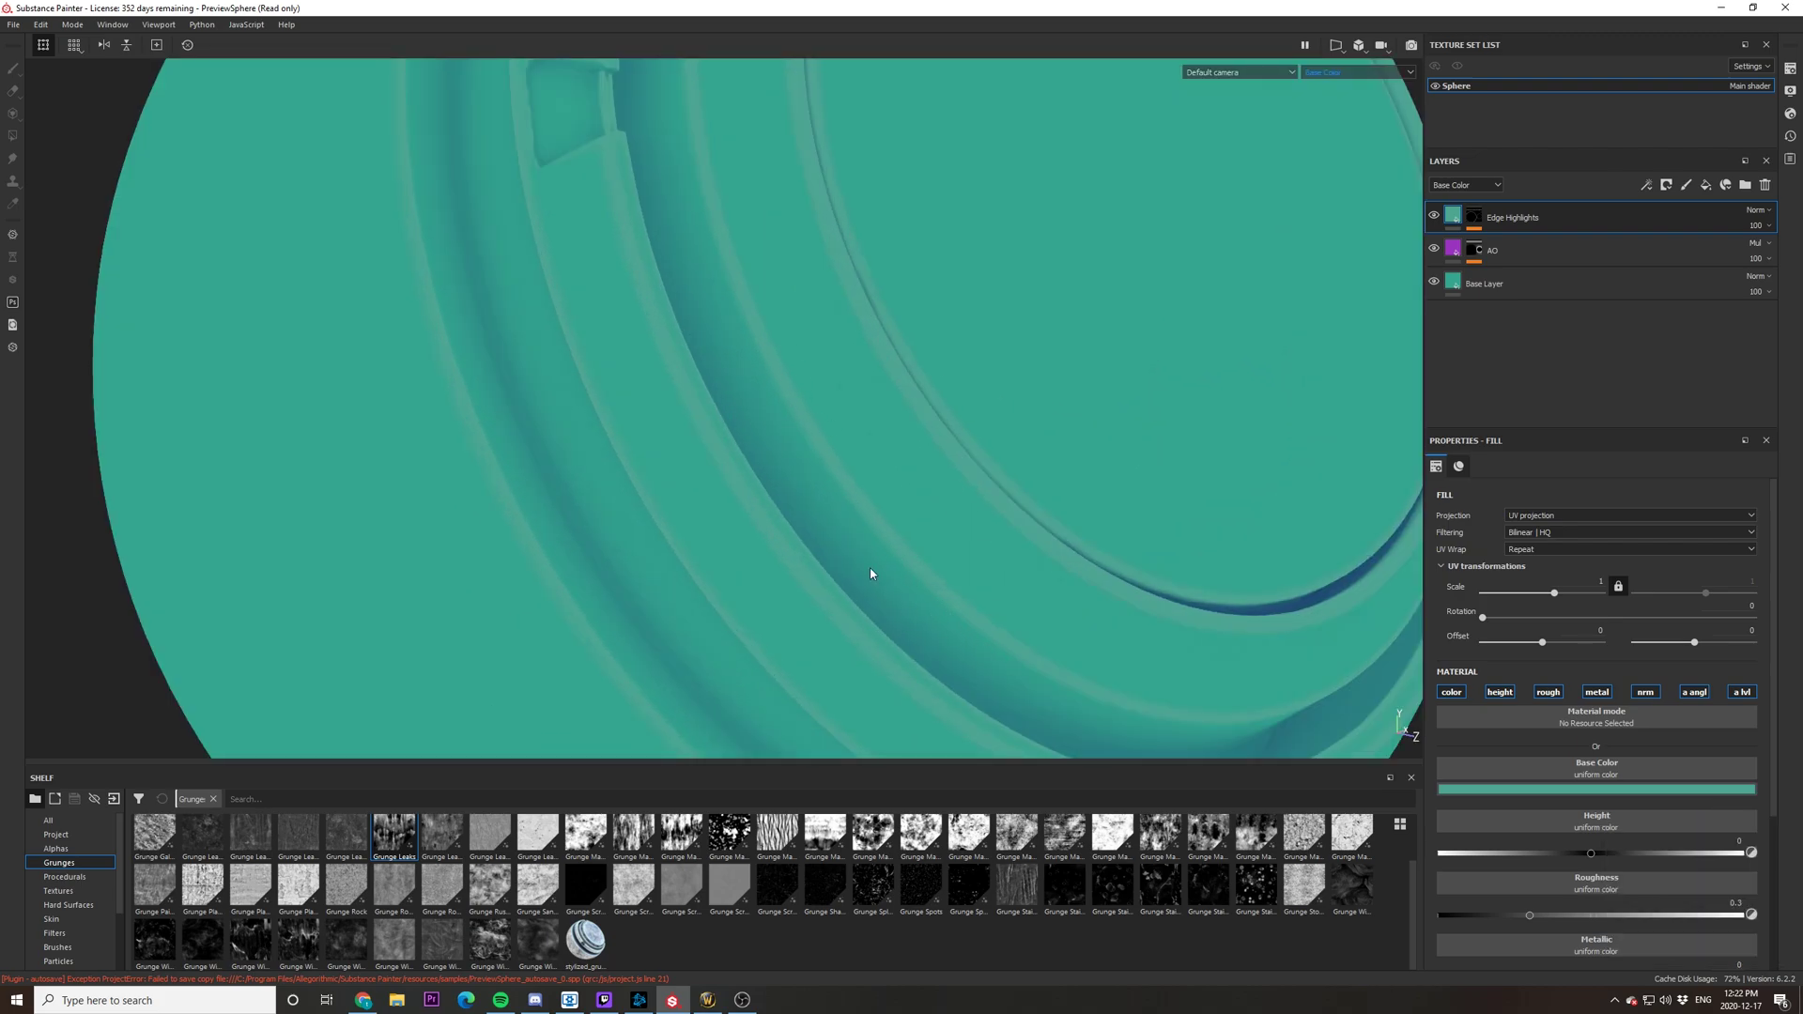
pyautogui.scroll(-6, 735, 366)
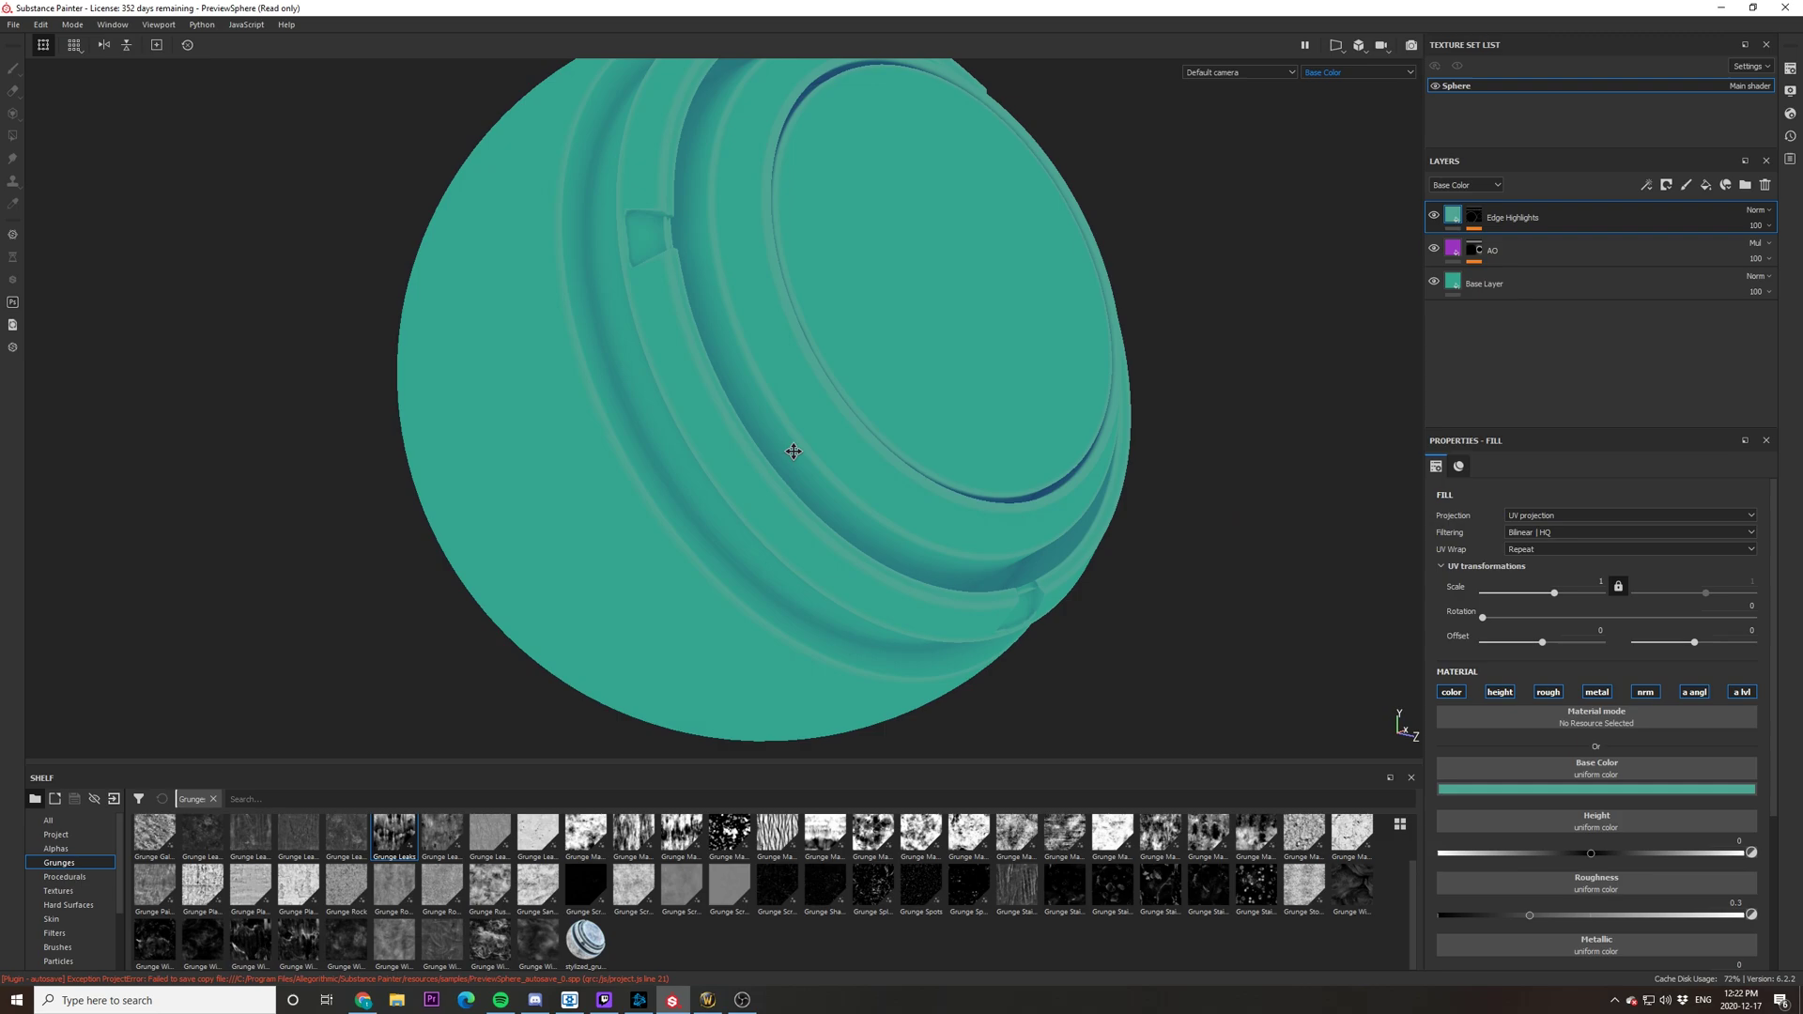
pyautogui.keyDown('alt'); pyautogui.moveTo(795, 476); pyautogui.dragTo(772, 430); pyautogui.keyUp('alt')
# Step: Add a fill layer above Edge Highlights and give it a black mask
pyautogui.click(1706, 185)
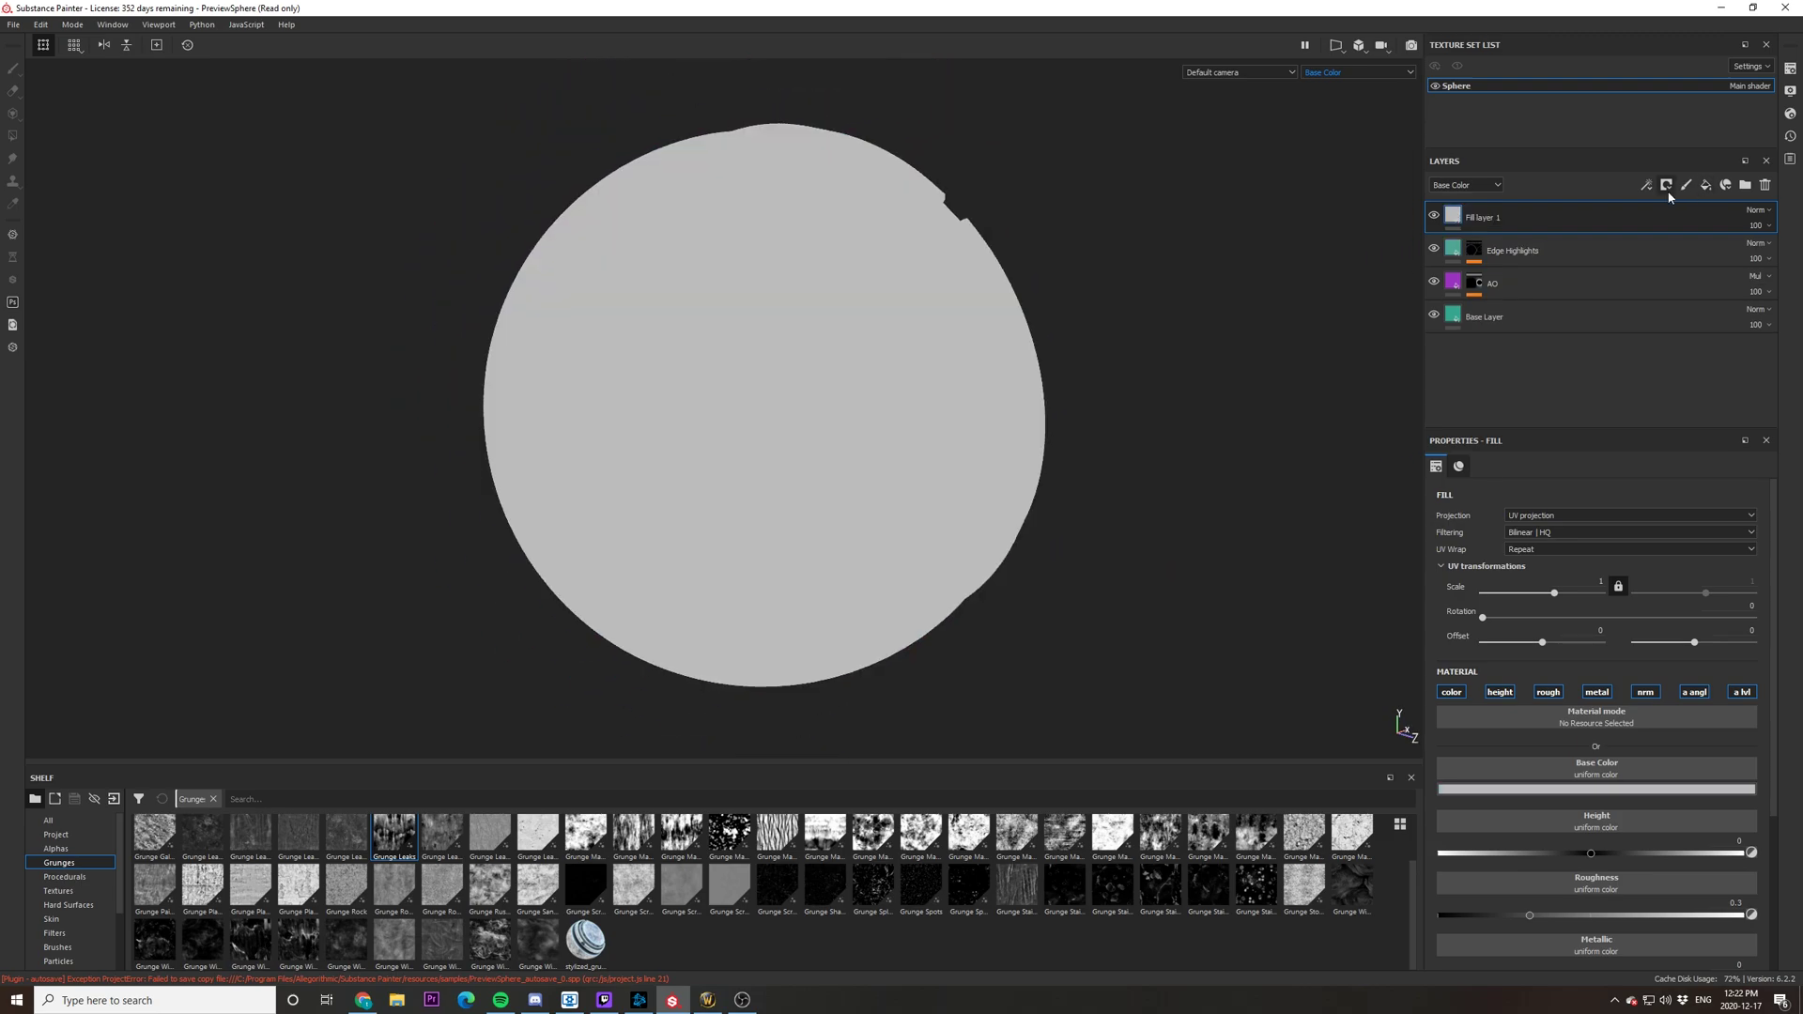
pyautogui.rightClick(1523, 219)
pyautogui.click(1565, 223)
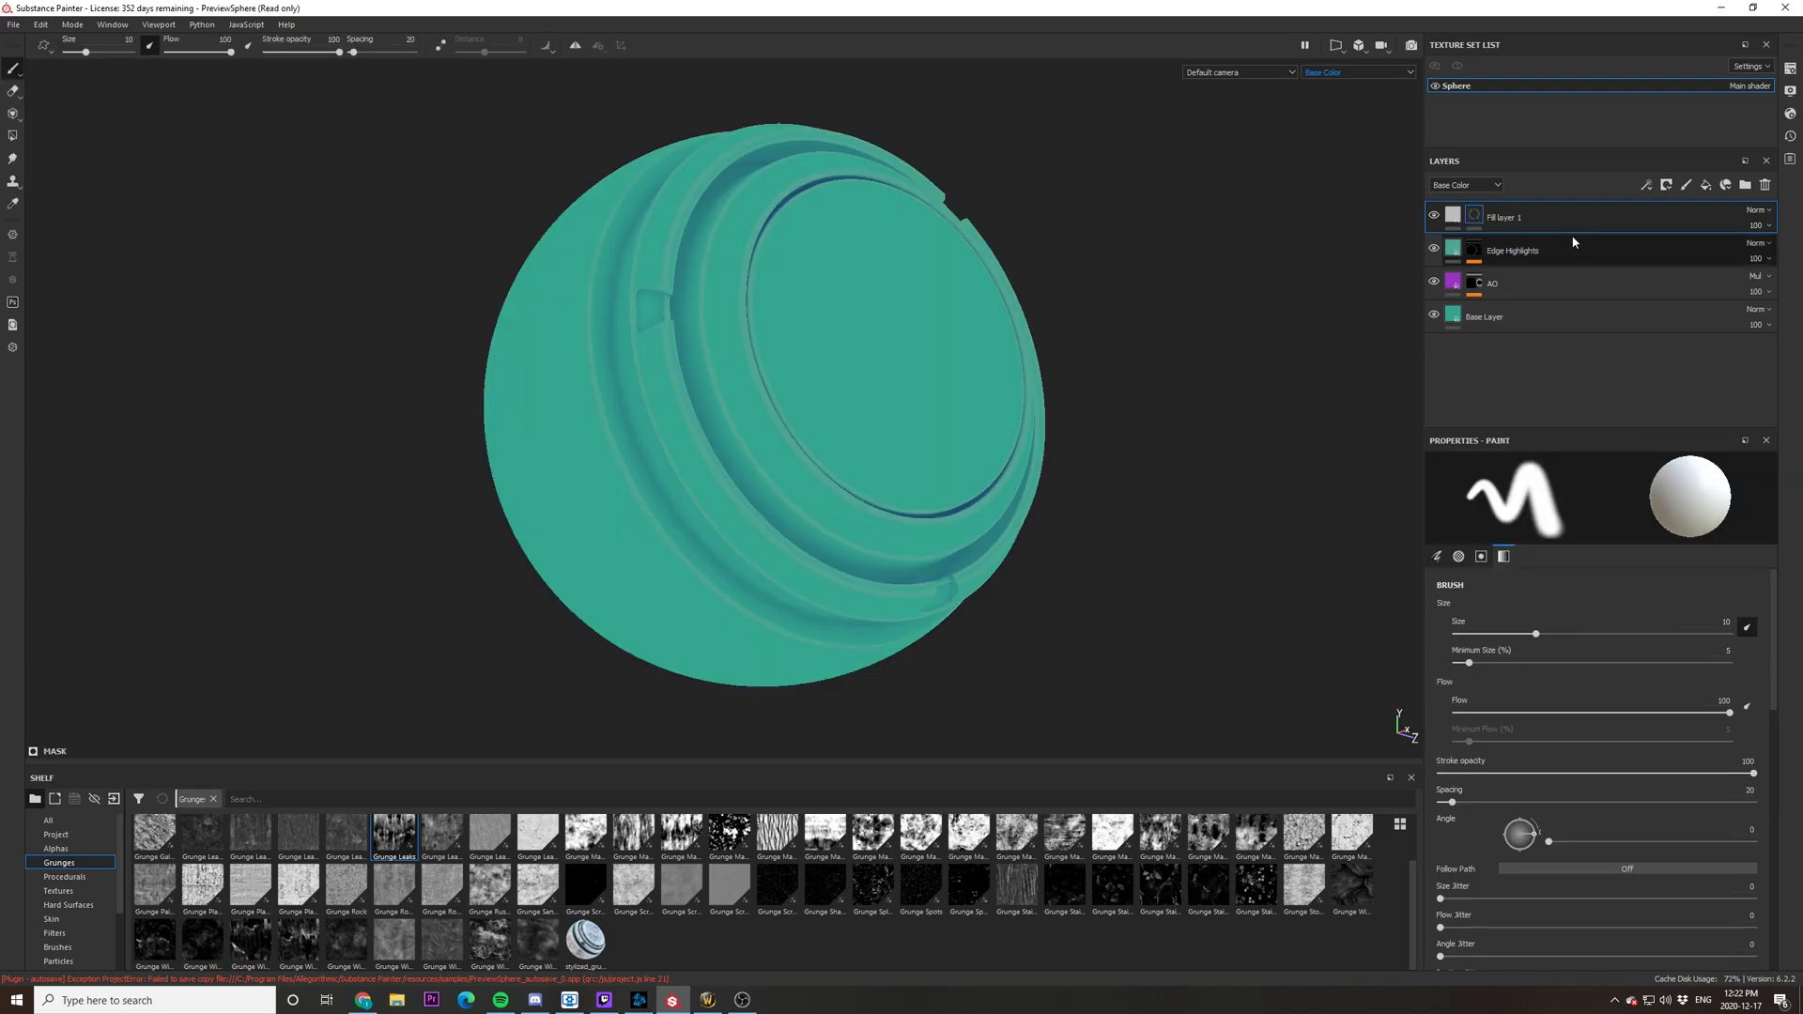
# Step: Add a Position generator to the new fill layer's mask and set its Global Invert to True
pyautogui.rightClick(1564, 226)
pyautogui.click(1625, 661)
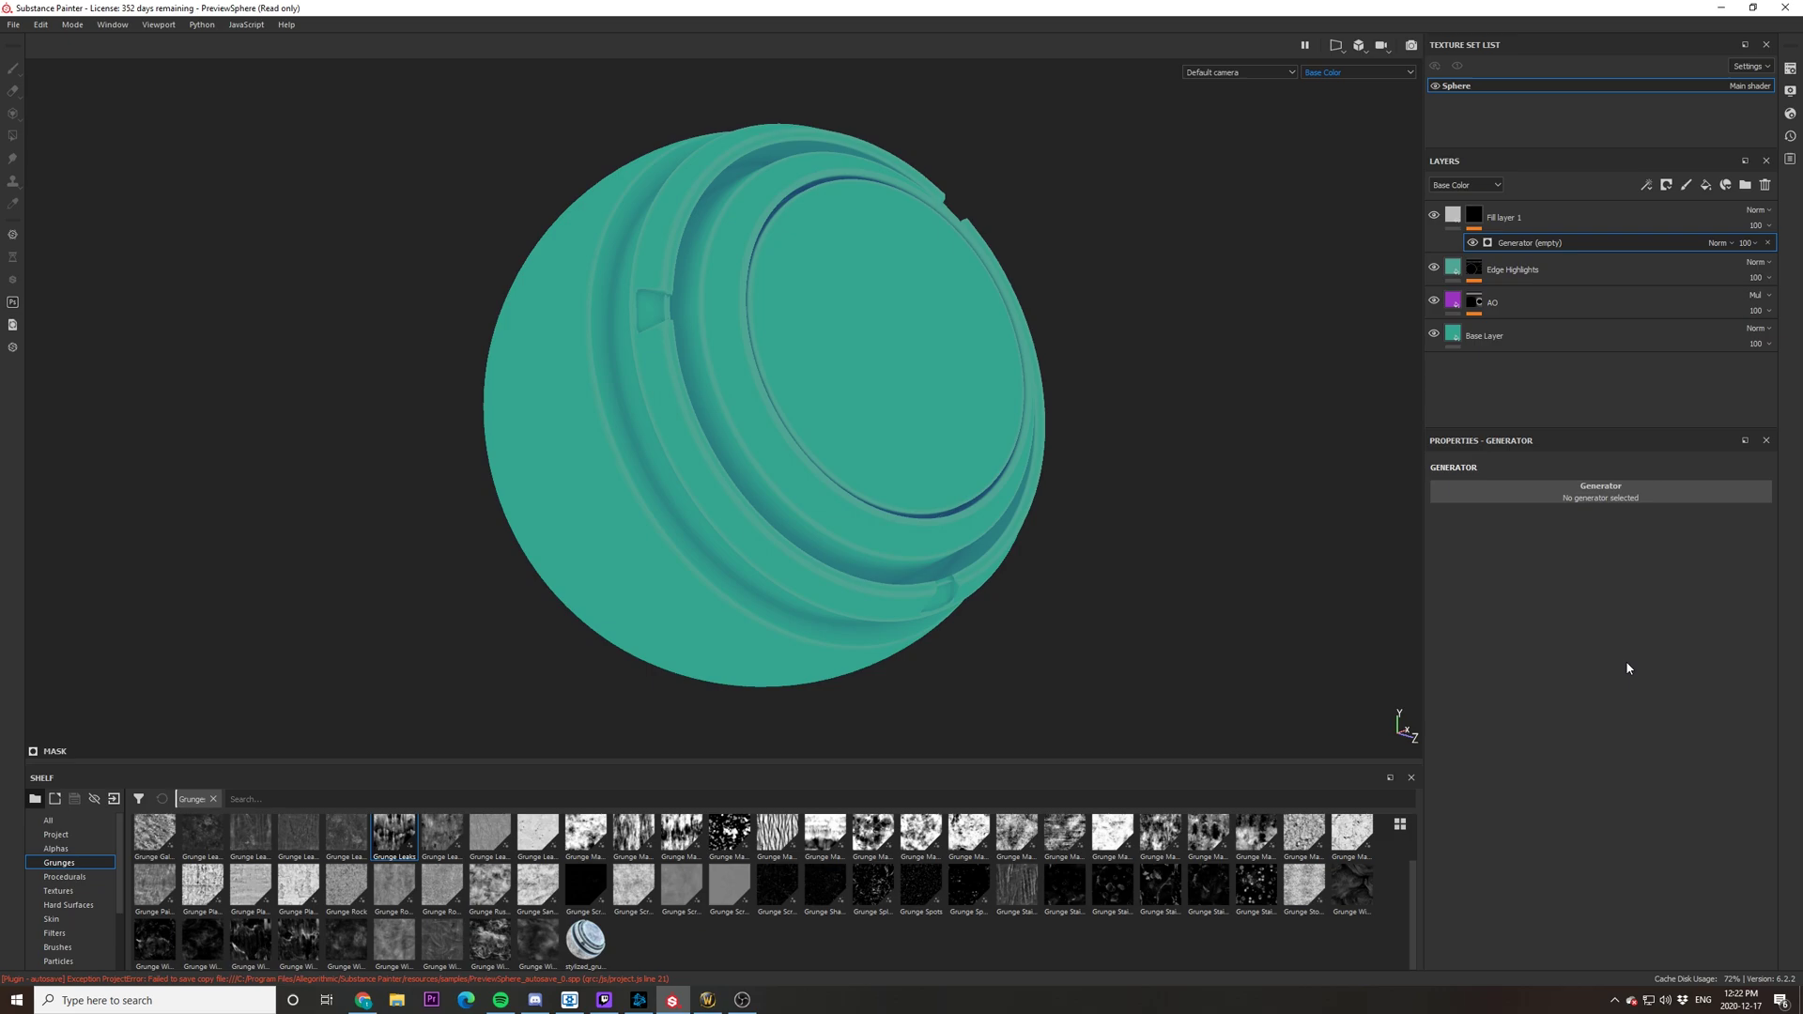
pyautogui.click(1602, 500)
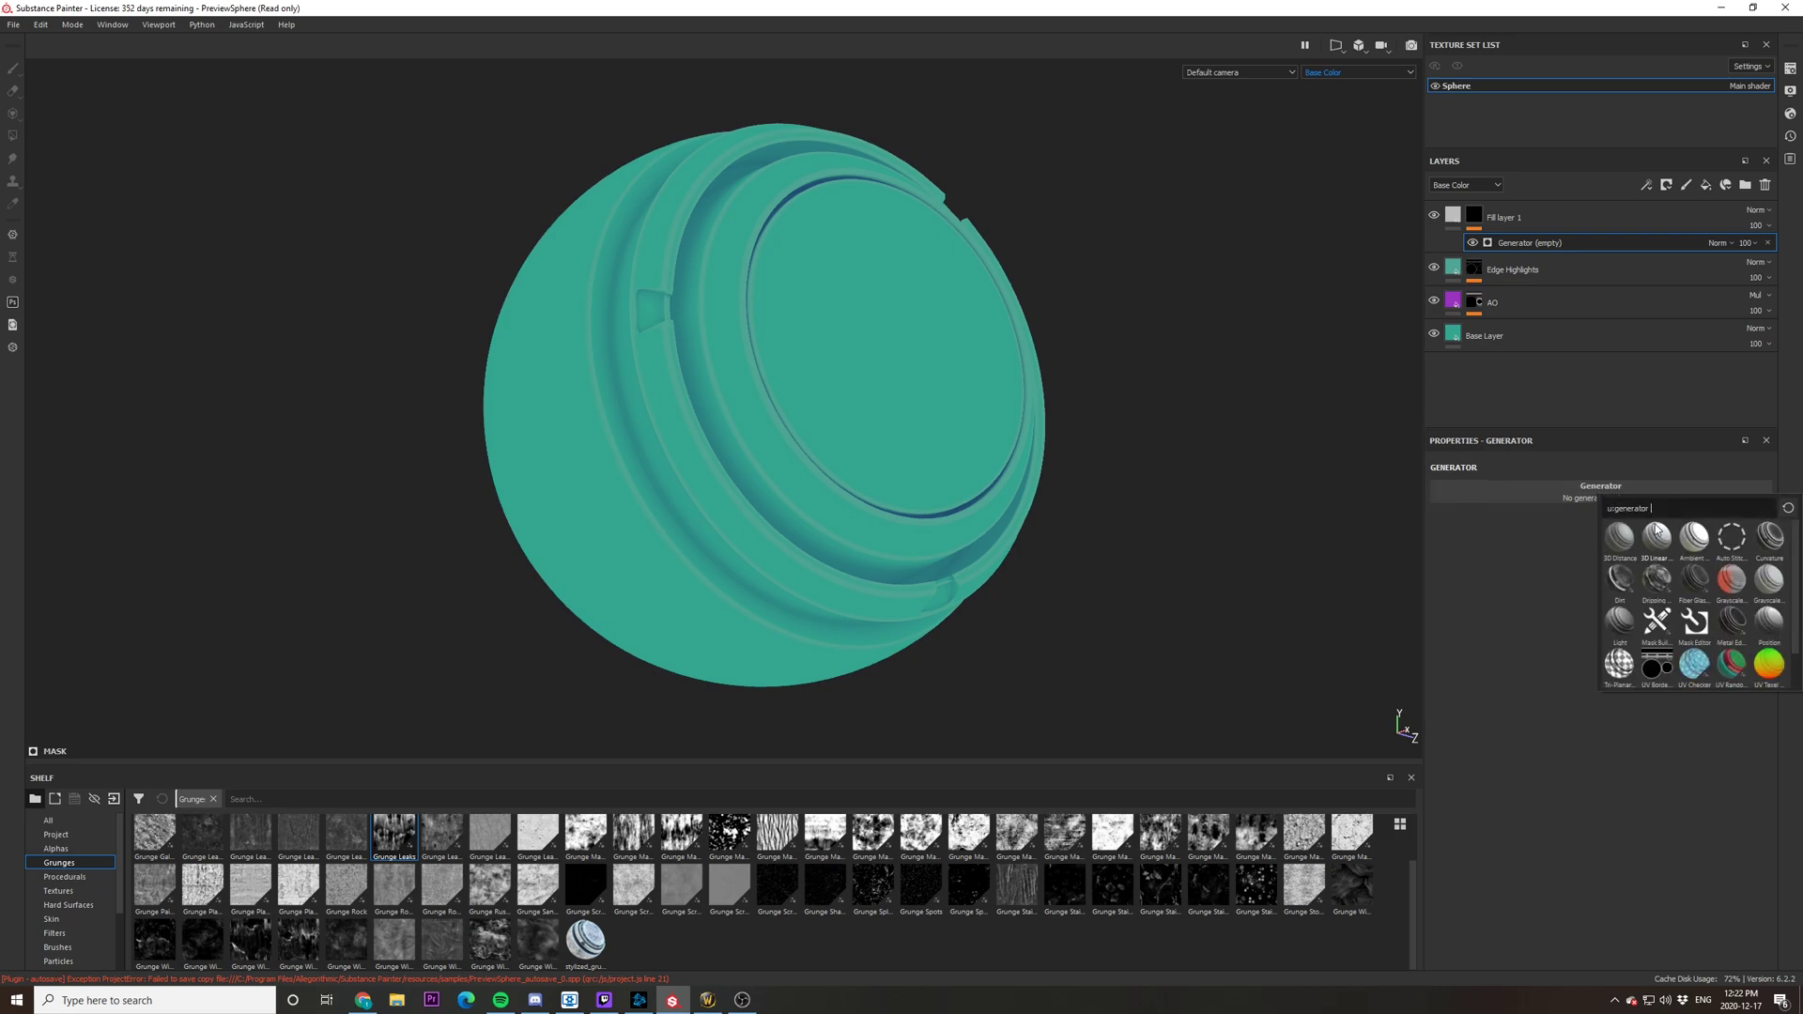
pyautogui.click(1769, 623)
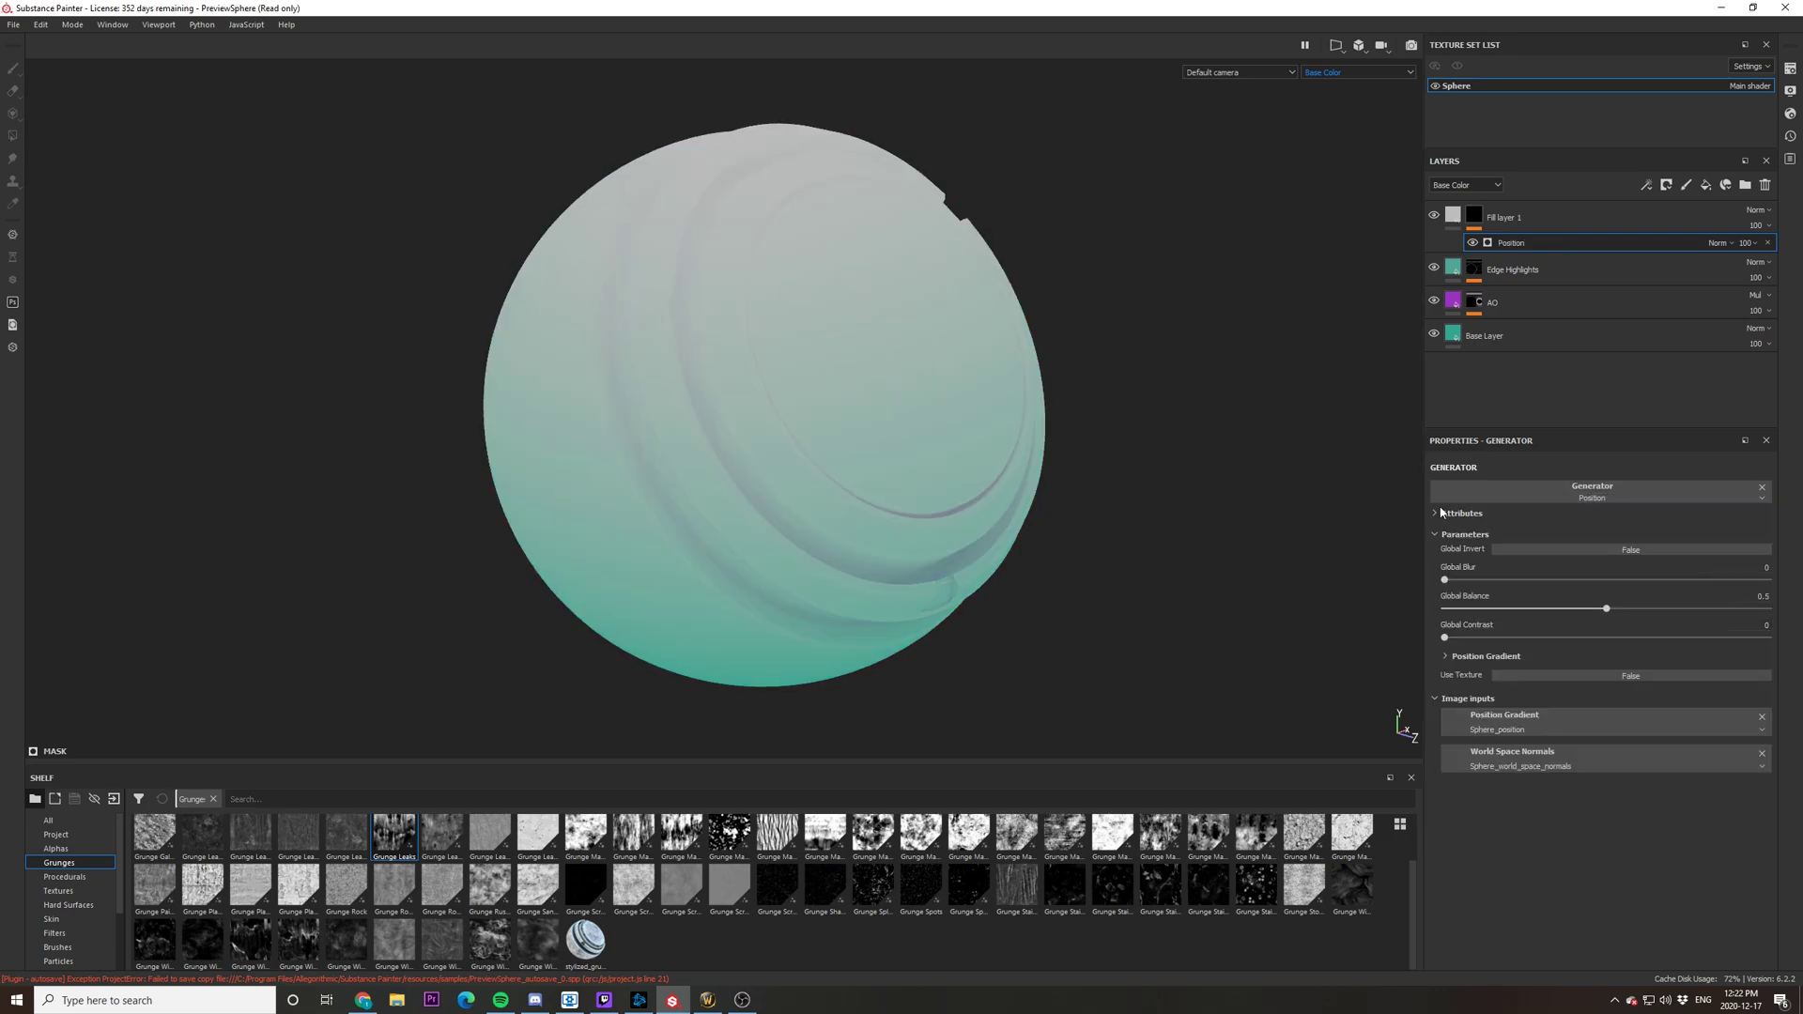
pyautogui.click(1632, 551)
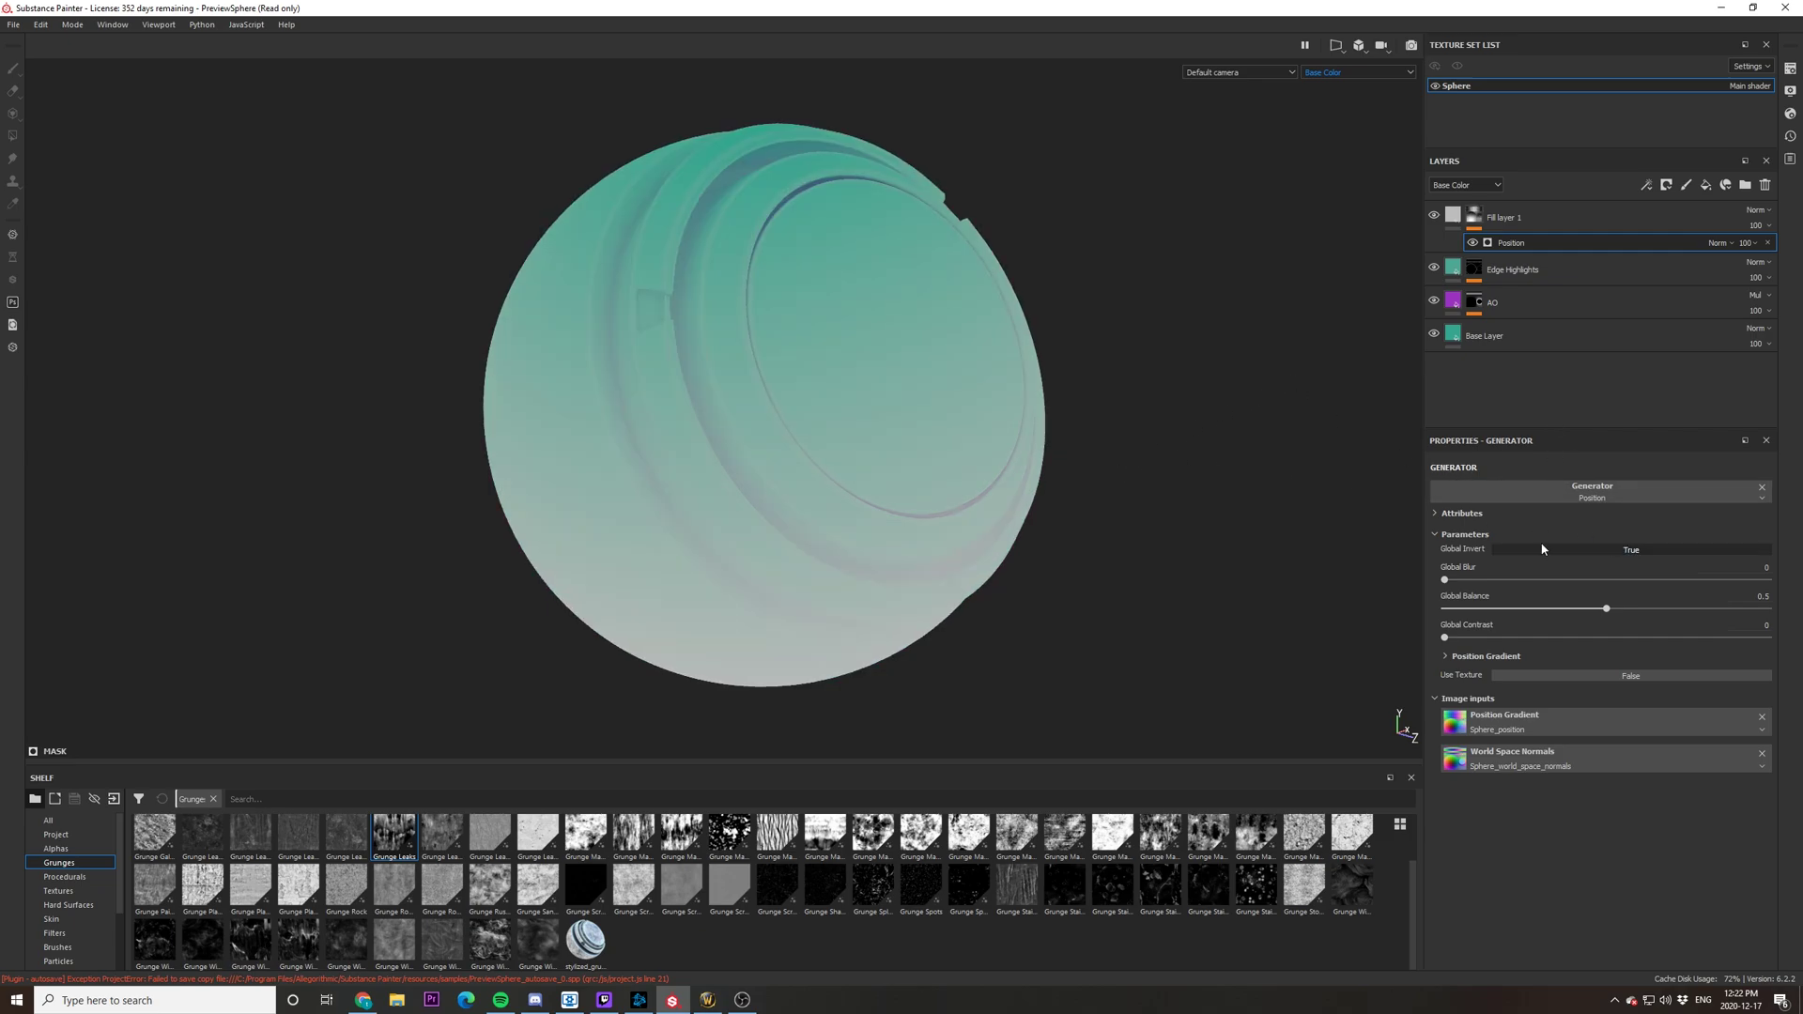
# Step: Sample the AO layer's purple as the new fill layer's base color and set its blending mode to Multiply
pyautogui.click(1453, 218)
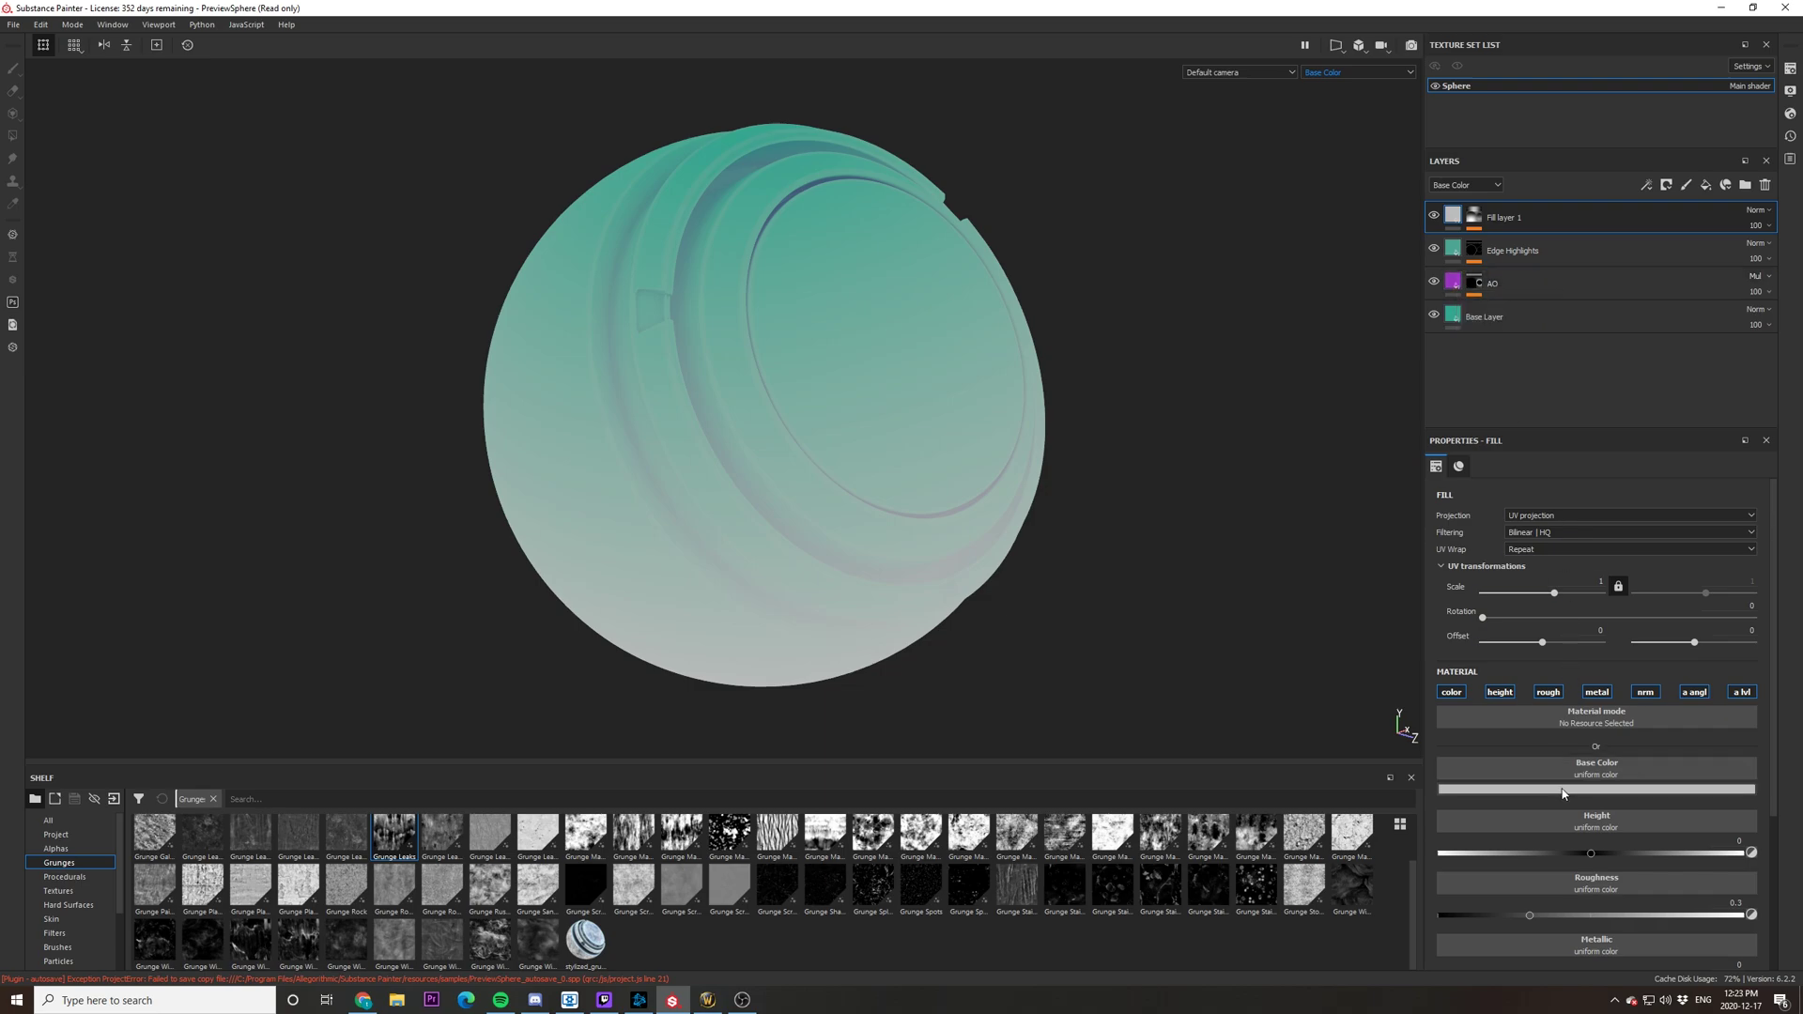
pyautogui.click(1596, 789)
pyautogui.click(1635, 799)
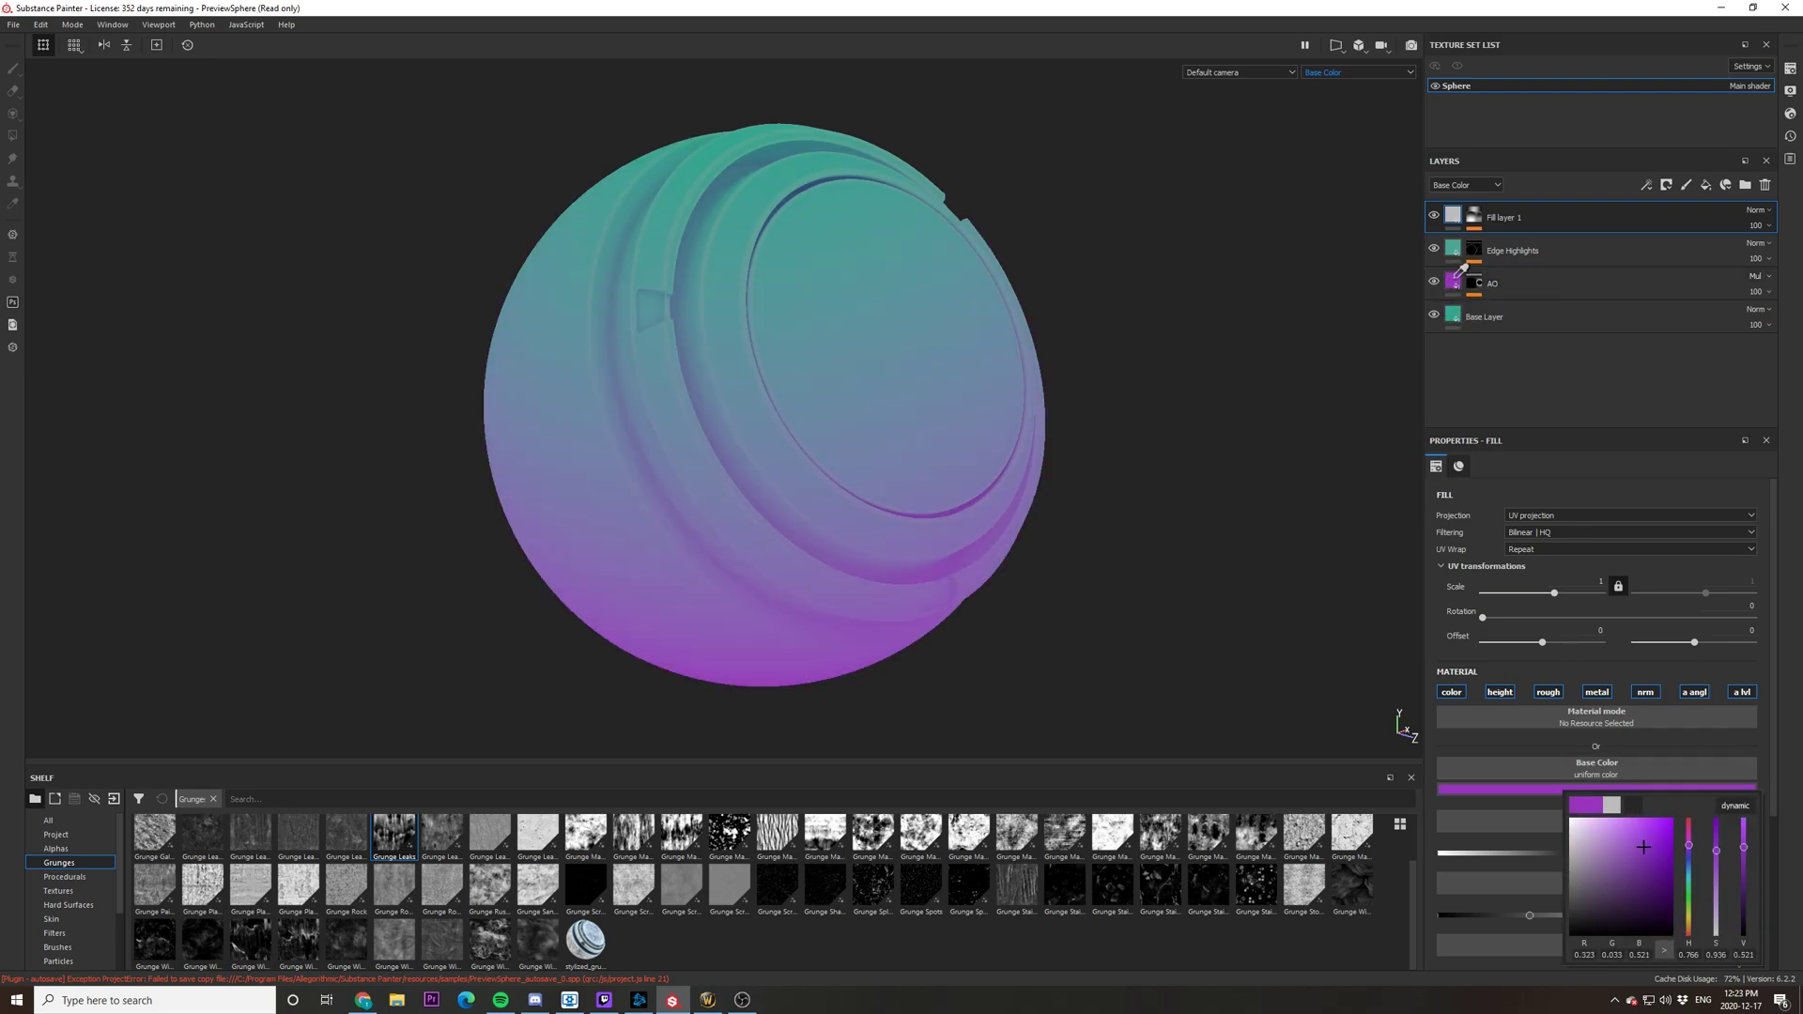
pyautogui.click(1455, 285)
pyautogui.click(1763, 216)
pyautogui.click(1737, 280)
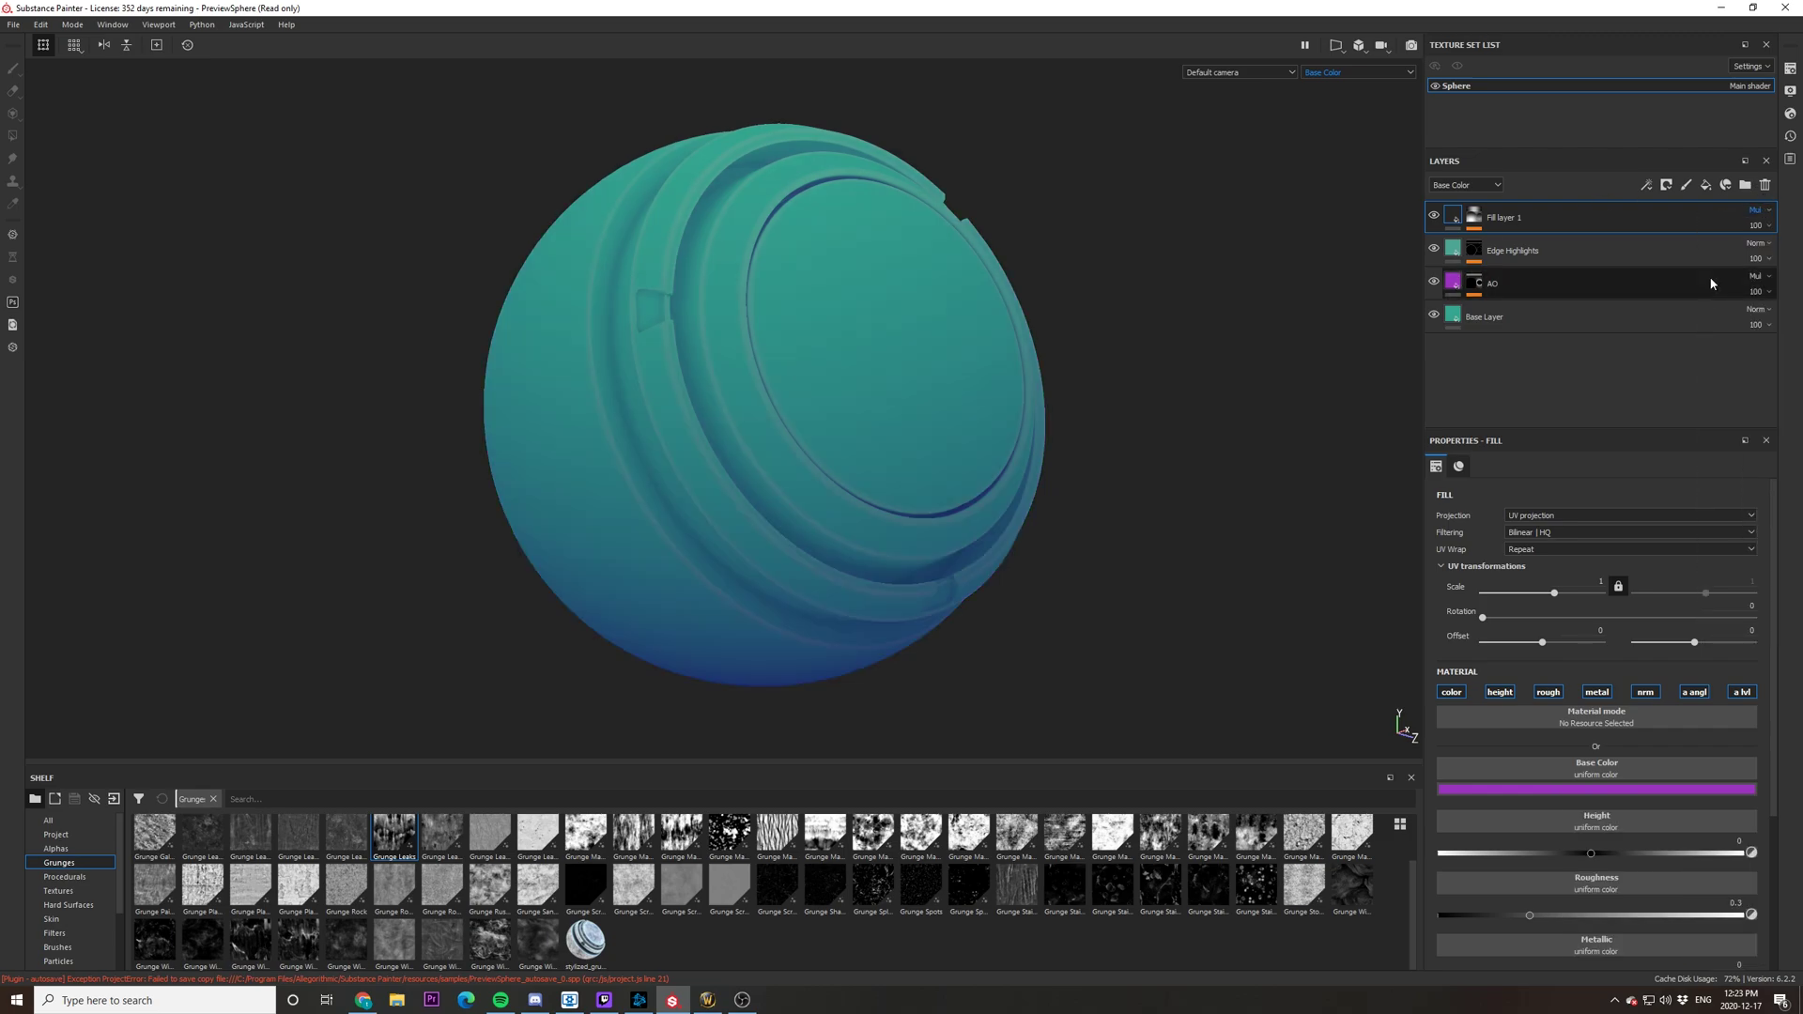
pyautogui.keyDown('alt'); pyautogui.moveTo(1157, 406); pyautogui.dragTo(1127, 423, button='middle'); pyautogui.keyUp('alt')
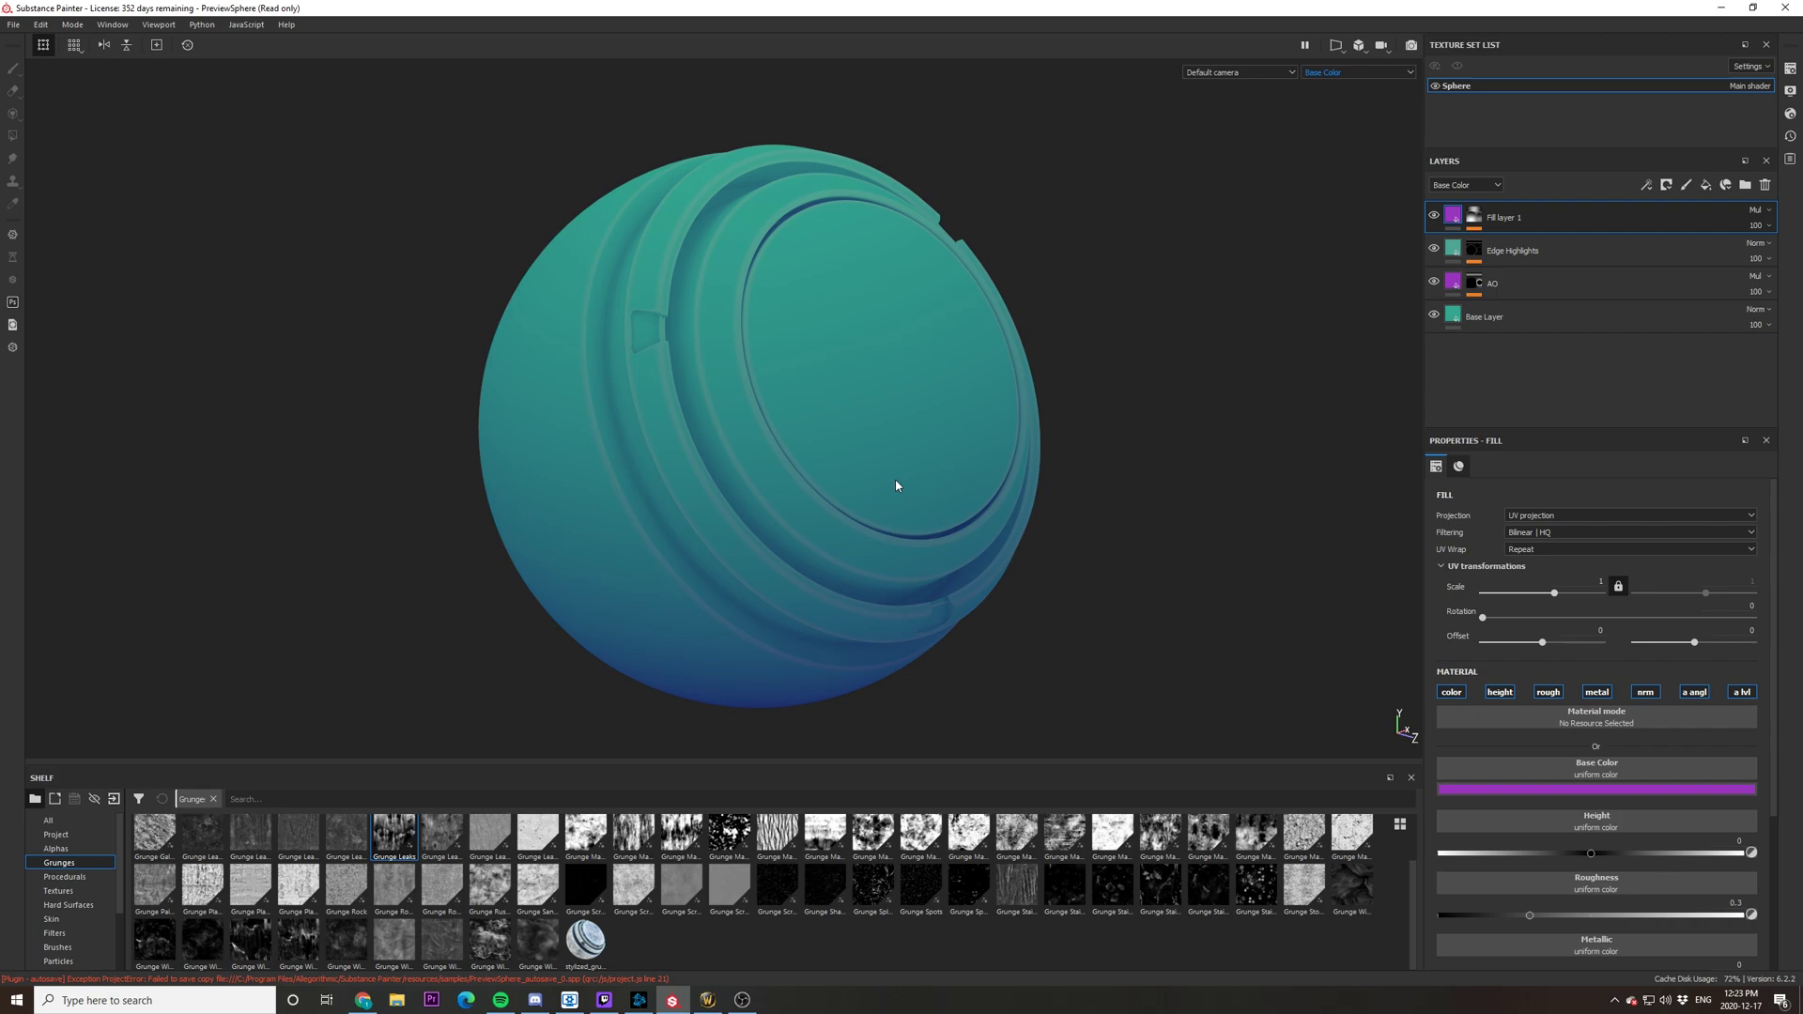
pyautogui.keyDown('alt'); pyautogui.moveTo(881, 512); pyautogui.dragTo(1319, 255); pyautogui.keyUp('alt')
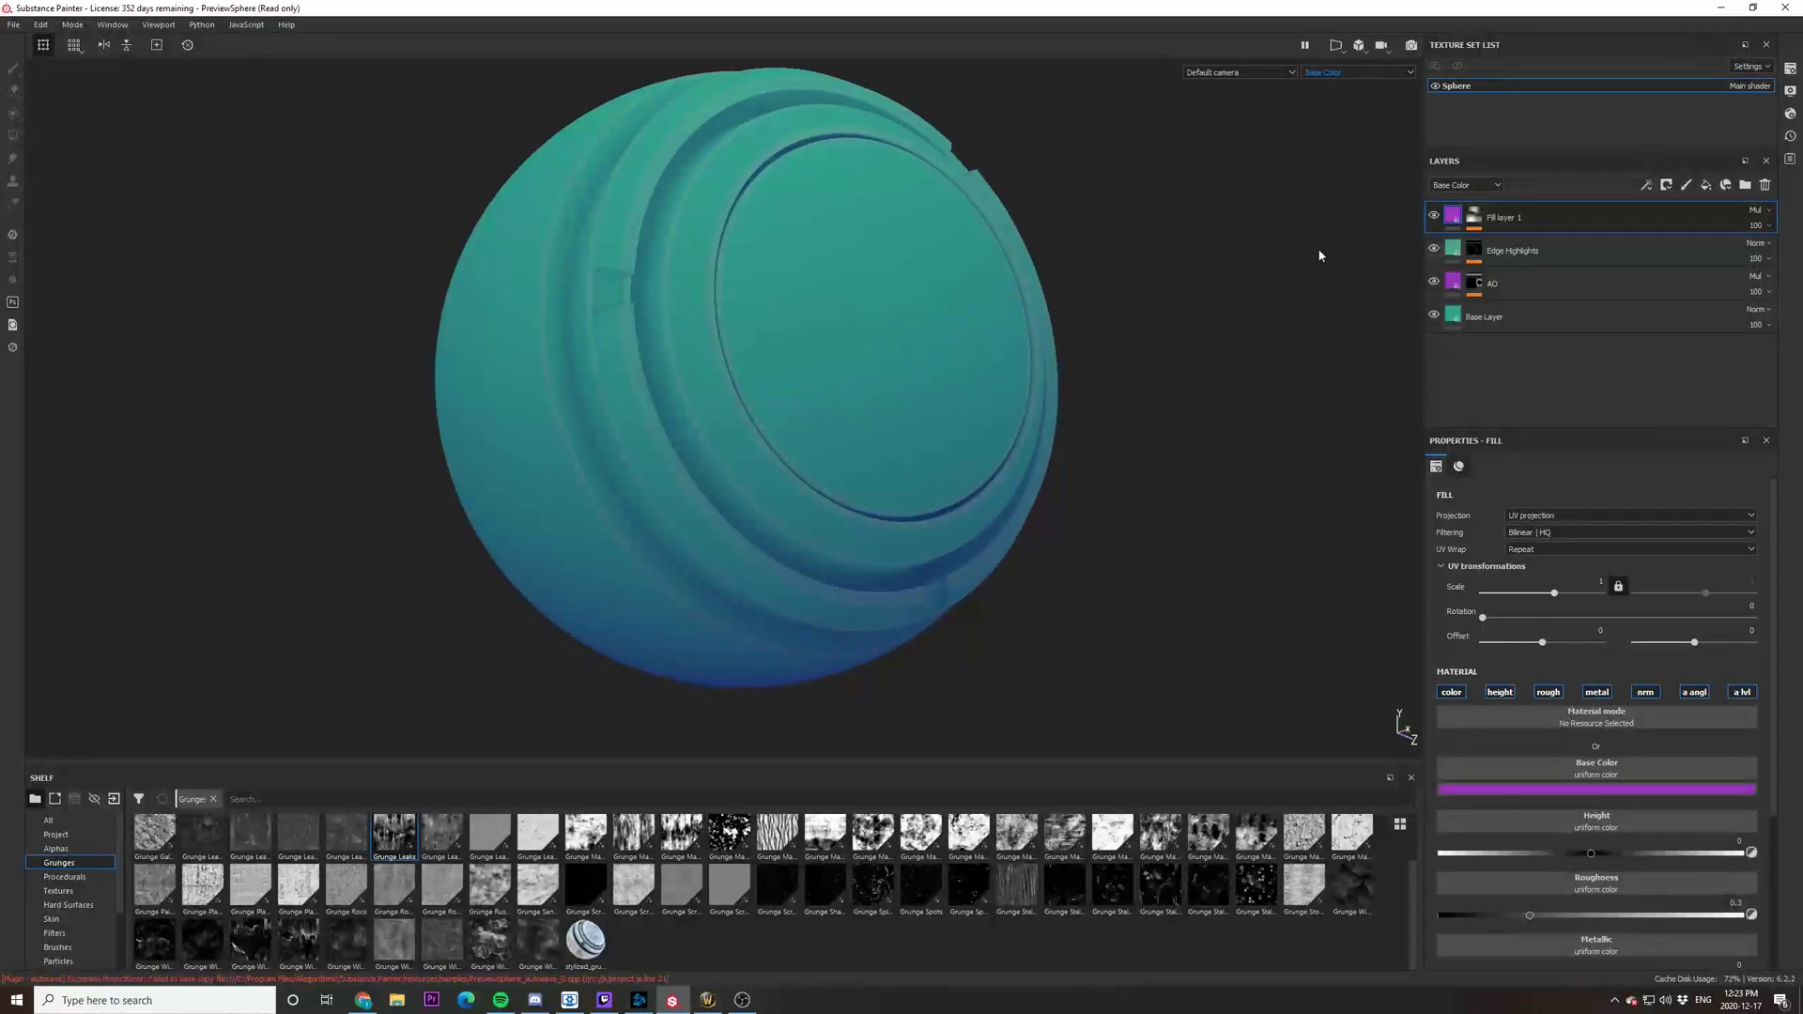
# Step: Compare the sphere with the purple position-masked layer hidden and shown, and rename that layer Gradient
pyautogui.click(1433, 217)
pyautogui.click(1433, 217)
pyautogui.keyDown('alt'); pyautogui.moveTo(929, 381); pyautogui.dragTo(897, 464); pyautogui.keyUp('alt')
pyautogui.press('Tab')
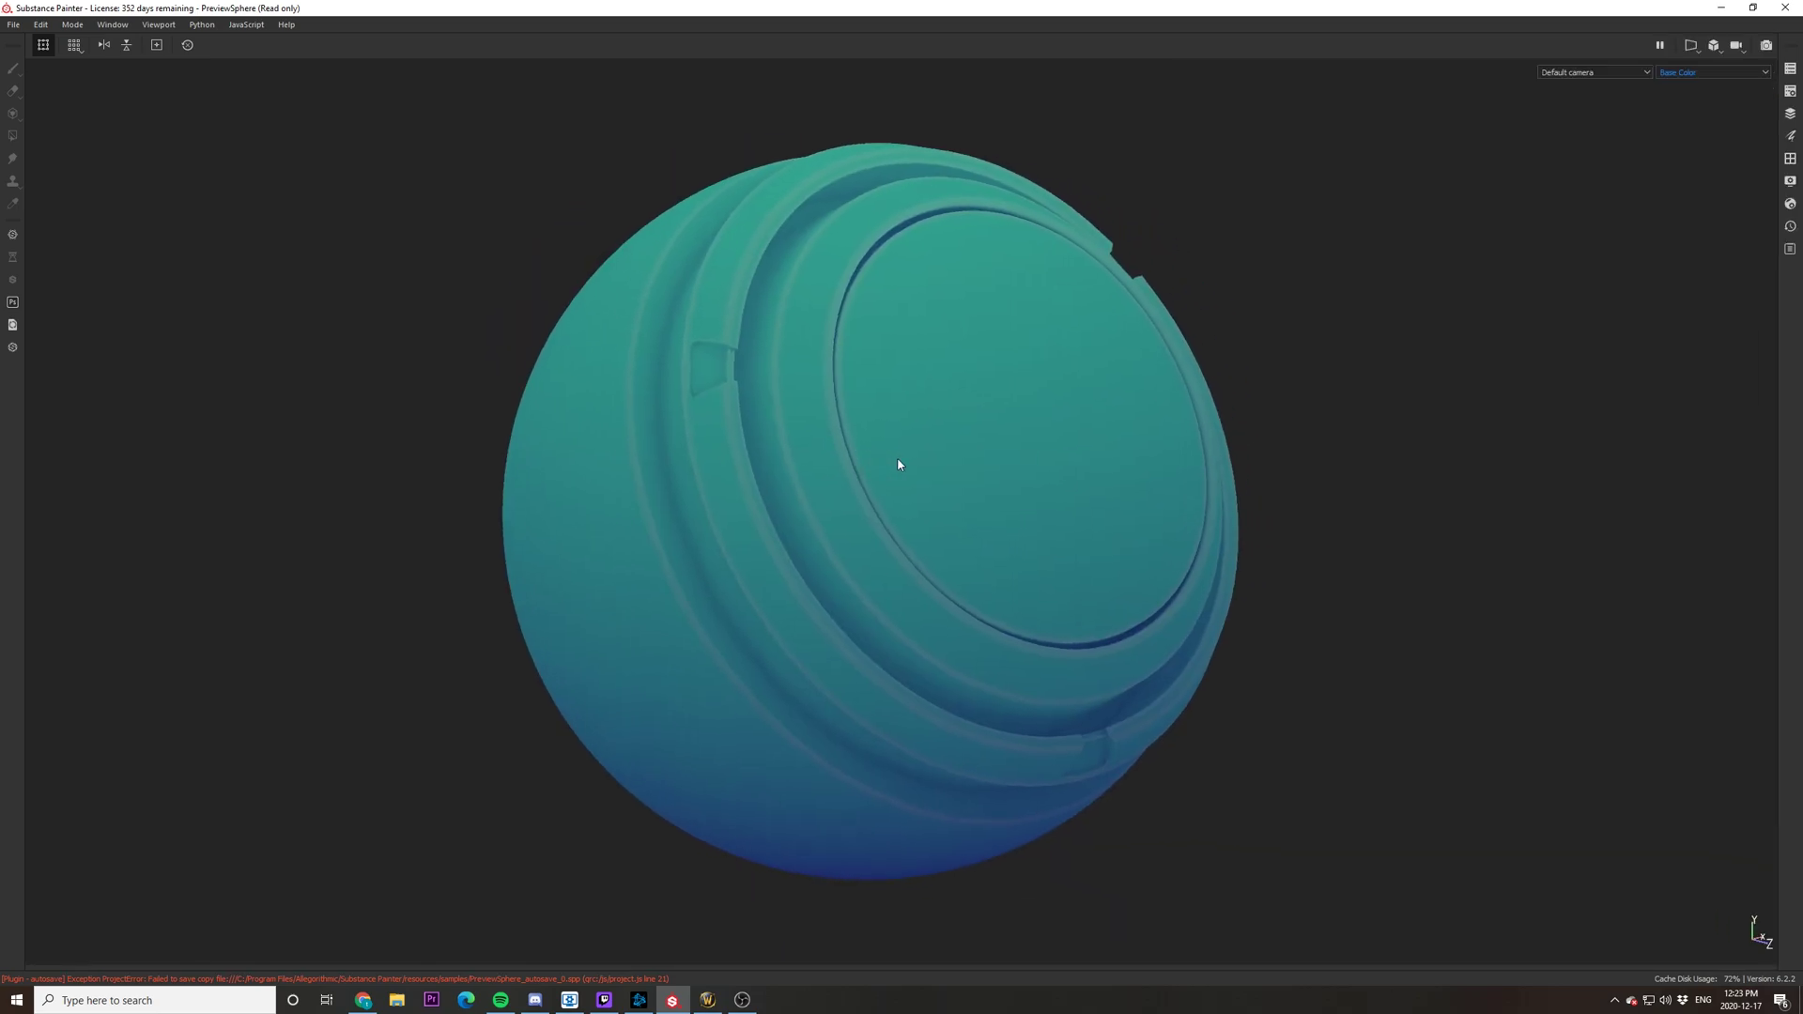
pyautogui.press('Tab')
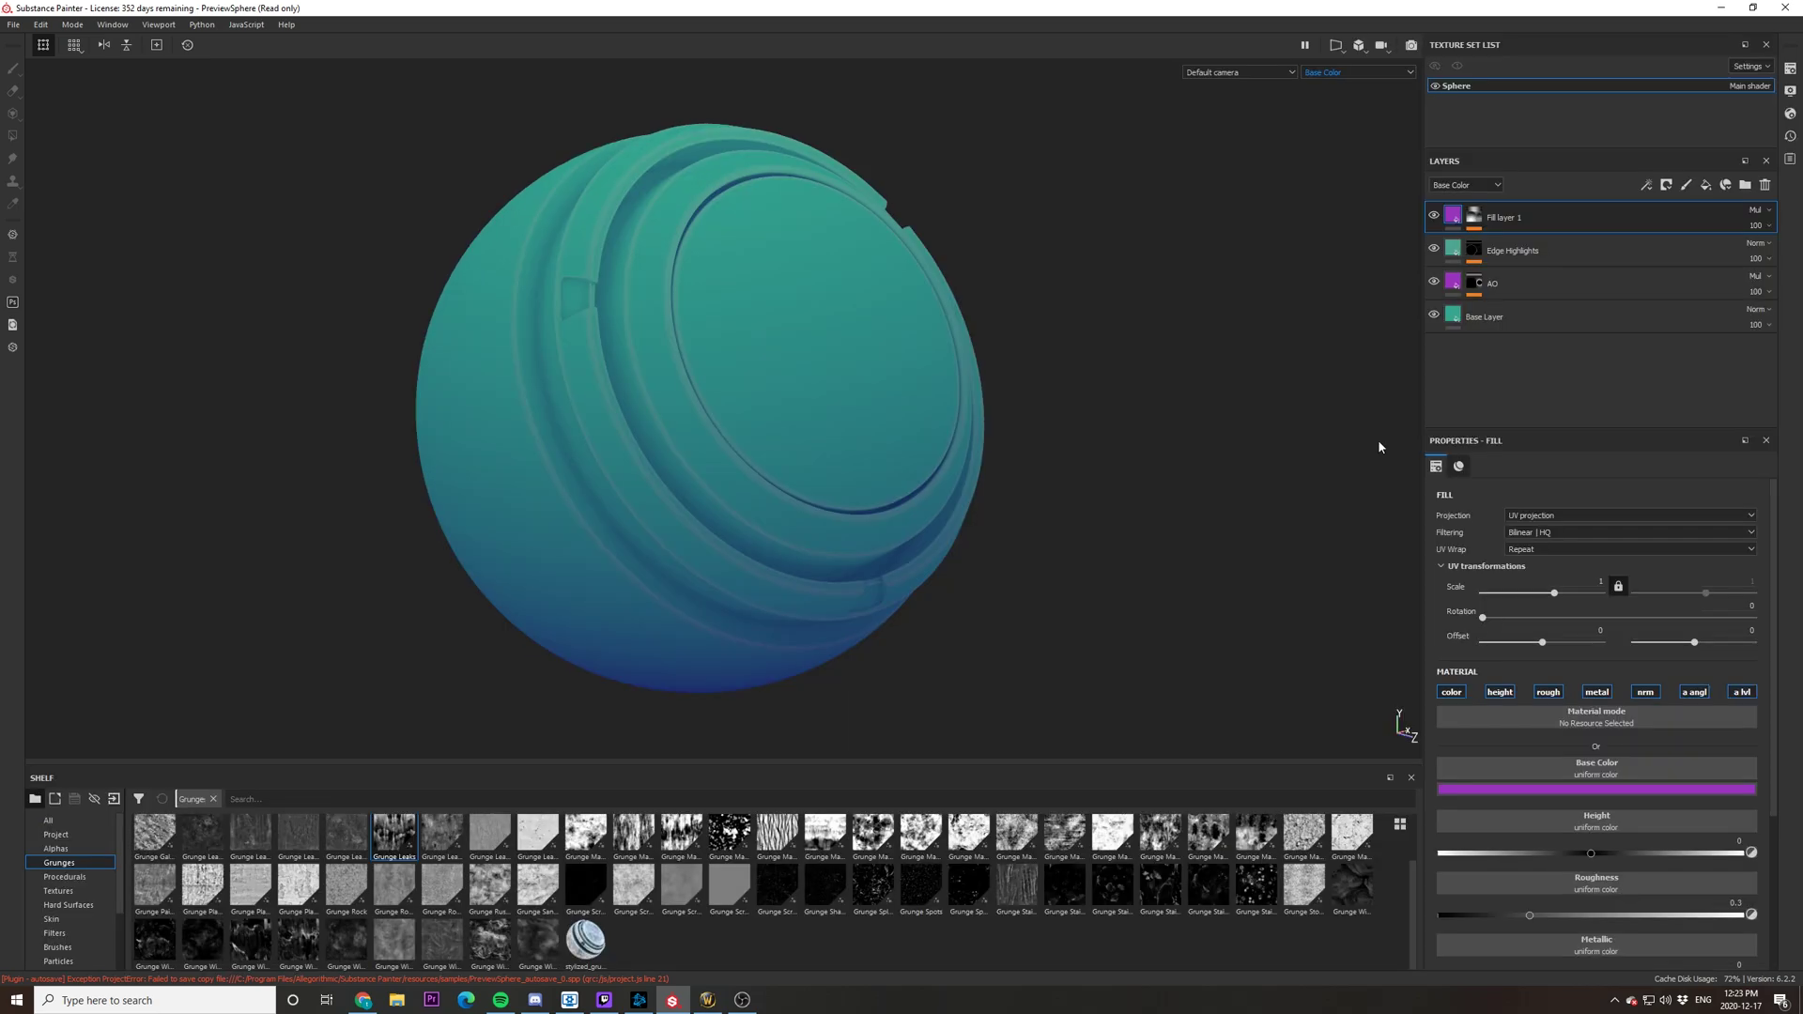
pyautogui.doubleClick(1506, 217)
pyautogui.write('Gradient')
# Step: Add a fill layer named Baked Lighting above the Gradient layer
pyautogui.click(1706, 185)
pyautogui.doubleClick(1487, 217)
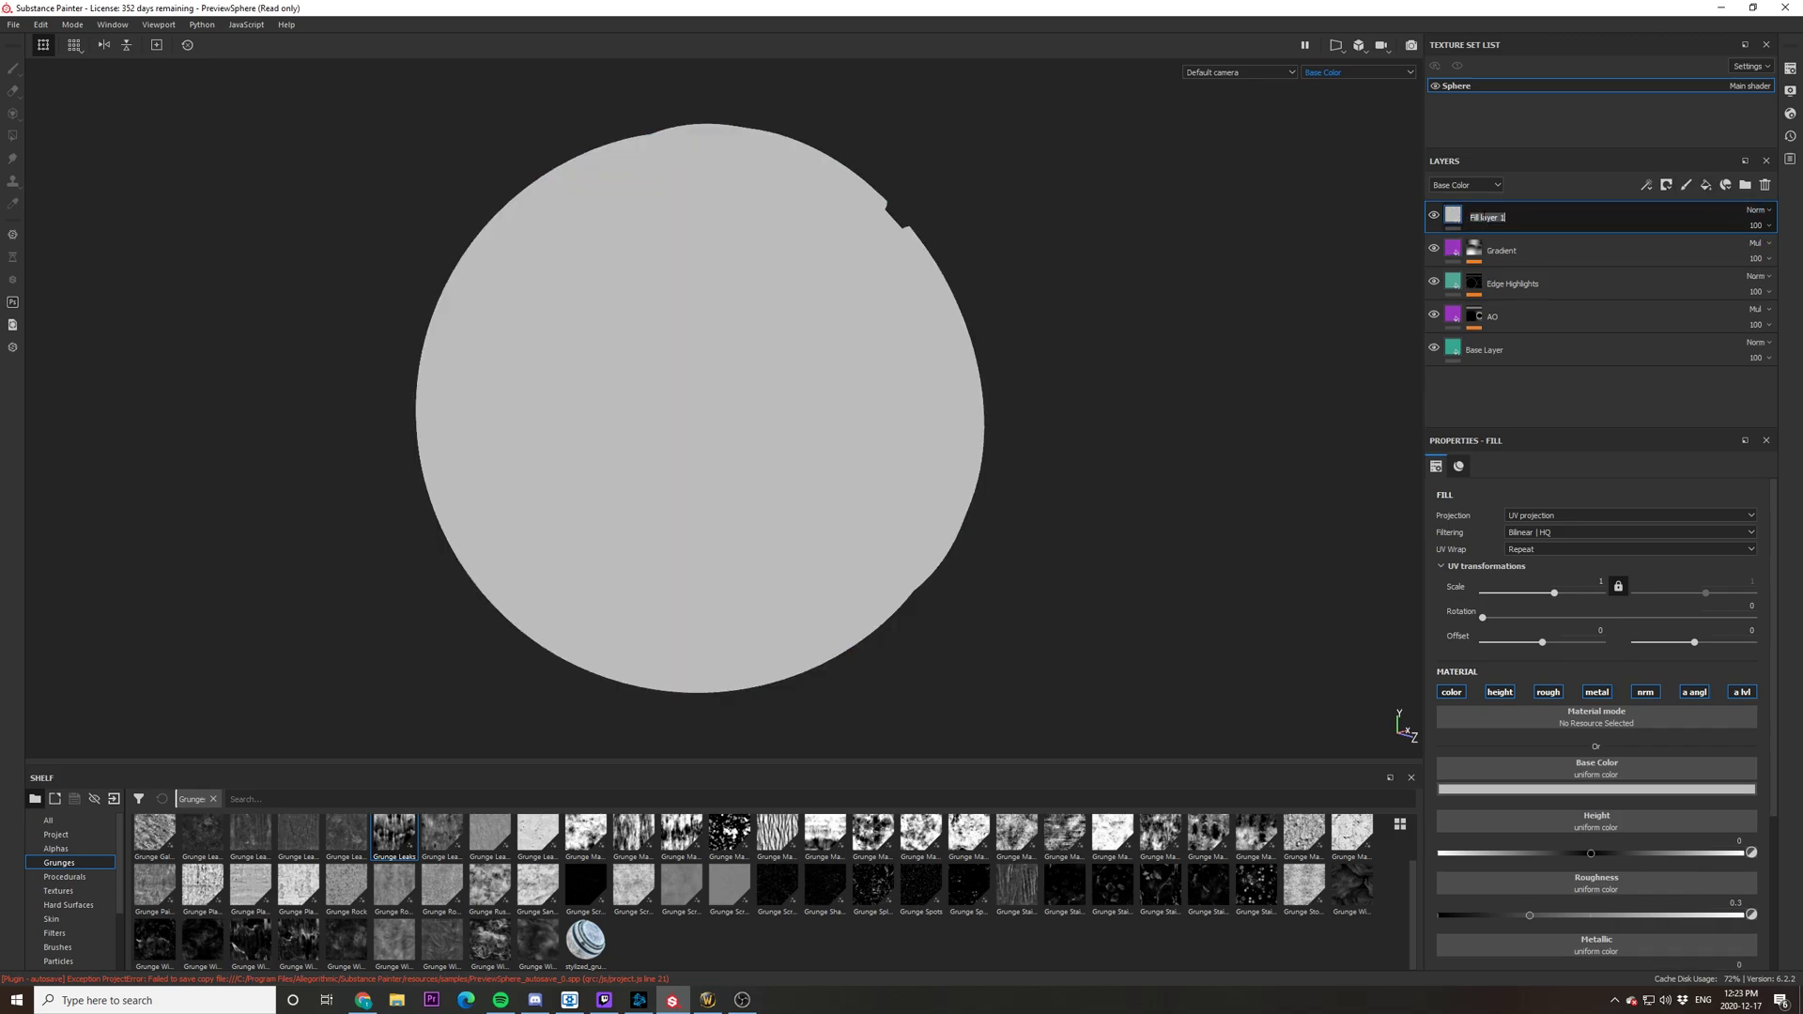
pyautogui.write('Bake')
pyautogui.press('Return')
# Step: Add a Baked Lighting Stylized filter to the Baked Lighting layer
pyautogui.rightClick(1485, 220)
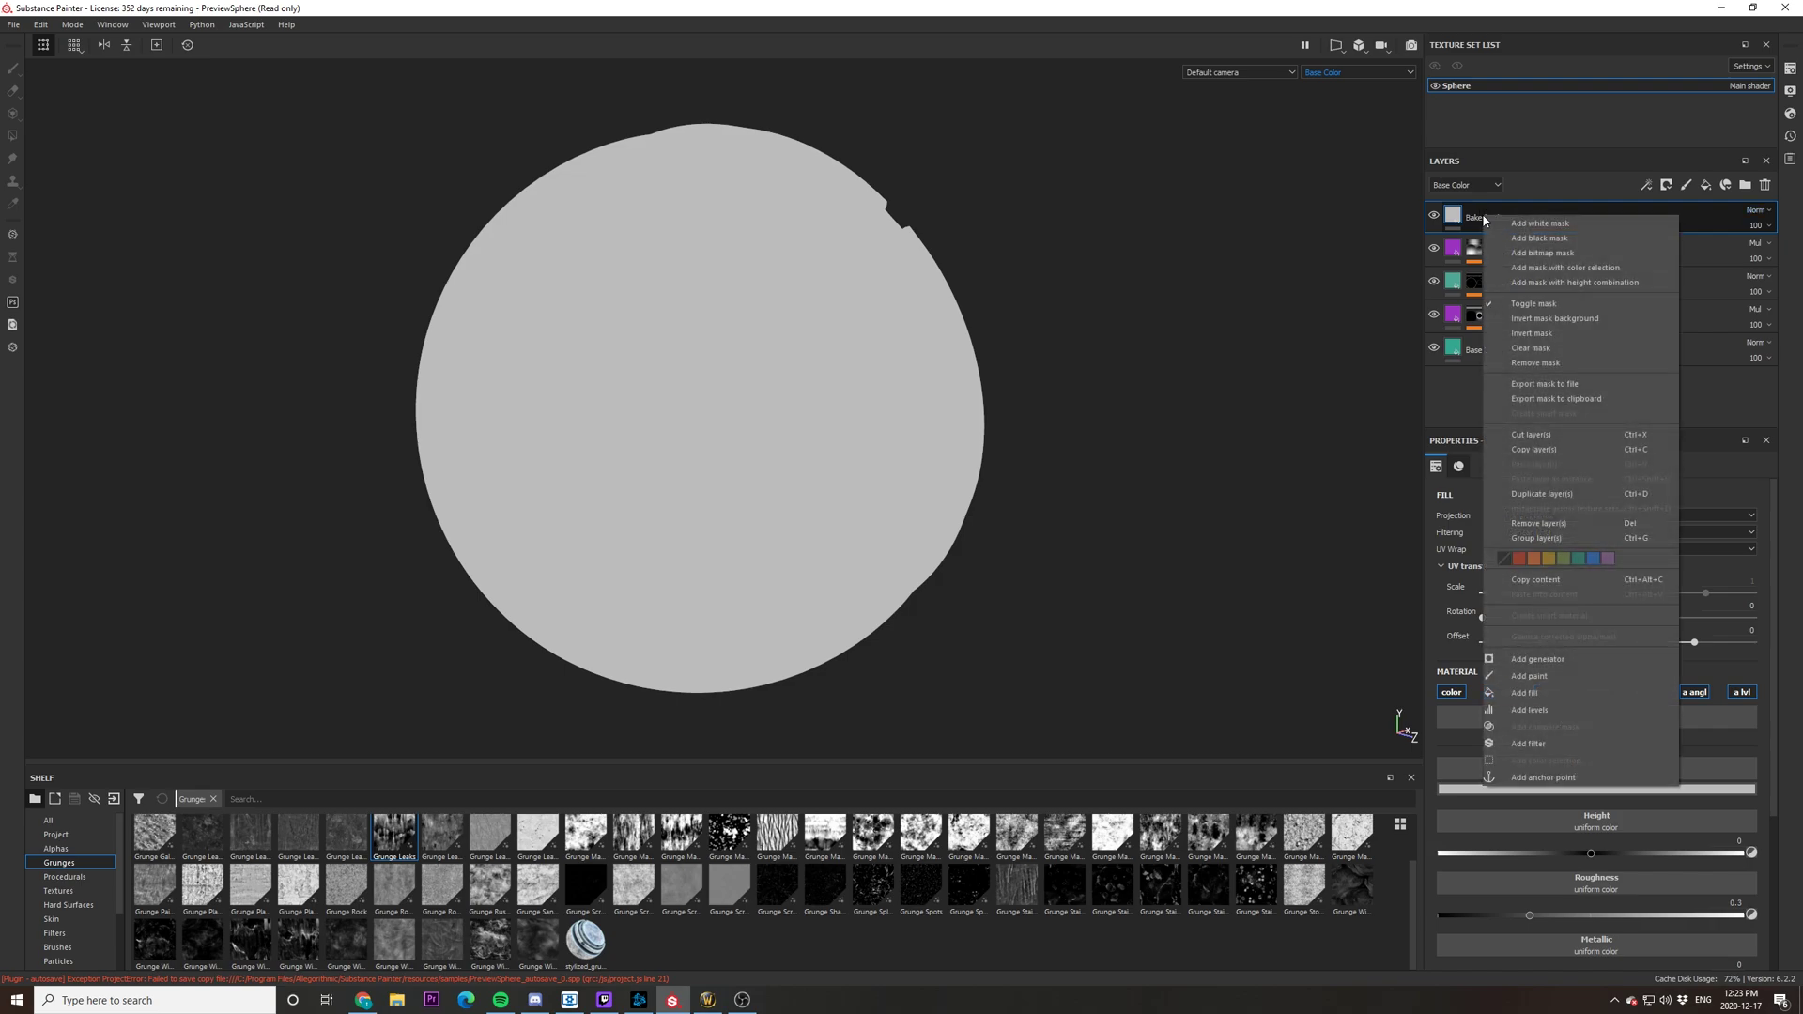
pyautogui.click(1543, 744)
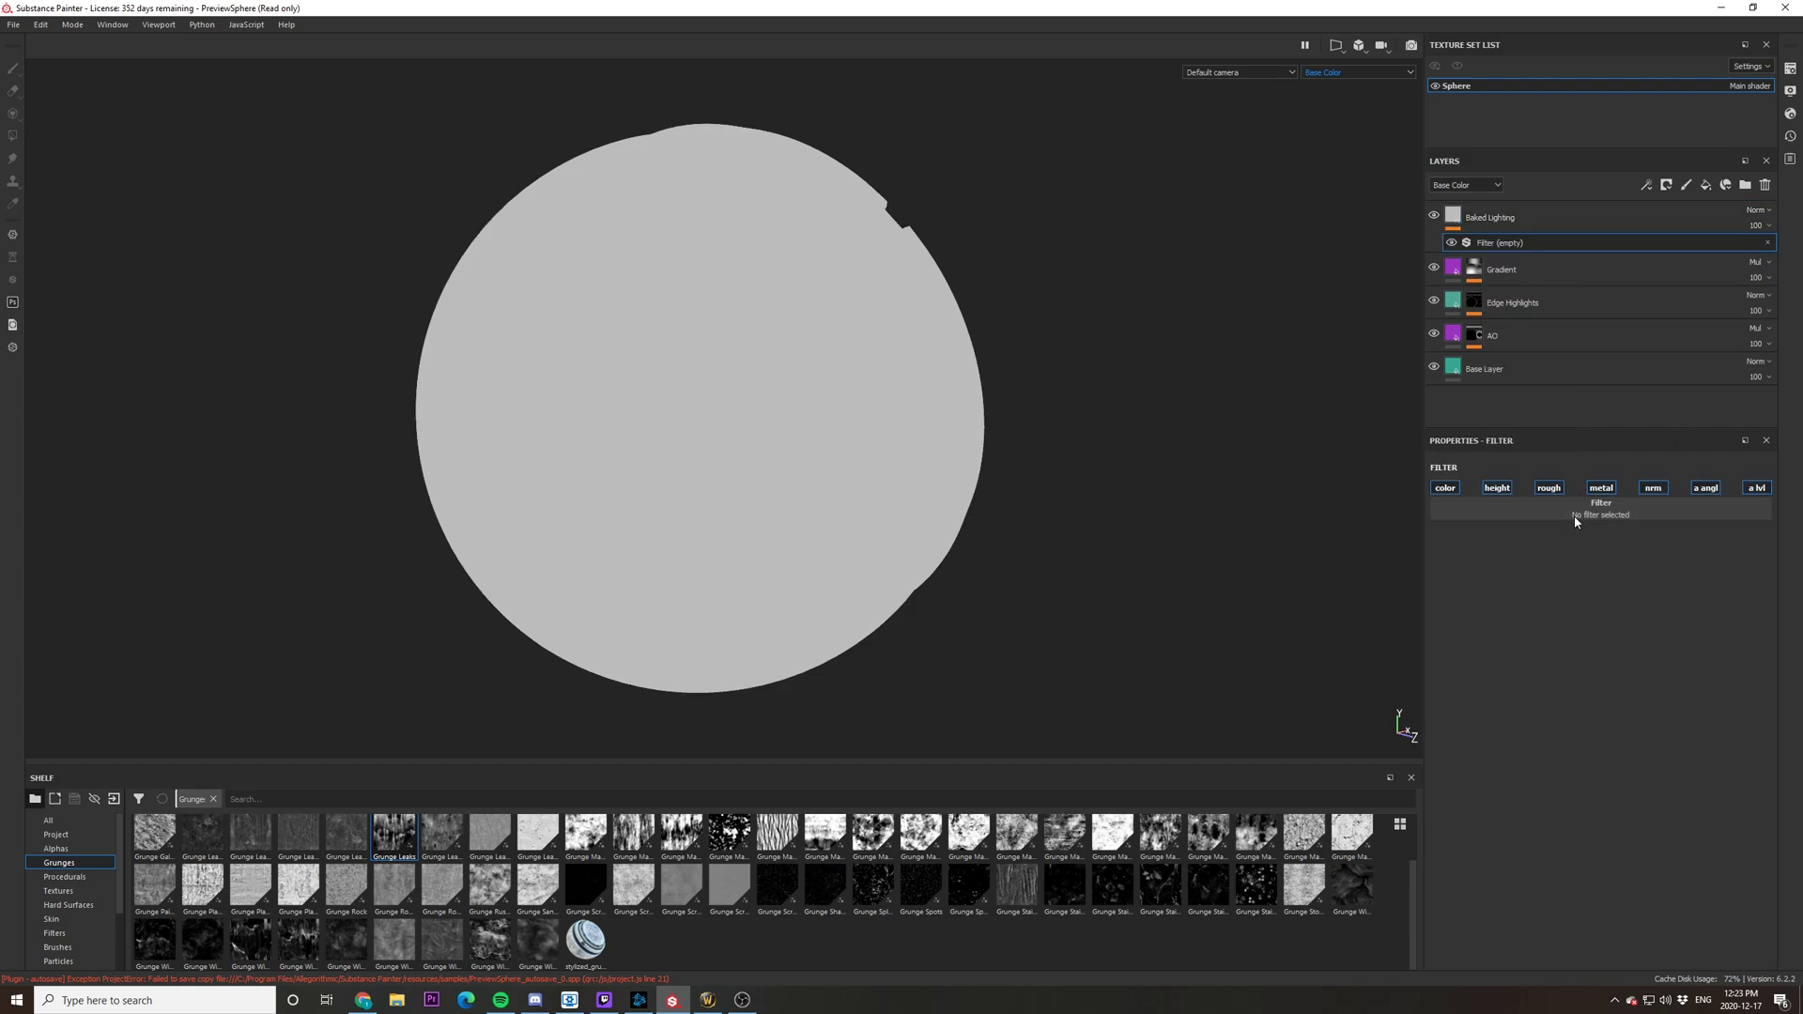
pyautogui.click(1575, 516)
pyautogui.moveTo(1637, 564)
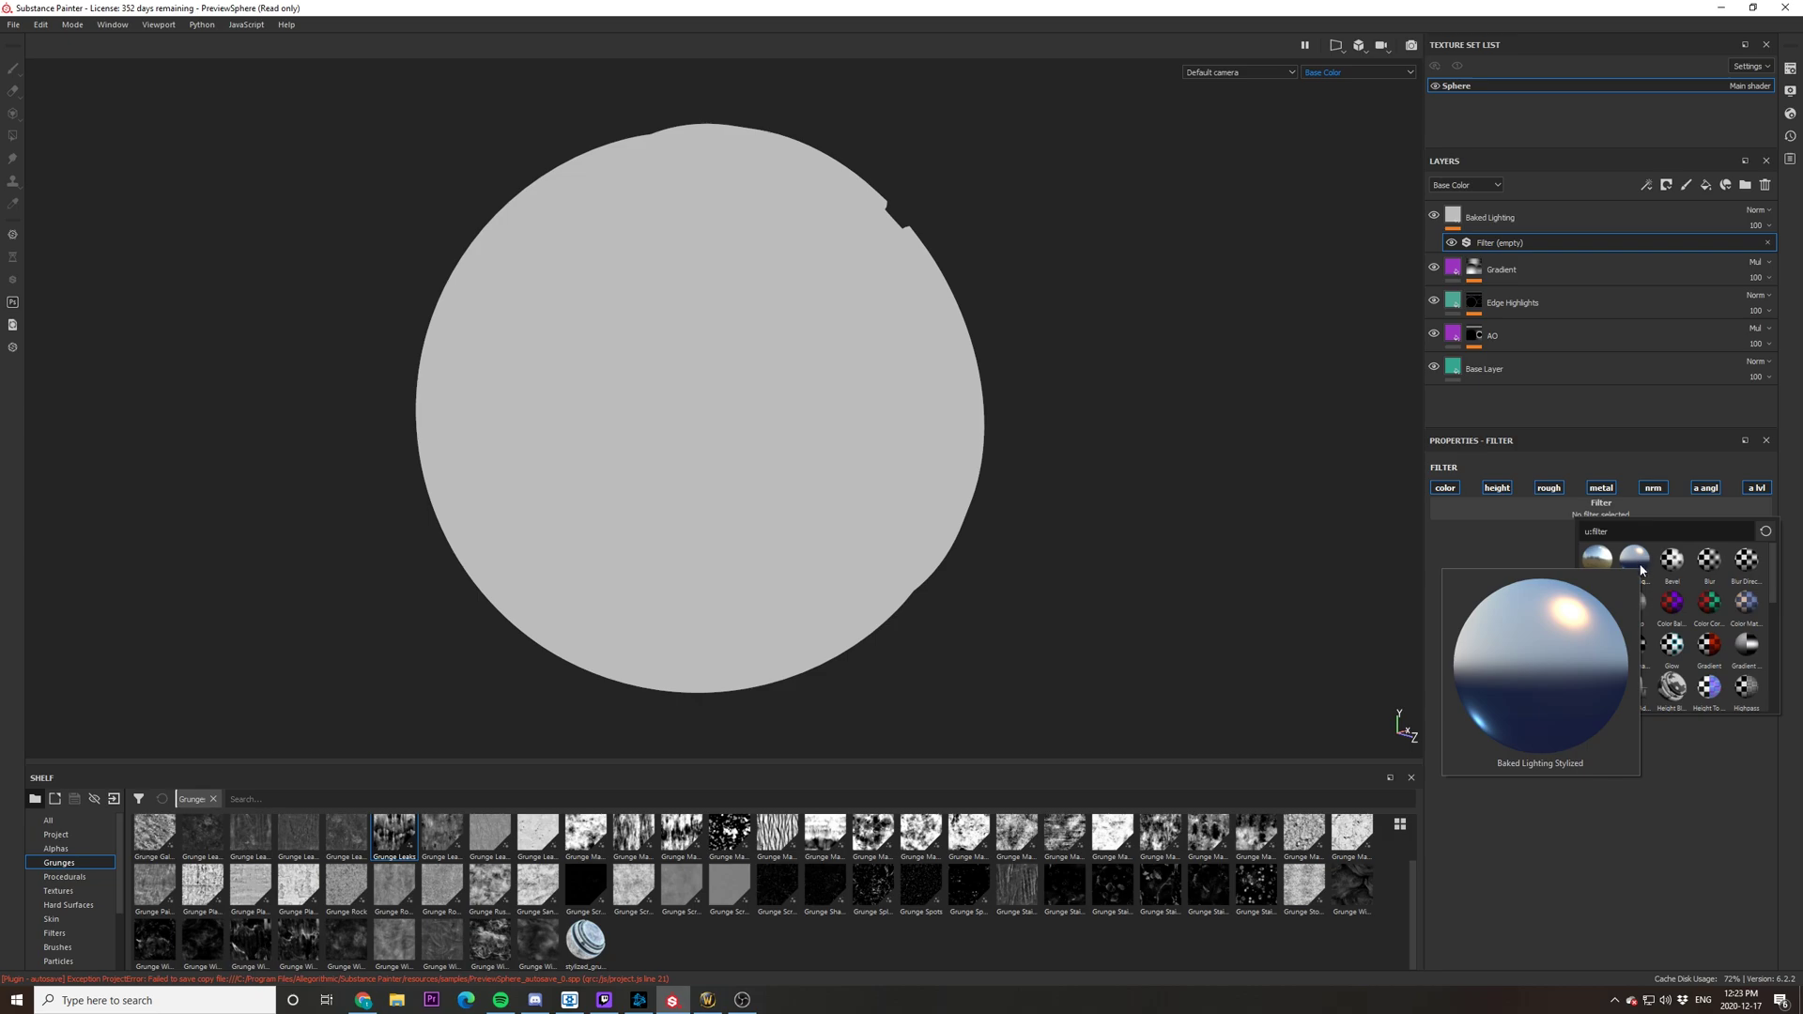
pyautogui.click(1635, 561)
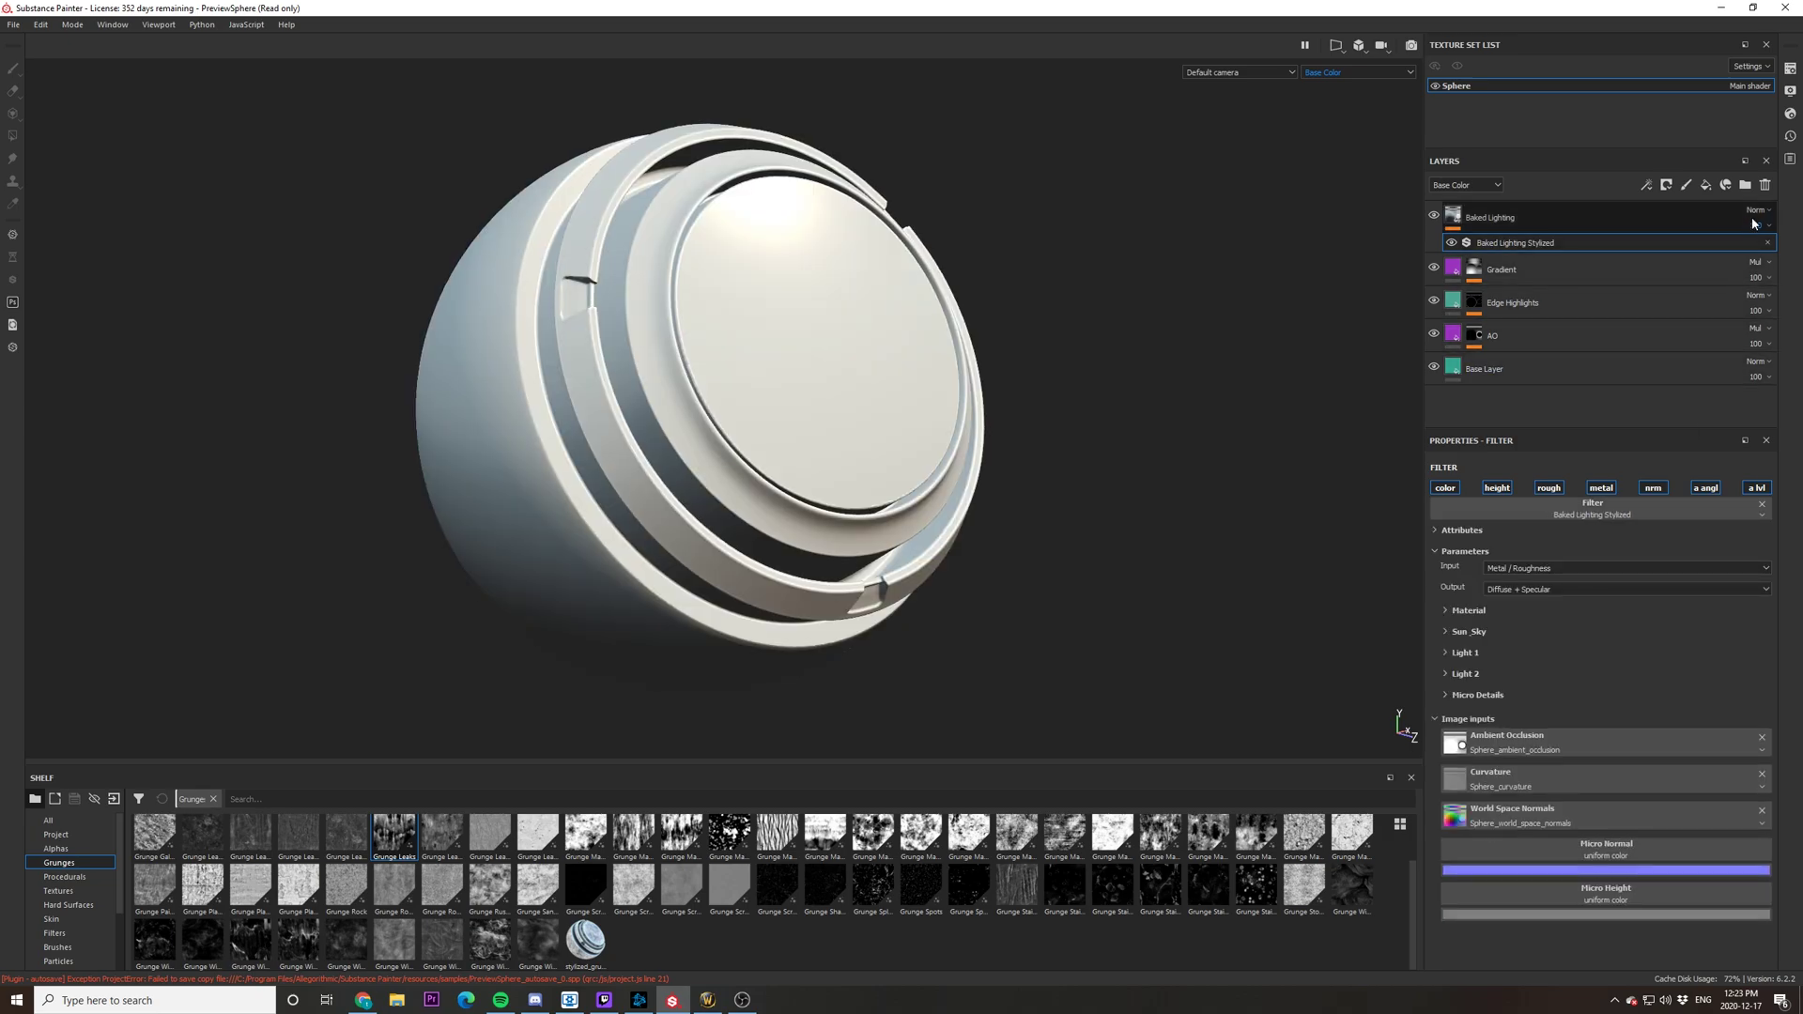
# Step: Set the Baked Lighting layer's blending mode to Soft light and its opacity to 51
pyautogui.click(1754, 212)
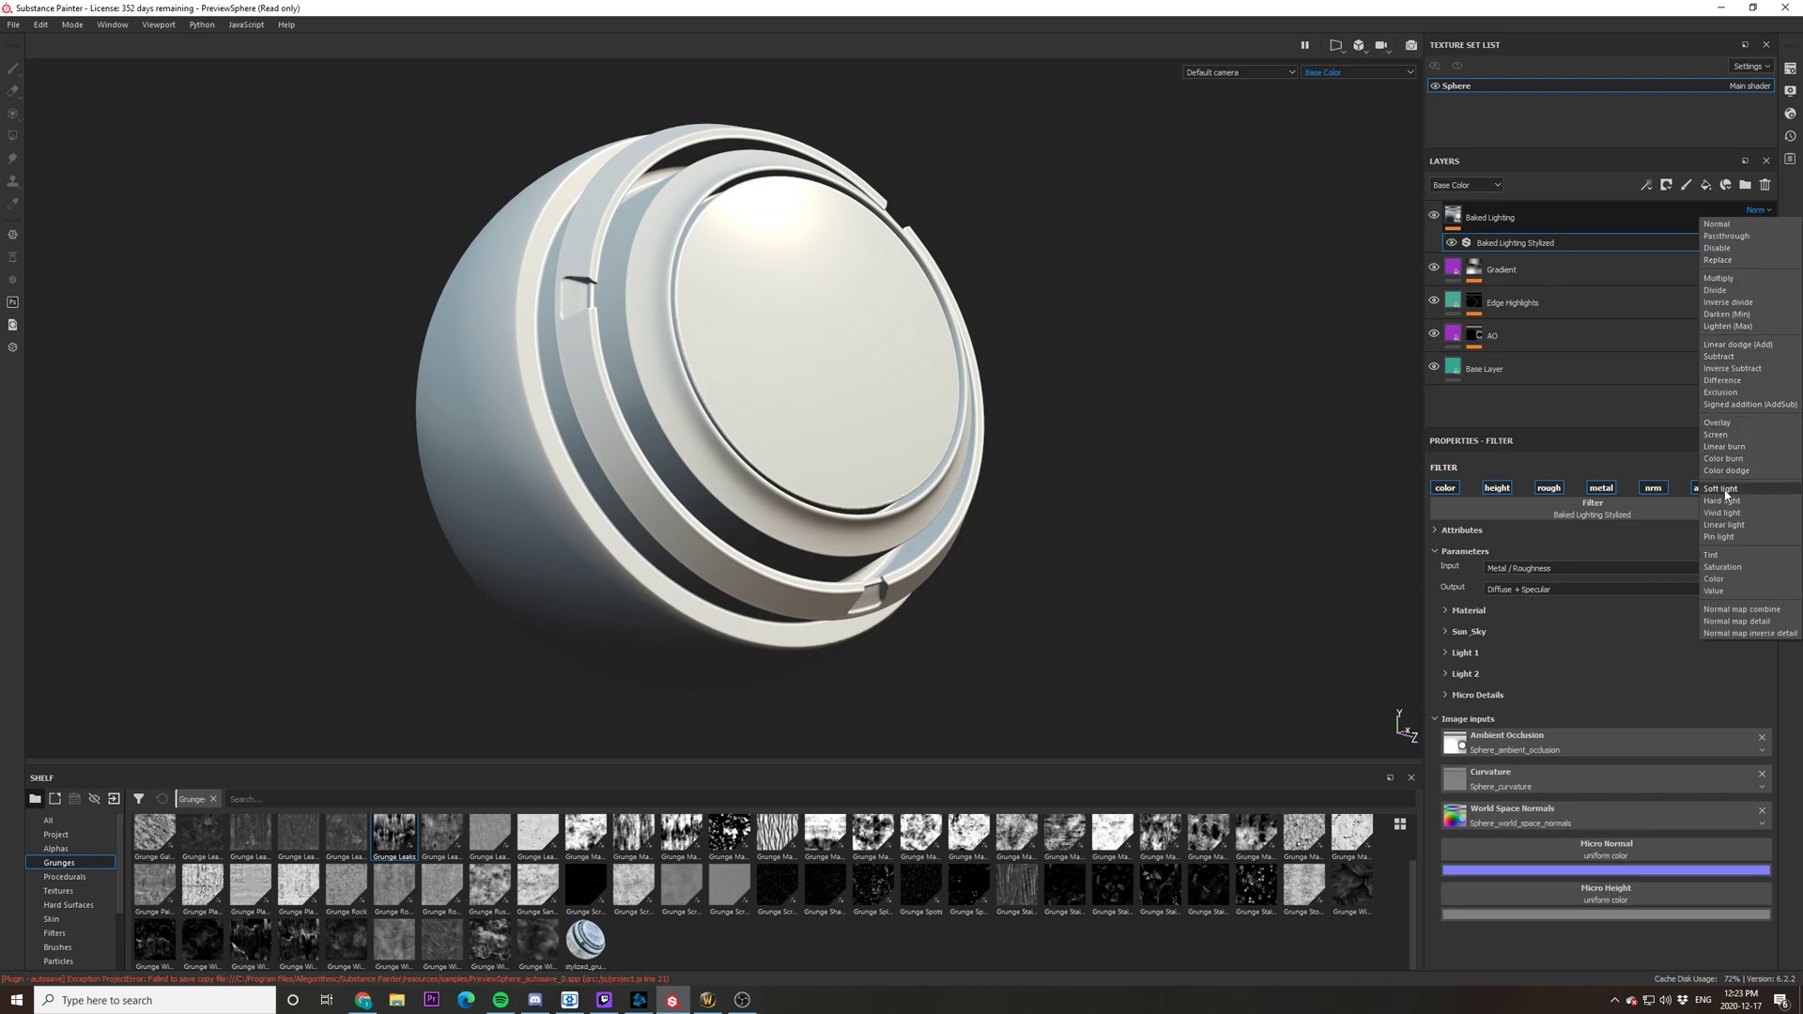
pyautogui.click(1725, 490)
pyautogui.press('f')
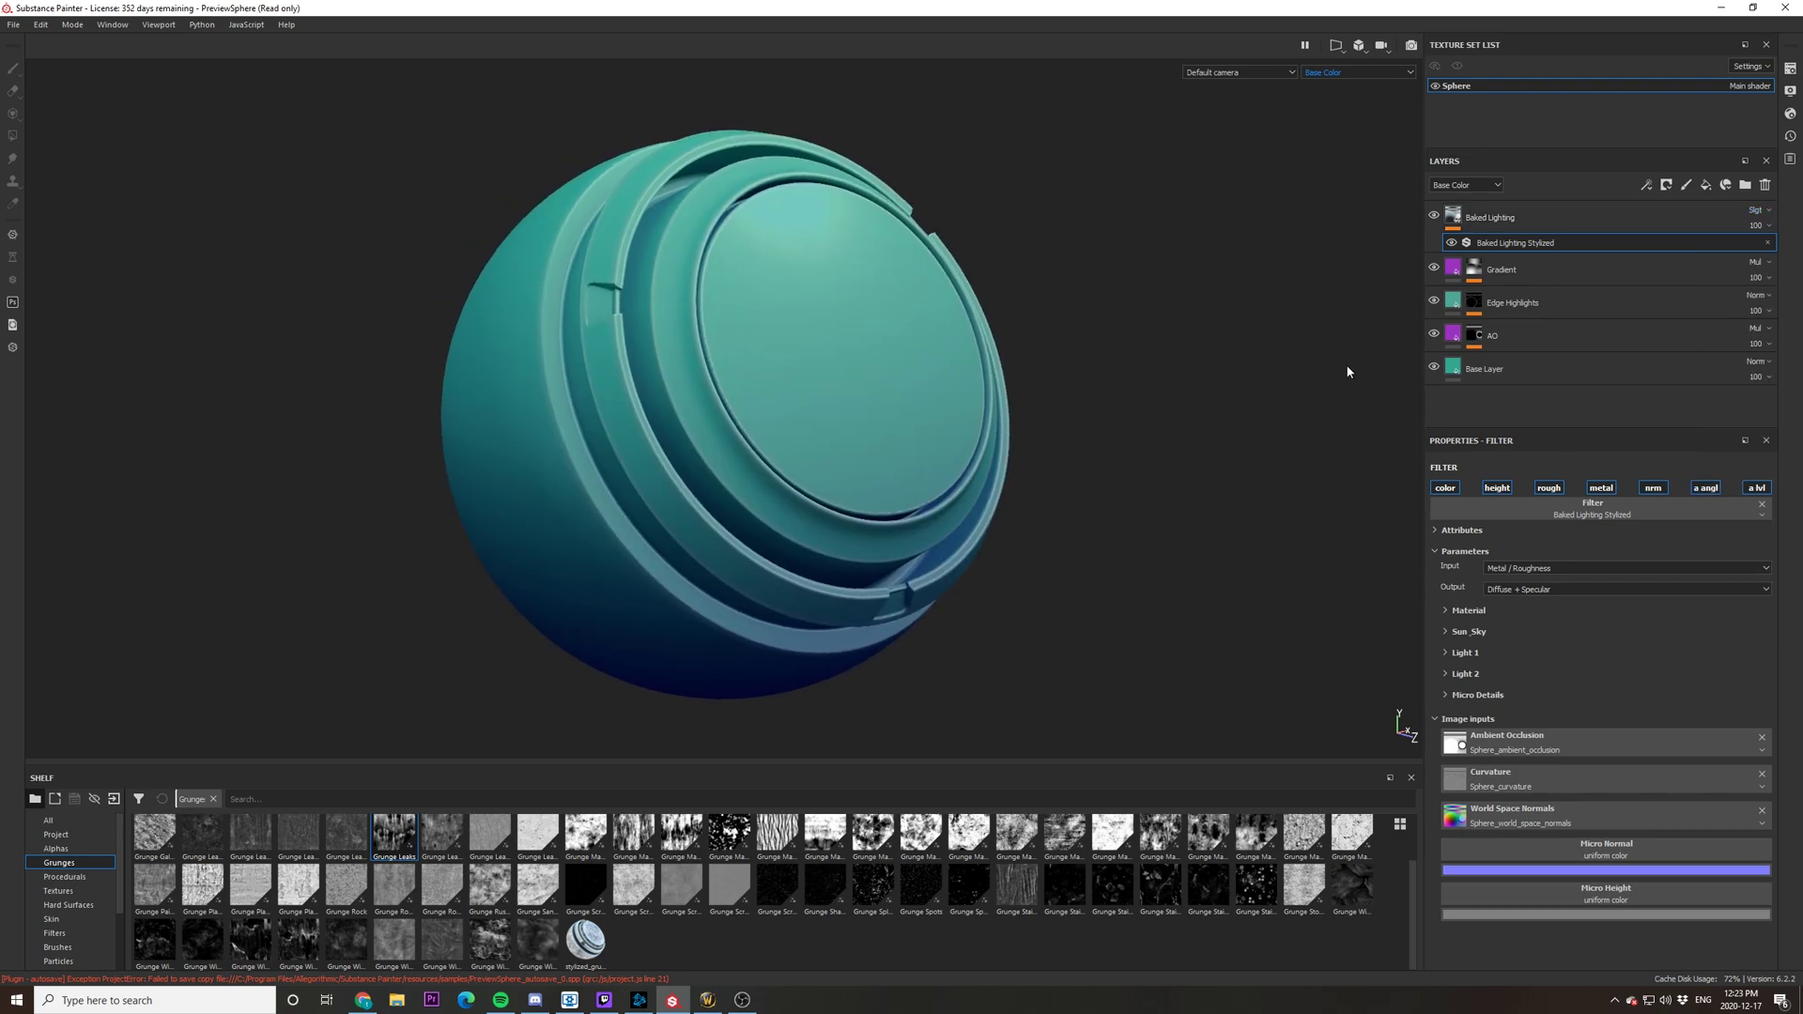
pyautogui.click(1759, 232)
pyautogui.click(1759, 253)
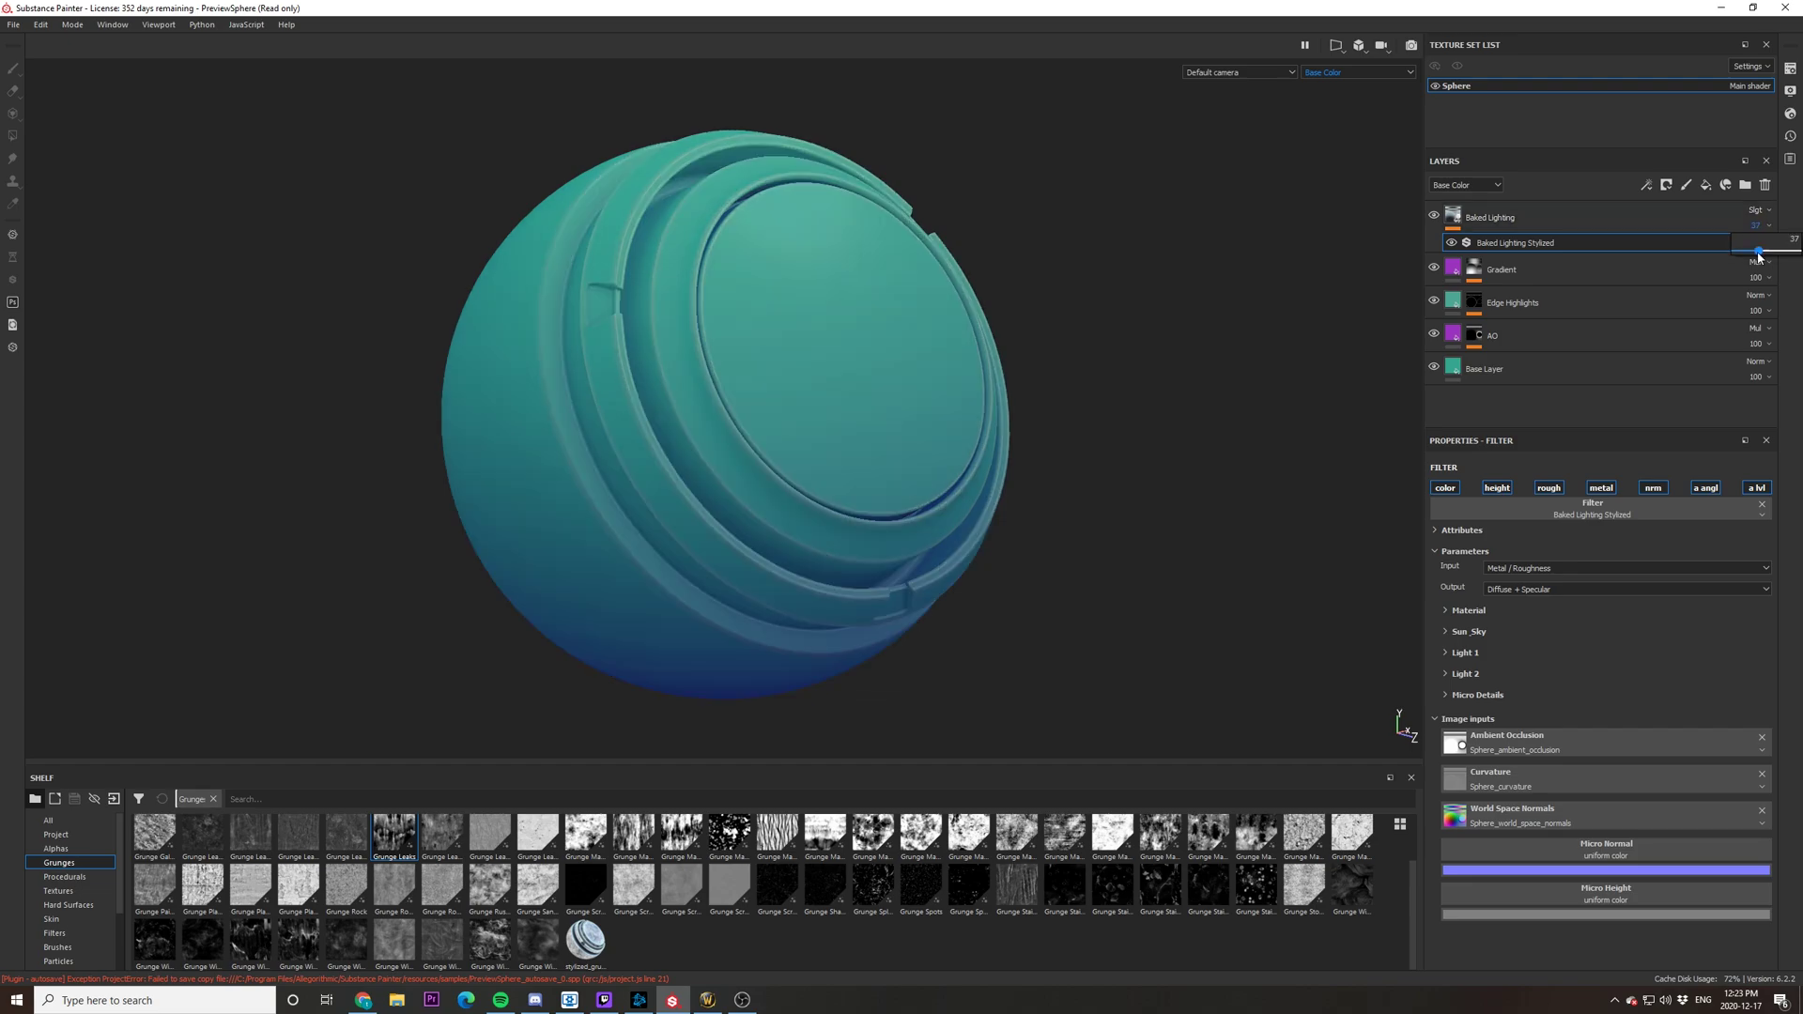
pyautogui.moveTo(1759, 253); pyautogui.dragTo(1768, 256)
pyautogui.moveTo(1042, 446)
pyautogui.keyDown('shift'); pyautogui.mouseDown(button='right')
pyautogui.moveTo(1103, 435)
pyautogui.moveTo(1010, 442)
pyautogui.mouseUp(button='right'); pyautogui.keyUp('shift')
pyautogui.keyDown('alt'); pyautogui.moveTo(1010, 441); pyautogui.dragTo(996, 506); pyautogui.keyUp('alt')
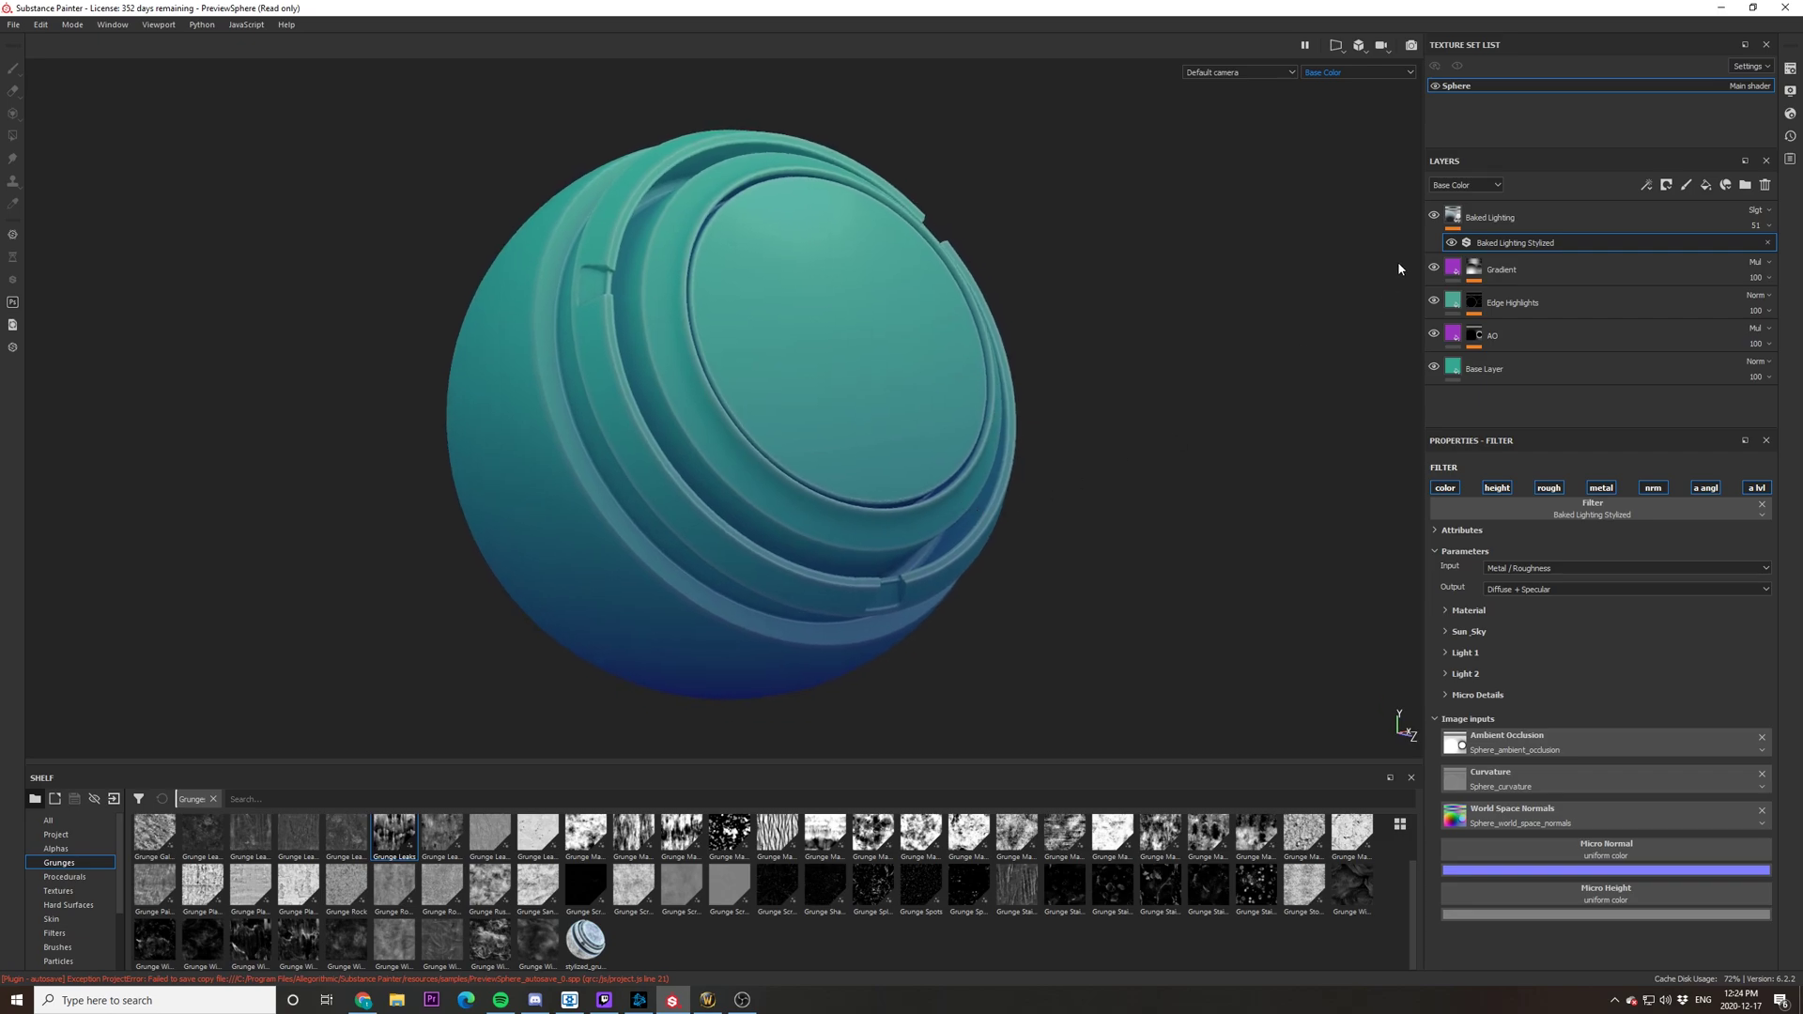
# Step: Compare the sphere's shading with the Baked Lighting layer hidden and shown
pyautogui.click(1434, 217)
pyautogui.click(1434, 217)
pyautogui.click(1434, 217)
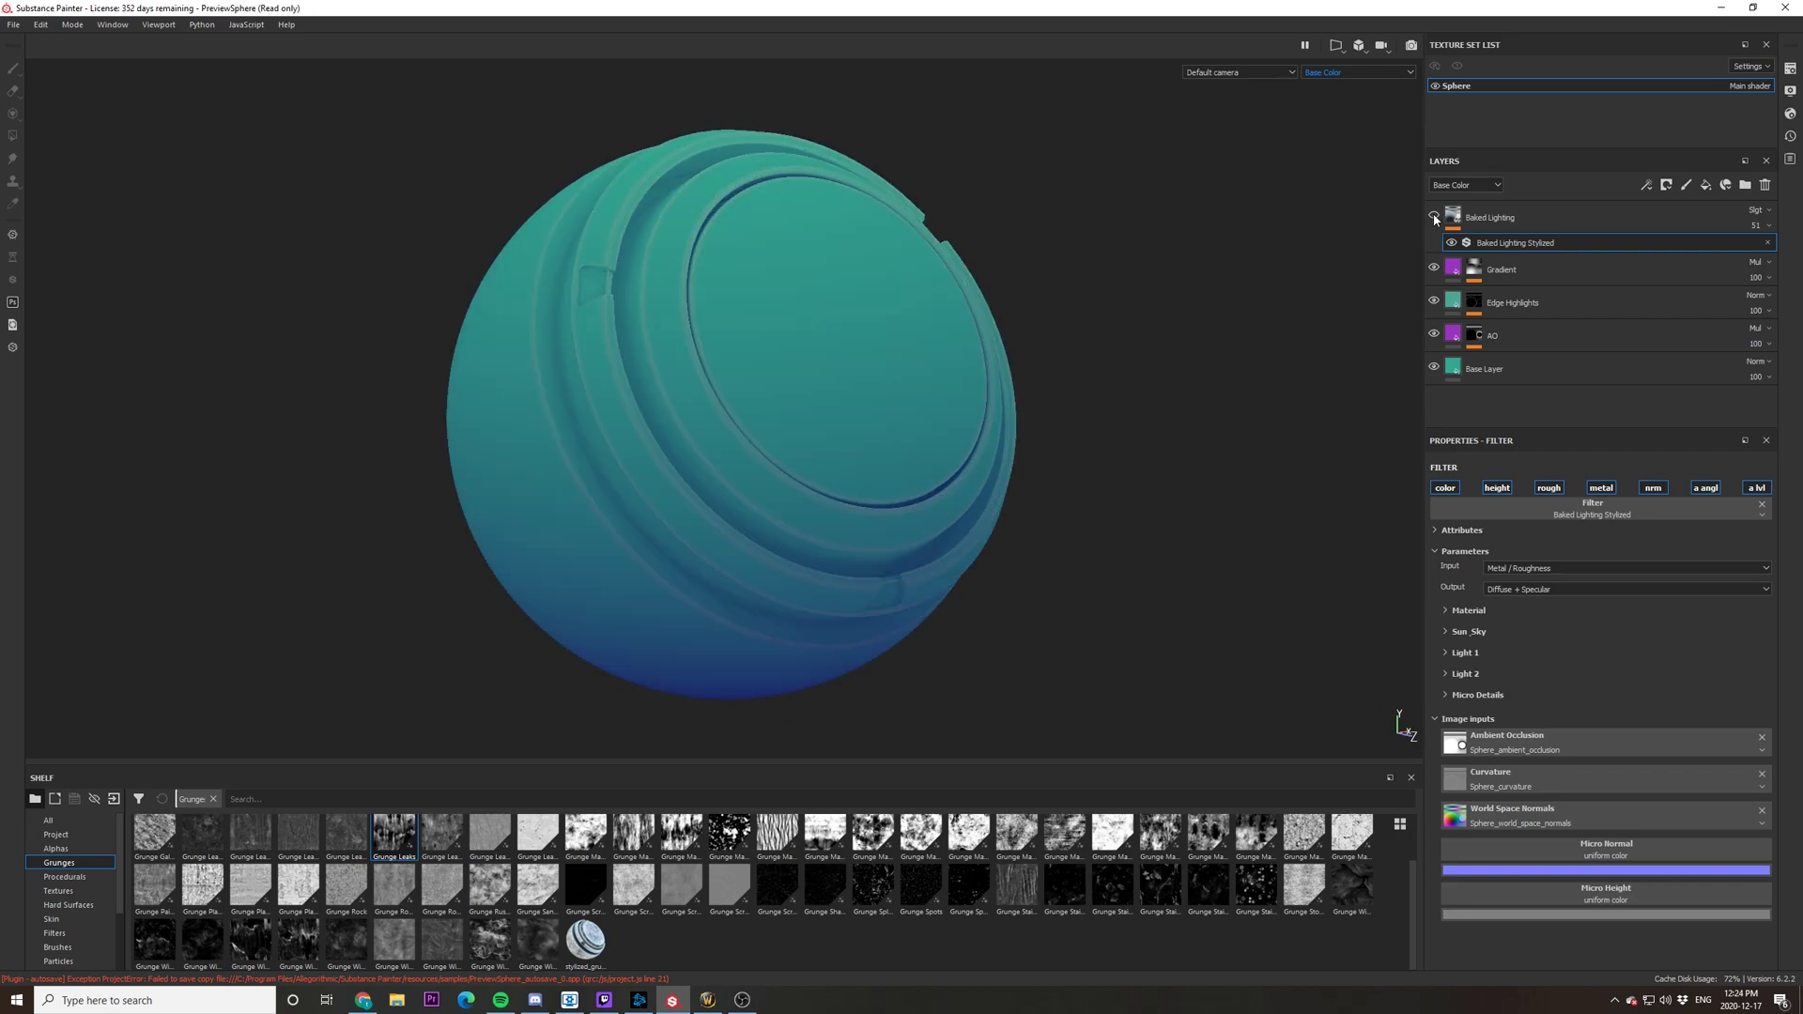
pyautogui.click(1434, 217)
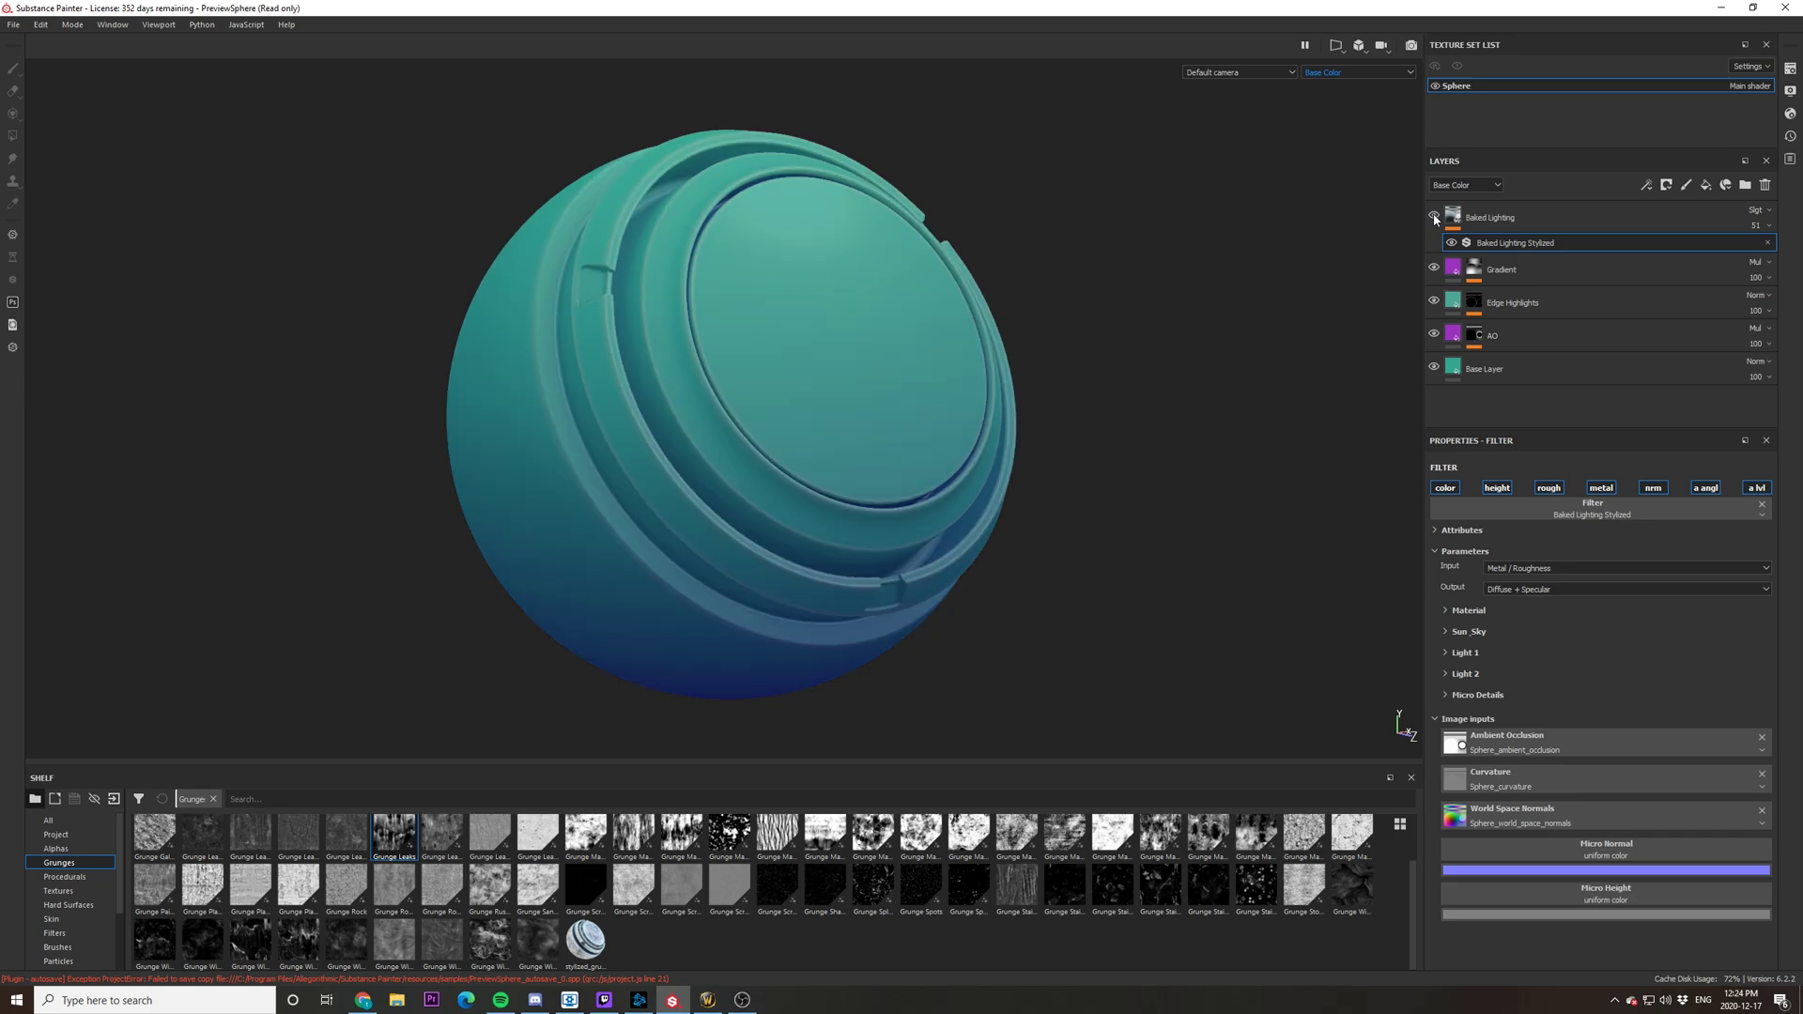
pyautogui.click(1434, 217)
pyautogui.click(1434, 217)
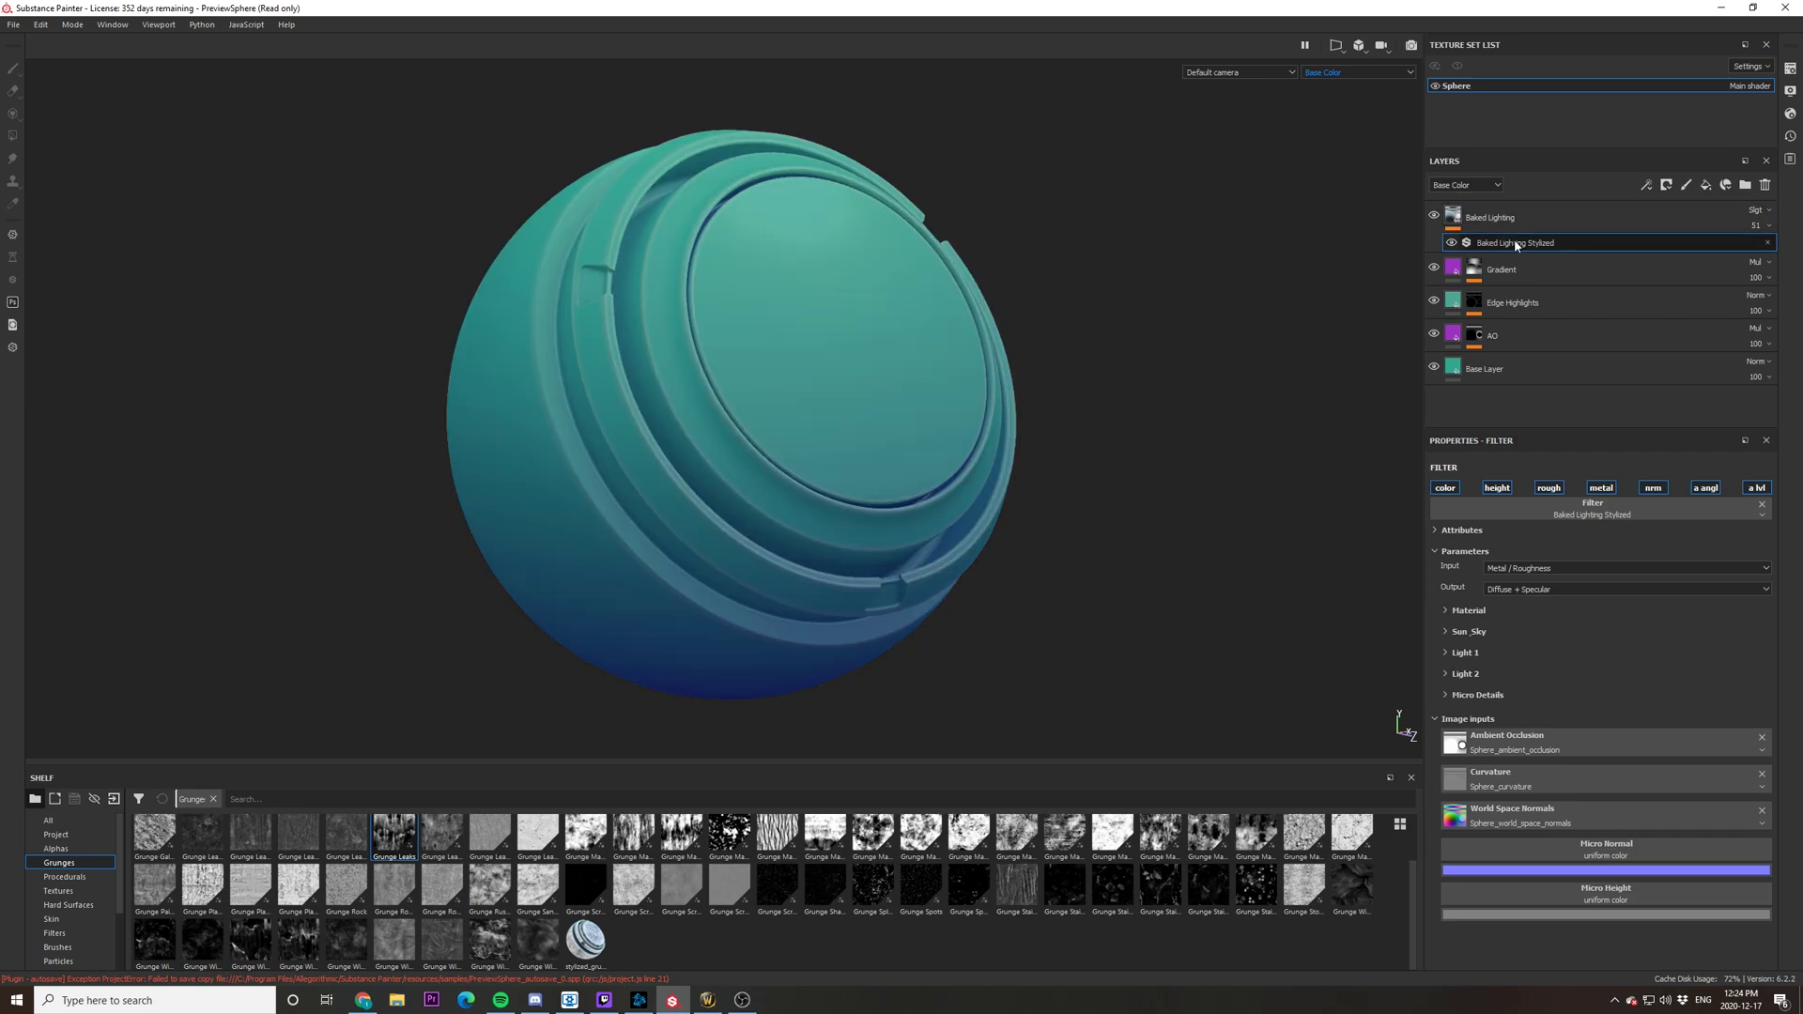
# Step: Set the Baked Lighting Stylized filter's Sun Intensity to 0.53 and Sky Intensity to 0.71
pyautogui.click(1447, 632)
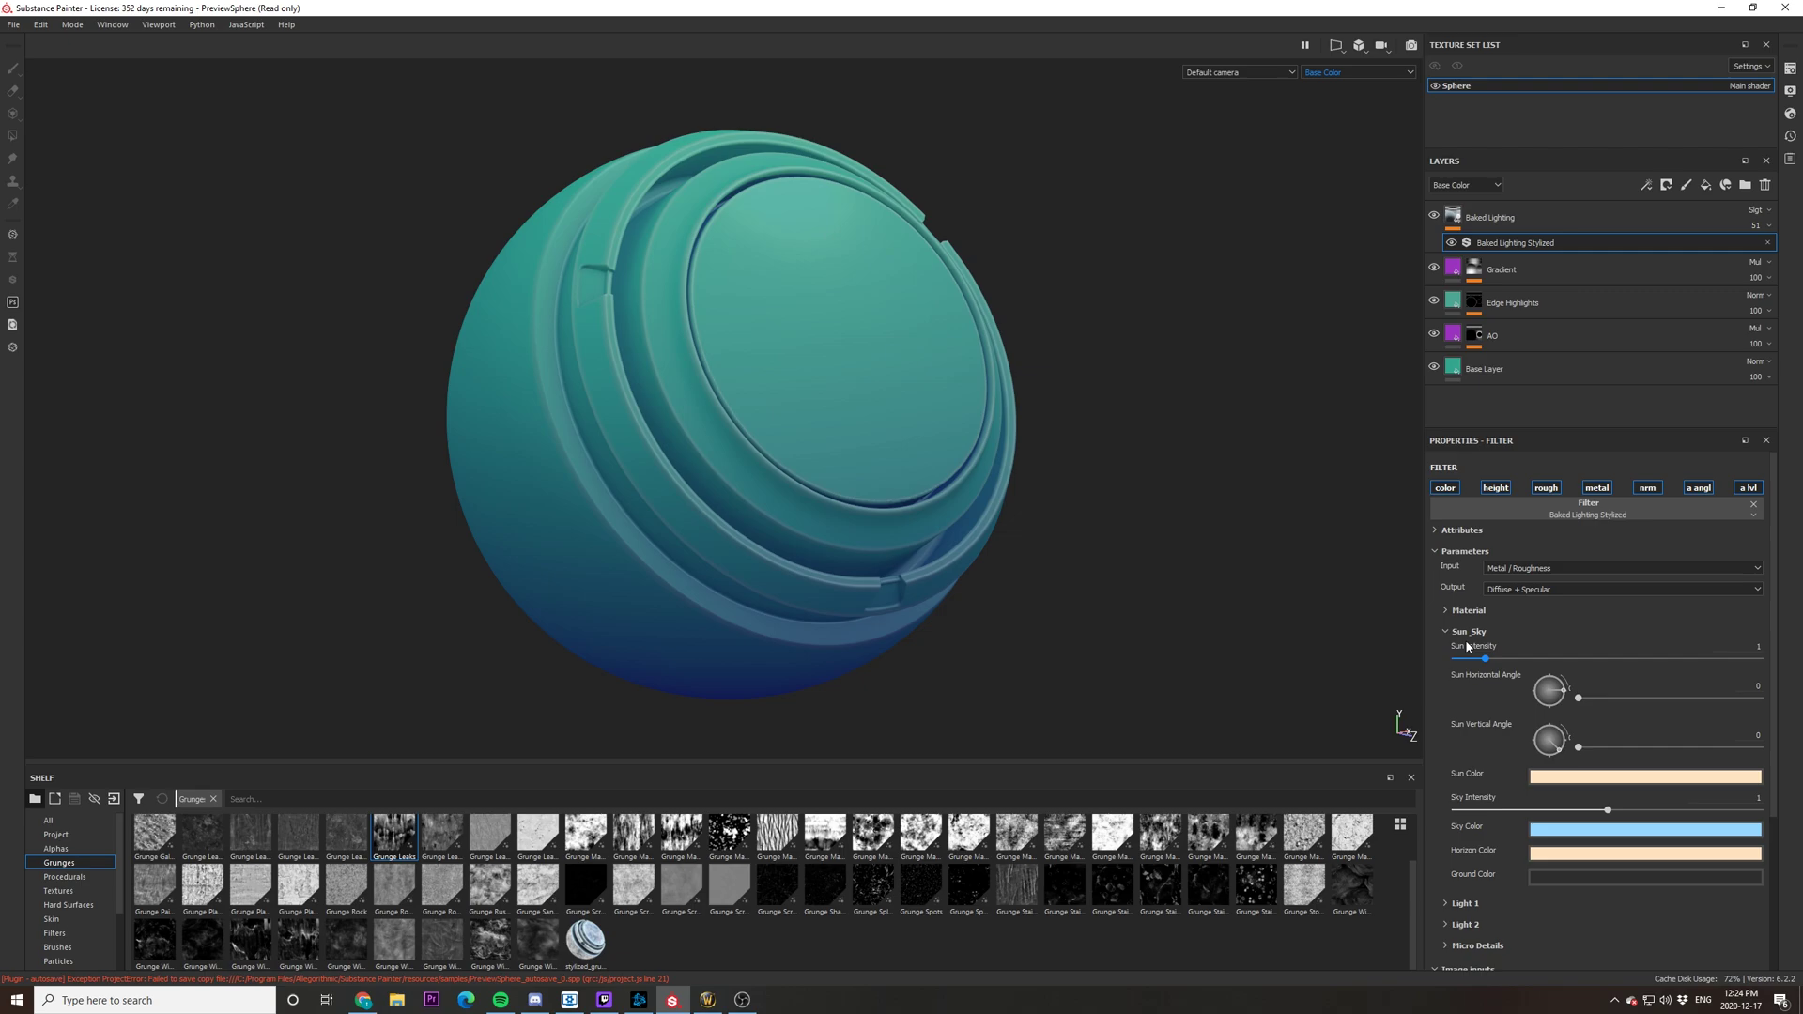
pyautogui.moveTo(1485, 658)
pyautogui.mouseDown()
pyautogui.moveTo(1587, 663)
pyautogui.moveTo(1472, 674)
pyautogui.mouseUp()
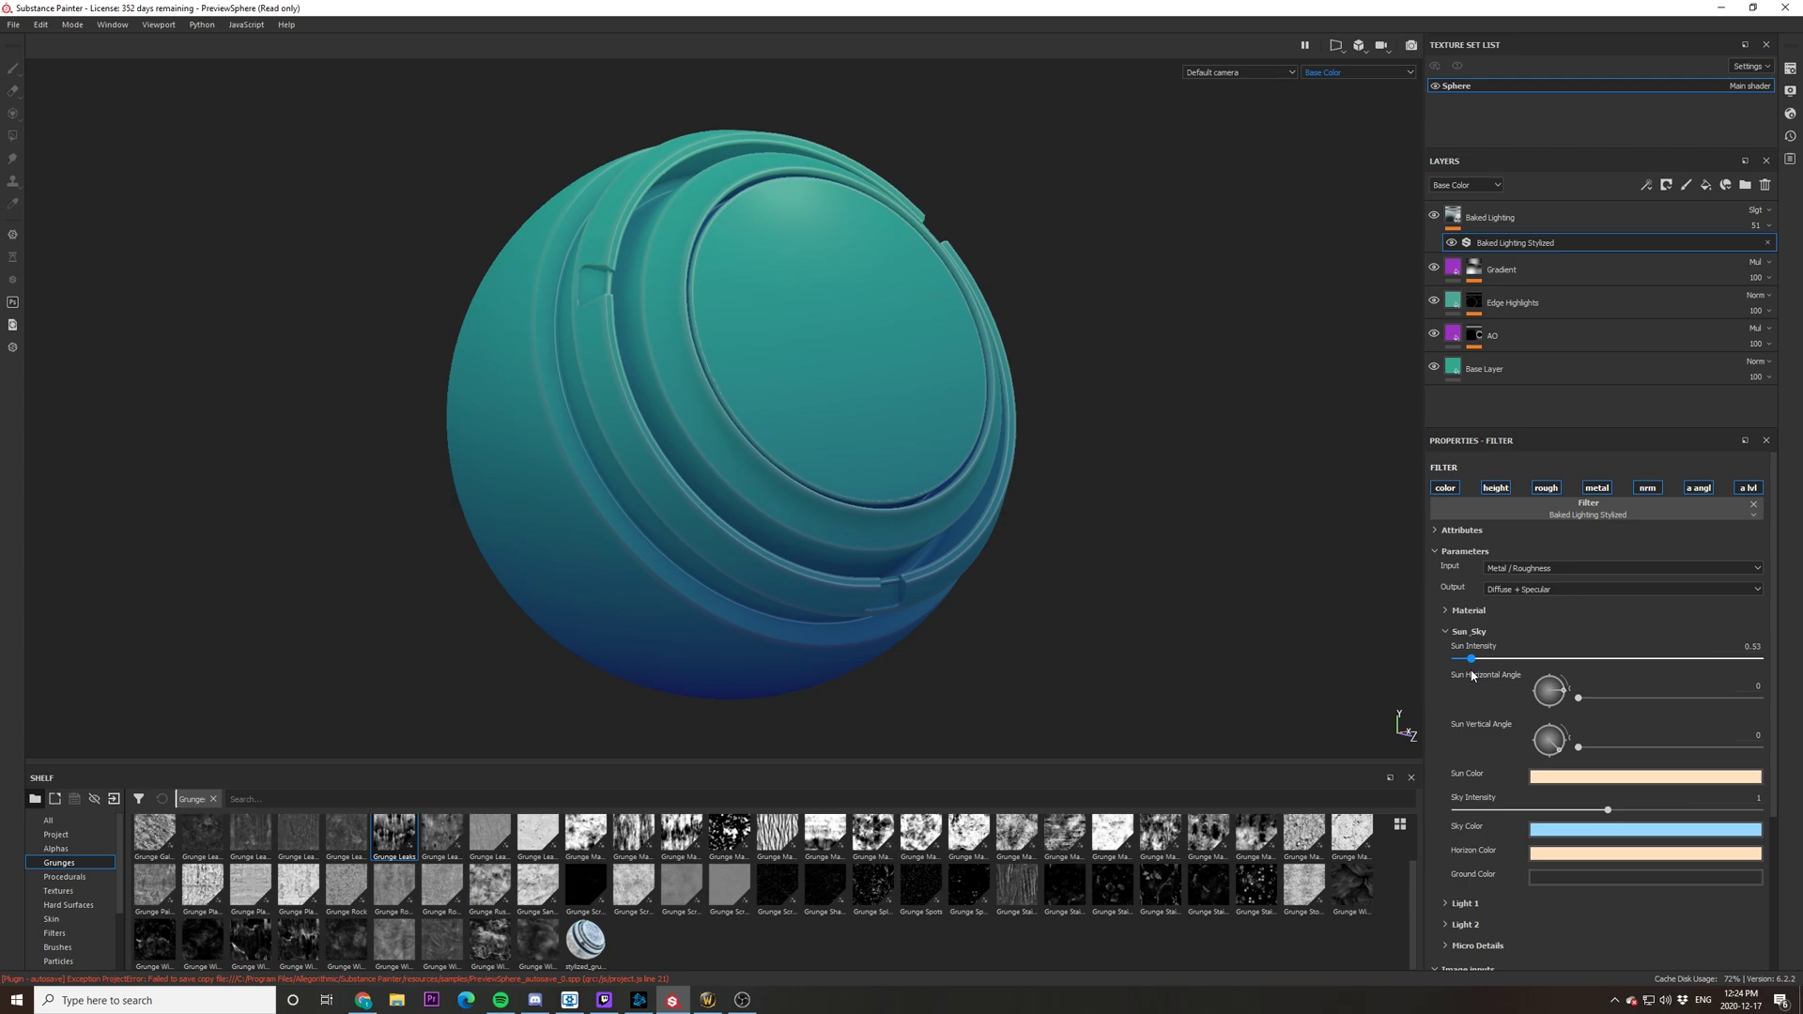
pyautogui.moveTo(1607, 810); pyautogui.dragTo(1562, 833)
pyautogui.keyDown('alt'); pyautogui.moveTo(907, 460); pyautogui.dragTo(807, 474); pyautogui.keyUp('alt')
pyautogui.scroll(3, 807, 475)
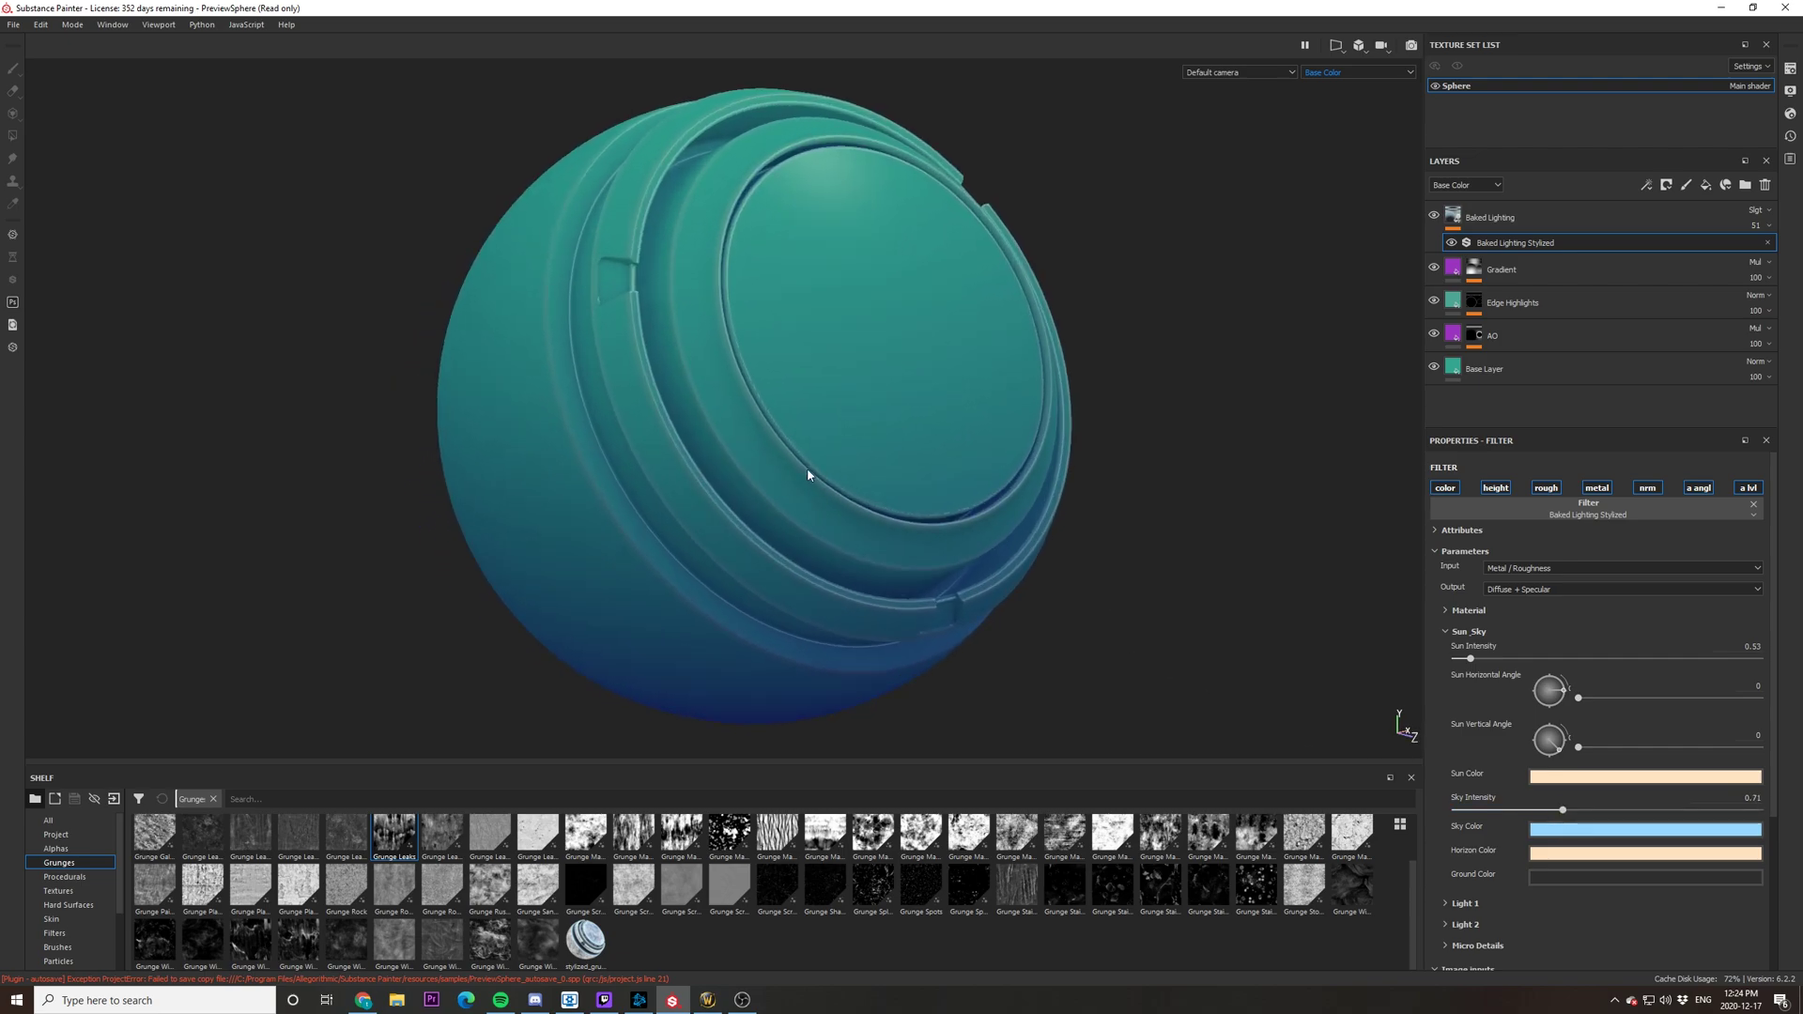
pyautogui.press('Tab')
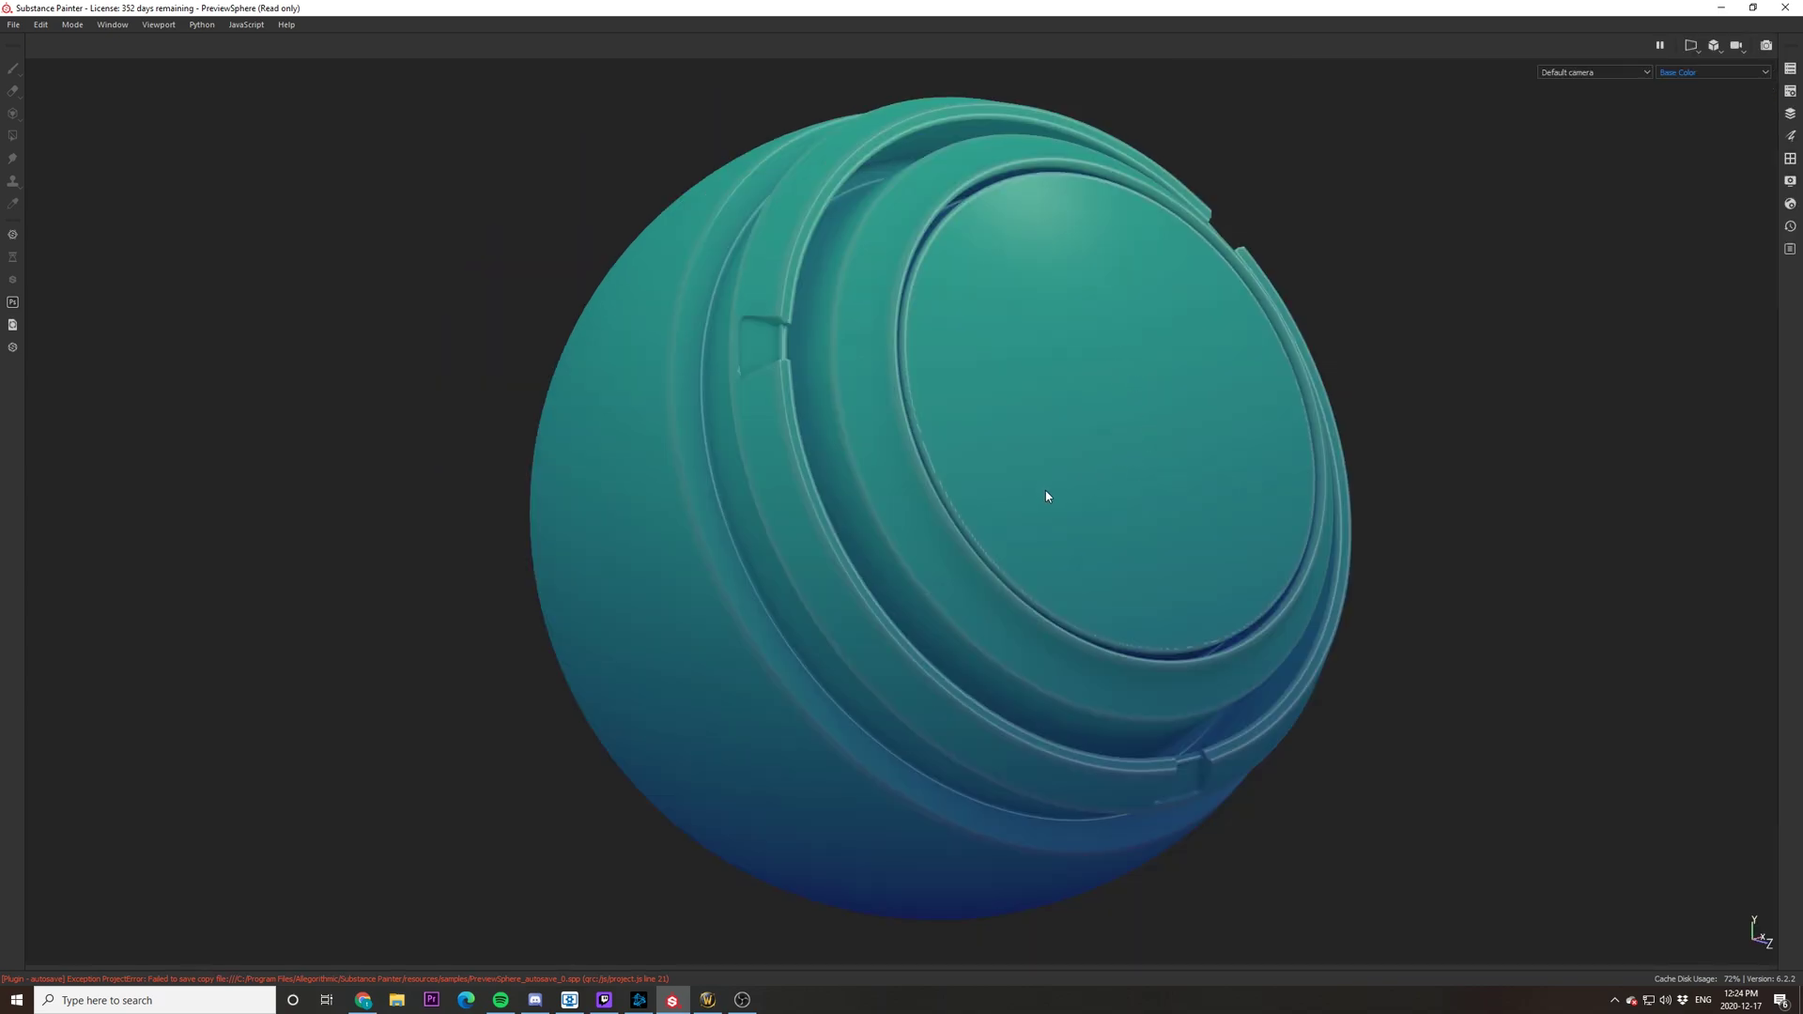
pyautogui.moveTo(1047, 496)
pyautogui.keyDown('alt'); pyautogui.mouseDown()
pyautogui.moveTo(692, 483)
pyautogui.moveTo(1051, 435)
pyautogui.moveTo(1099, 451)
pyautogui.moveTo(1135, 503)
pyautogui.moveTo(1056, 523)
pyautogui.mouseUp(); pyautogui.keyUp('alt')
pyautogui.press('Tab')
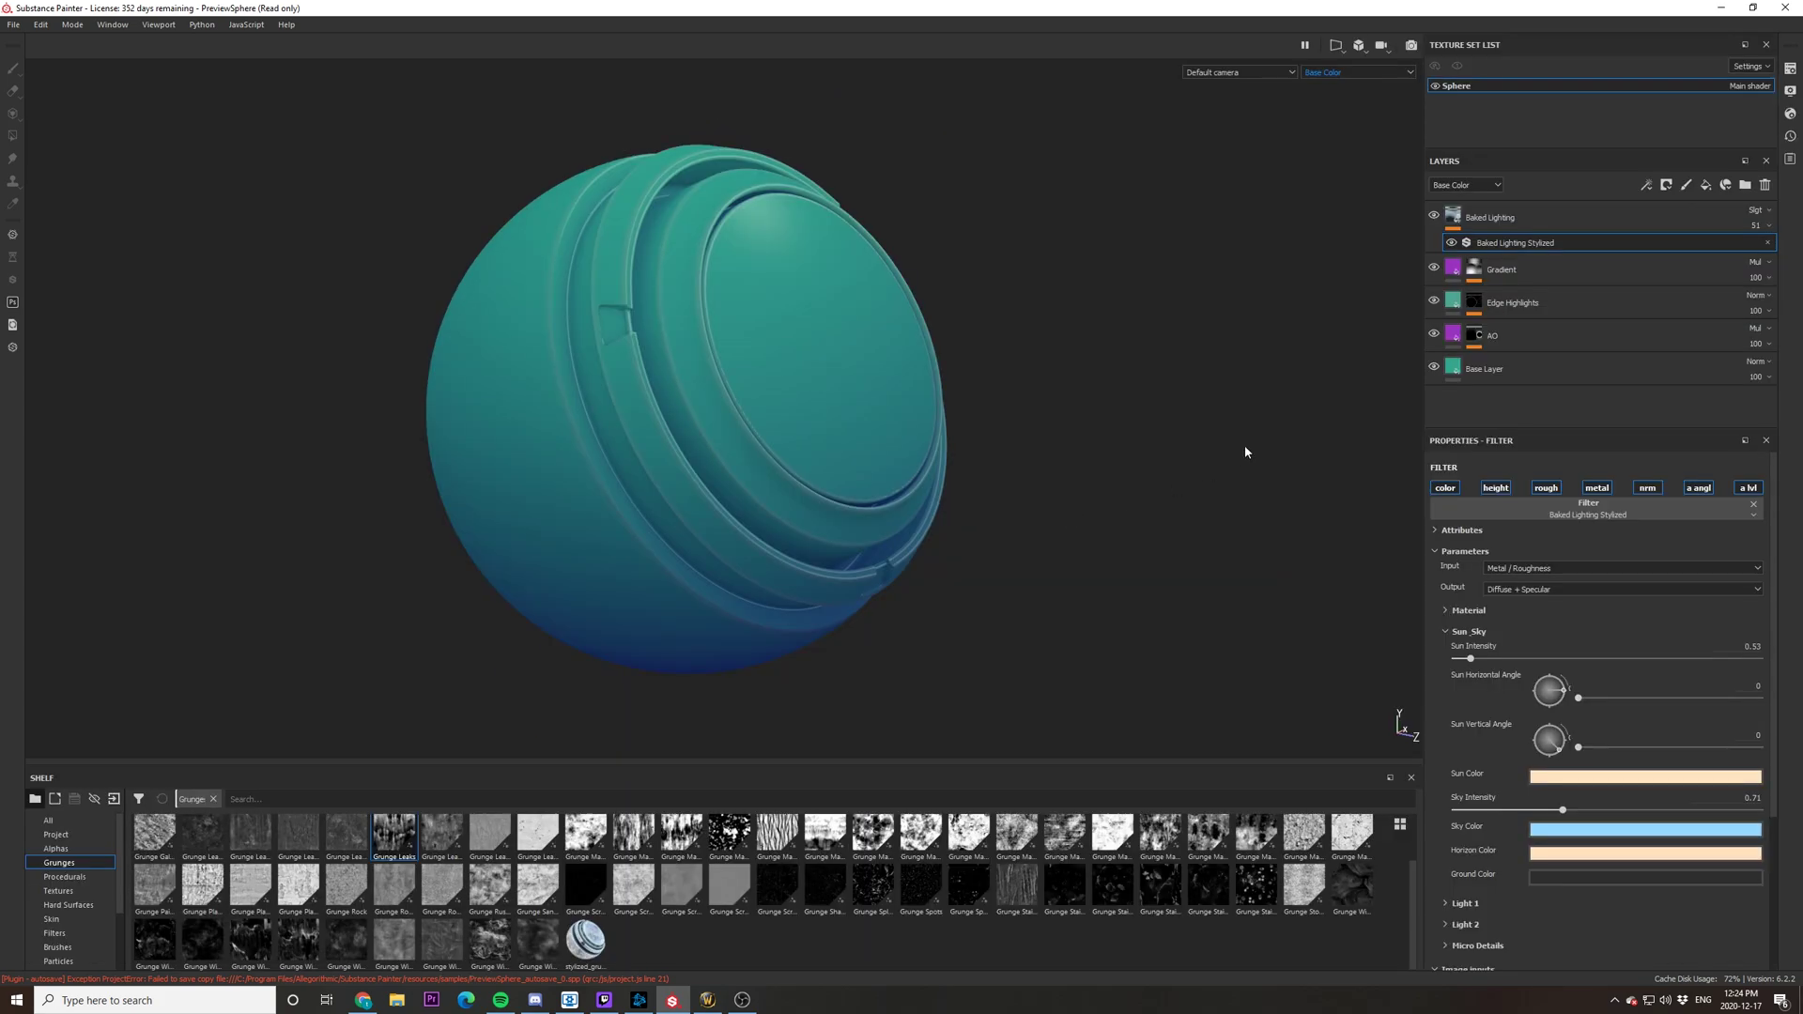
# Step: Add a folder at the top of the layer stack and name it "Stylized Base Material Stylized Station"
pyautogui.click(1744, 185)
pyautogui.doubleClick(1492, 218)
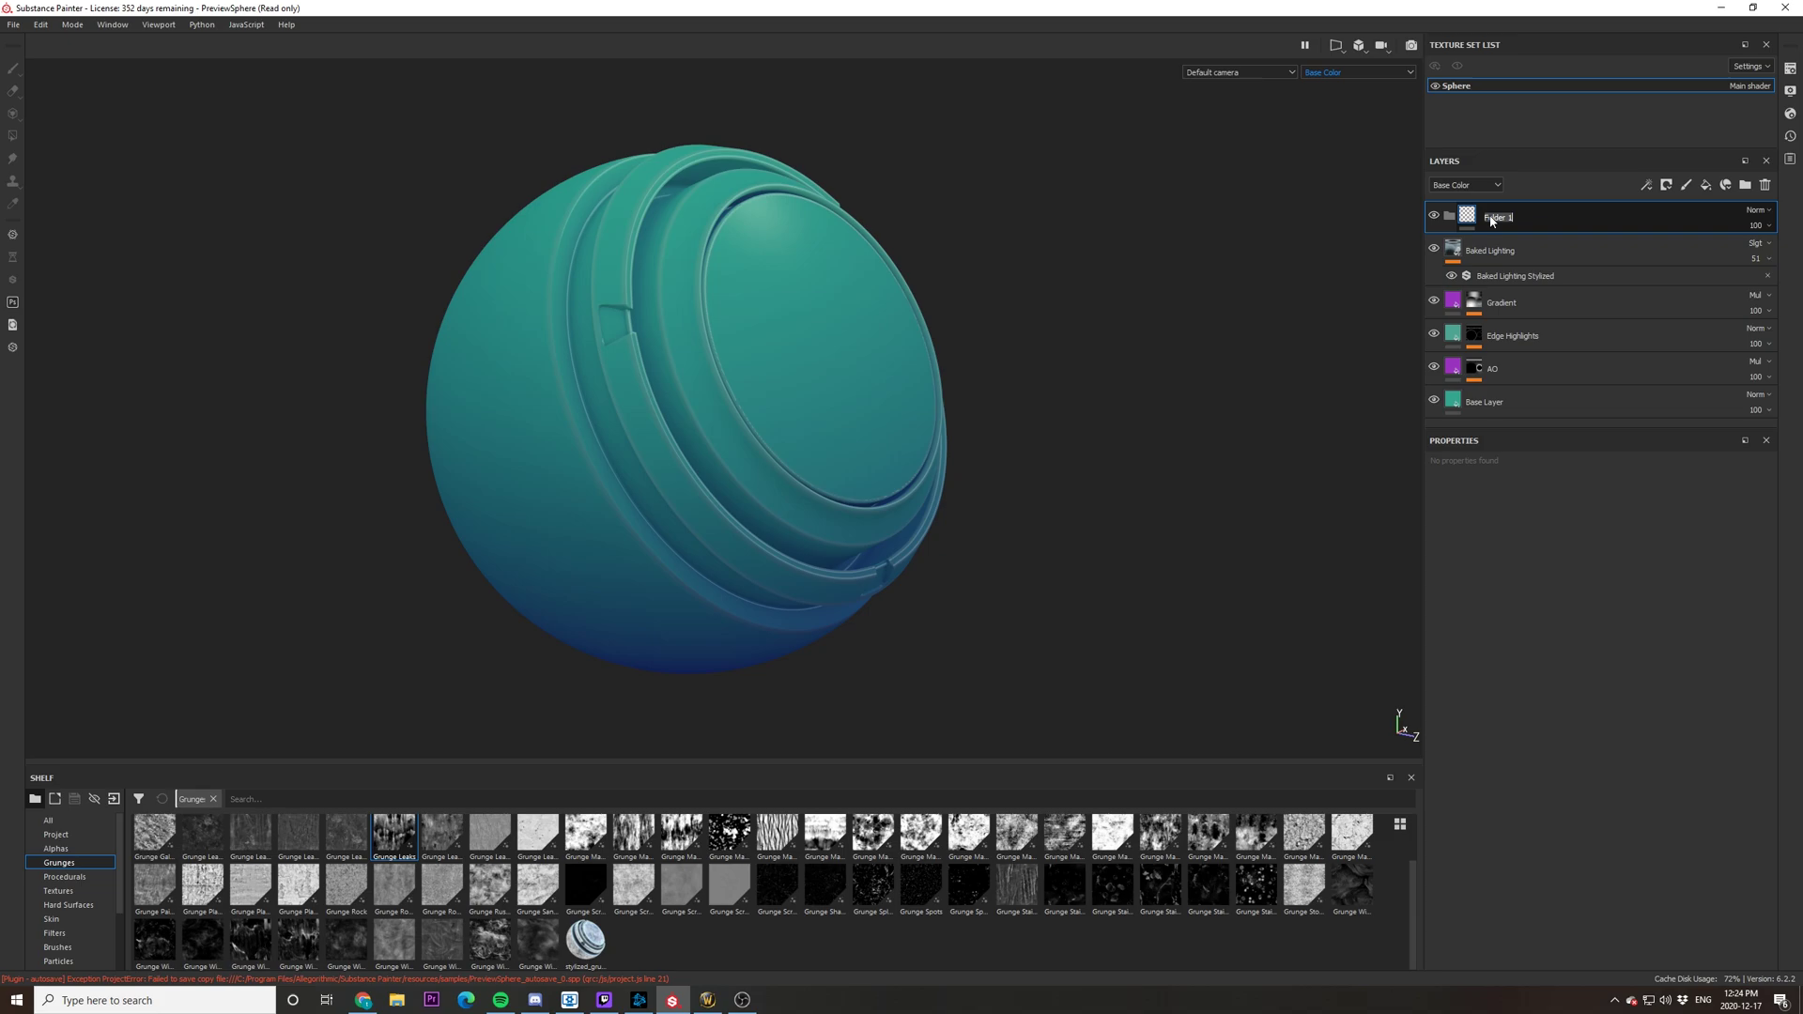
pyautogui.write('s')
pyautogui.write('on')
pyautogui.press('Return')
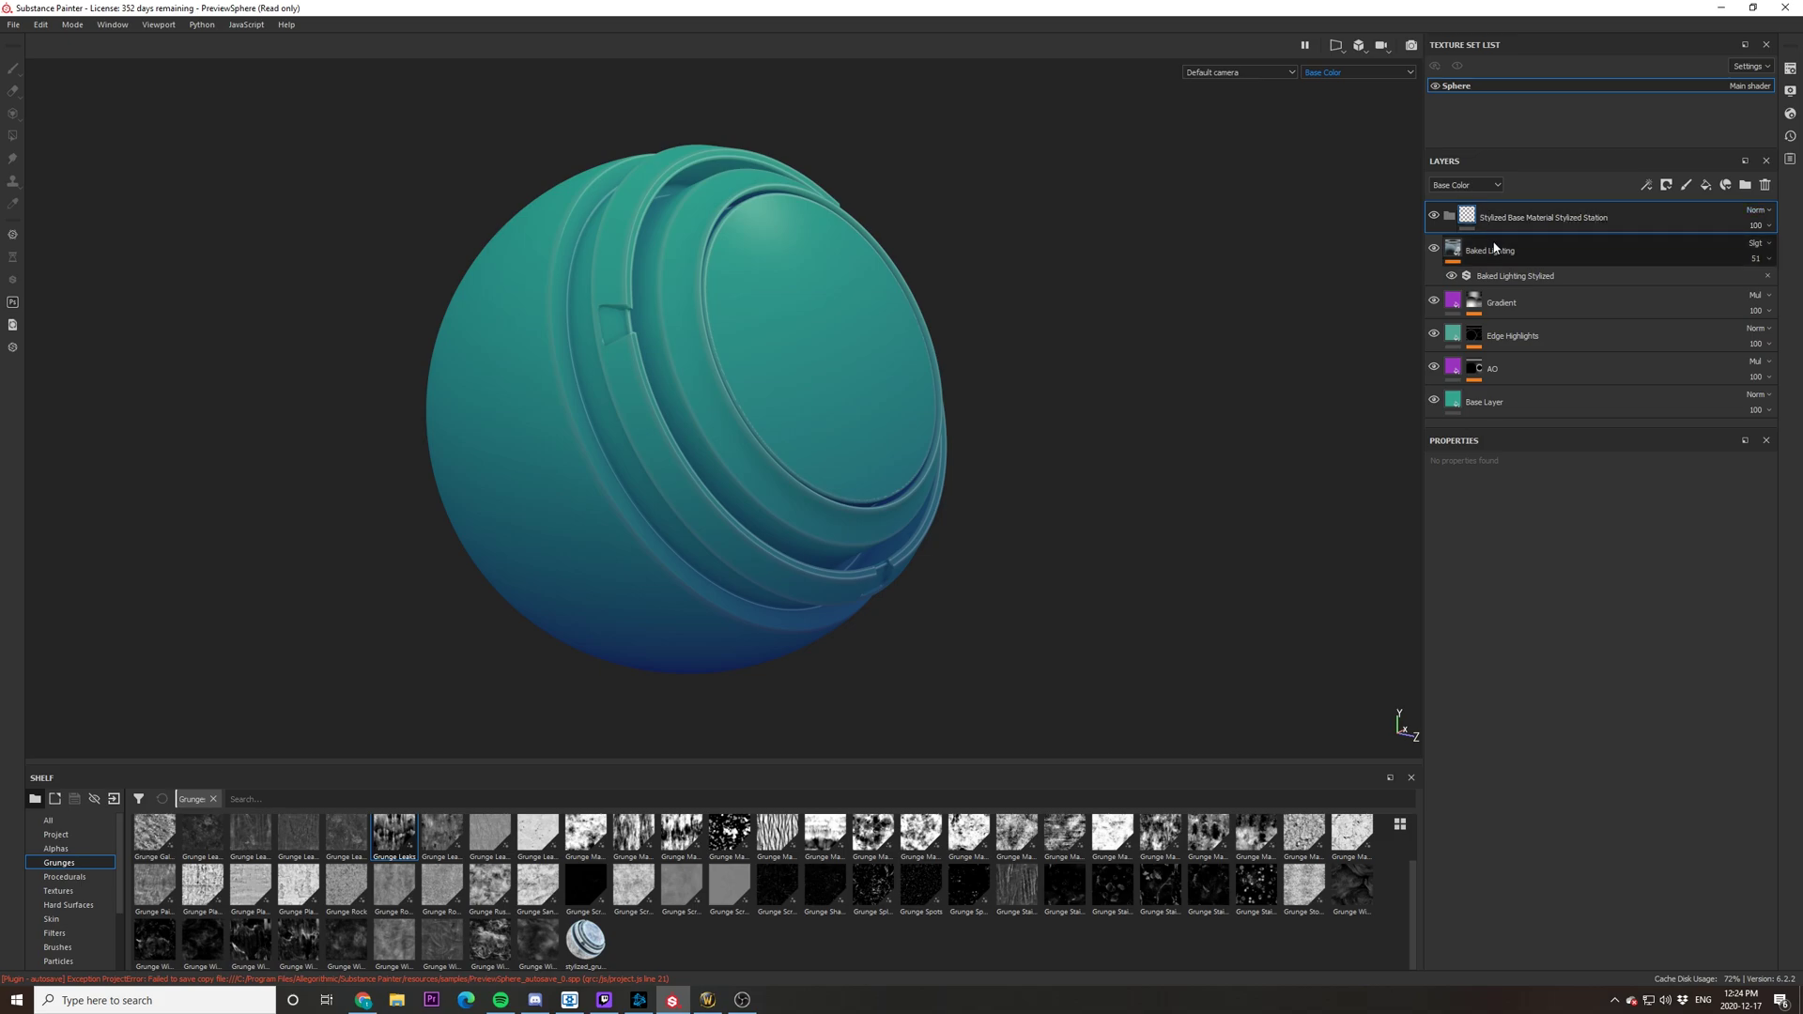
# Step: Move all layers from Baked Lighting down to Base Layer into the Stylized Base Material Stylized Station folder
pyautogui.click(1550, 252)
pyautogui.keyDown('shift'); pyautogui.click(1568, 404); pyautogui.keyUp('shift')
pyautogui.moveTo(1581, 240); pyautogui.dragTo(1586, 212)
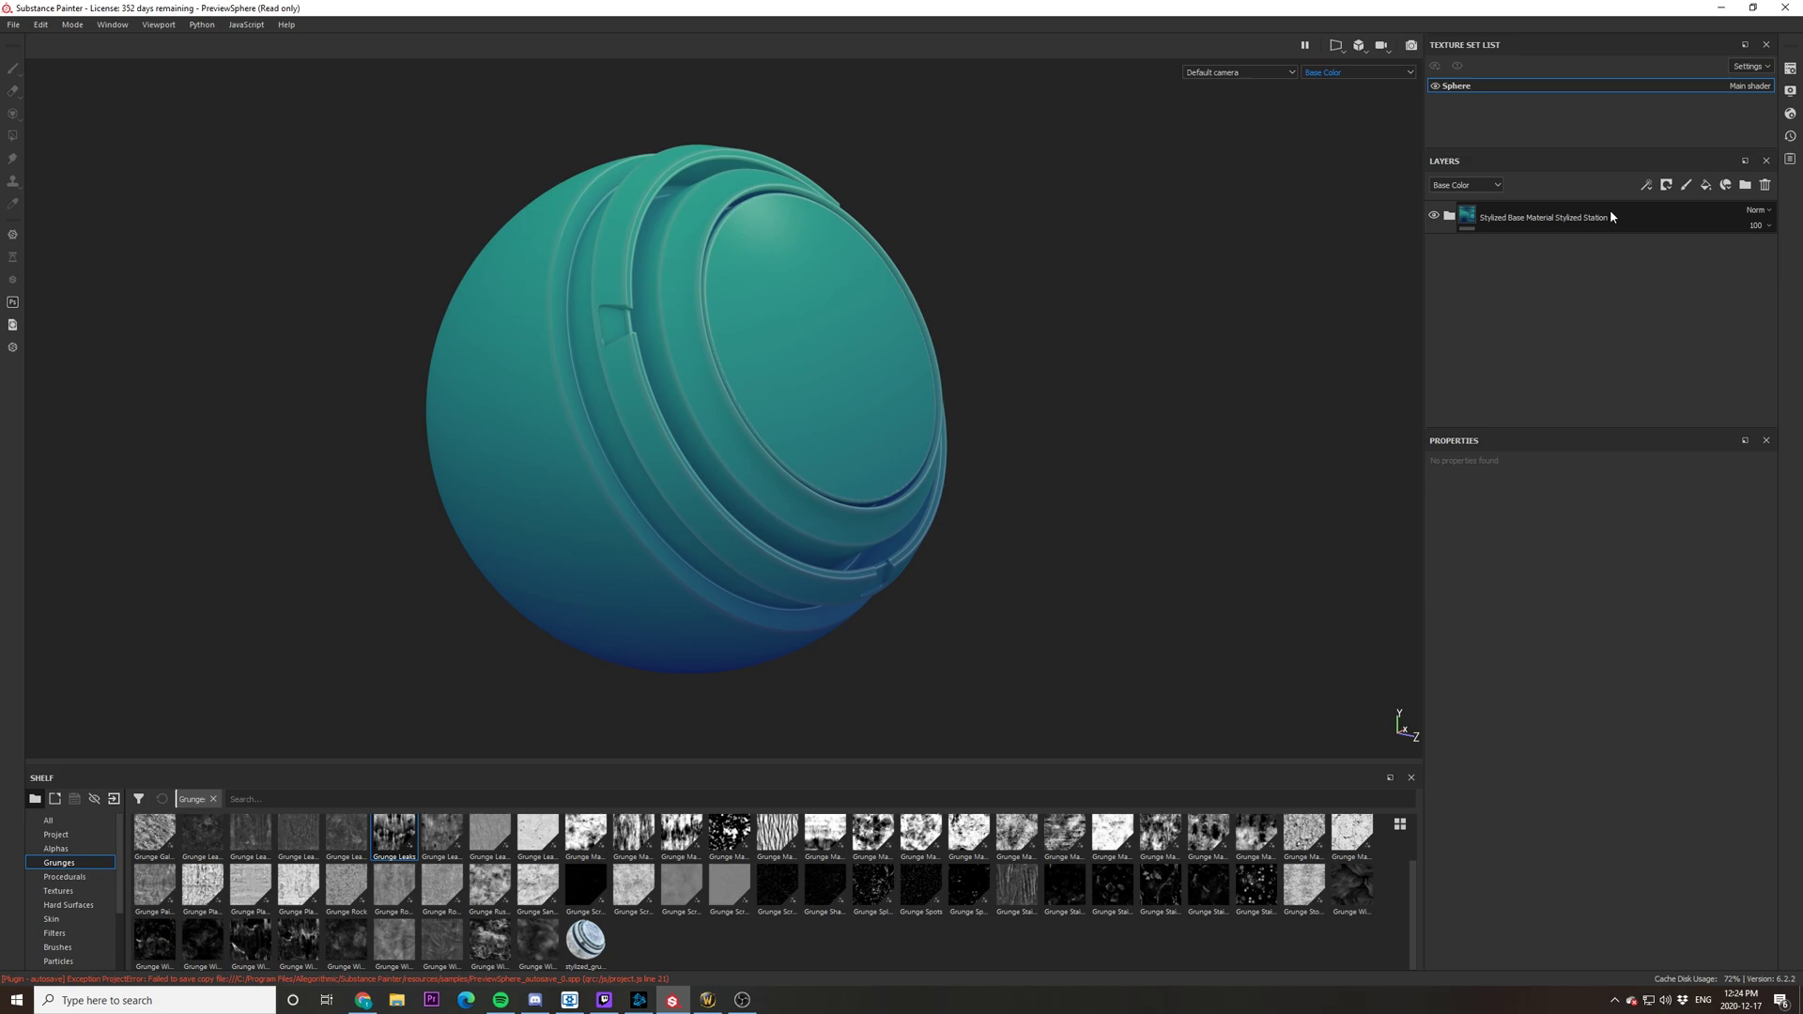
# Step: Create a smart material from the Stylized Base Material Stylized Station folder
pyautogui.rightClick(1610, 213)
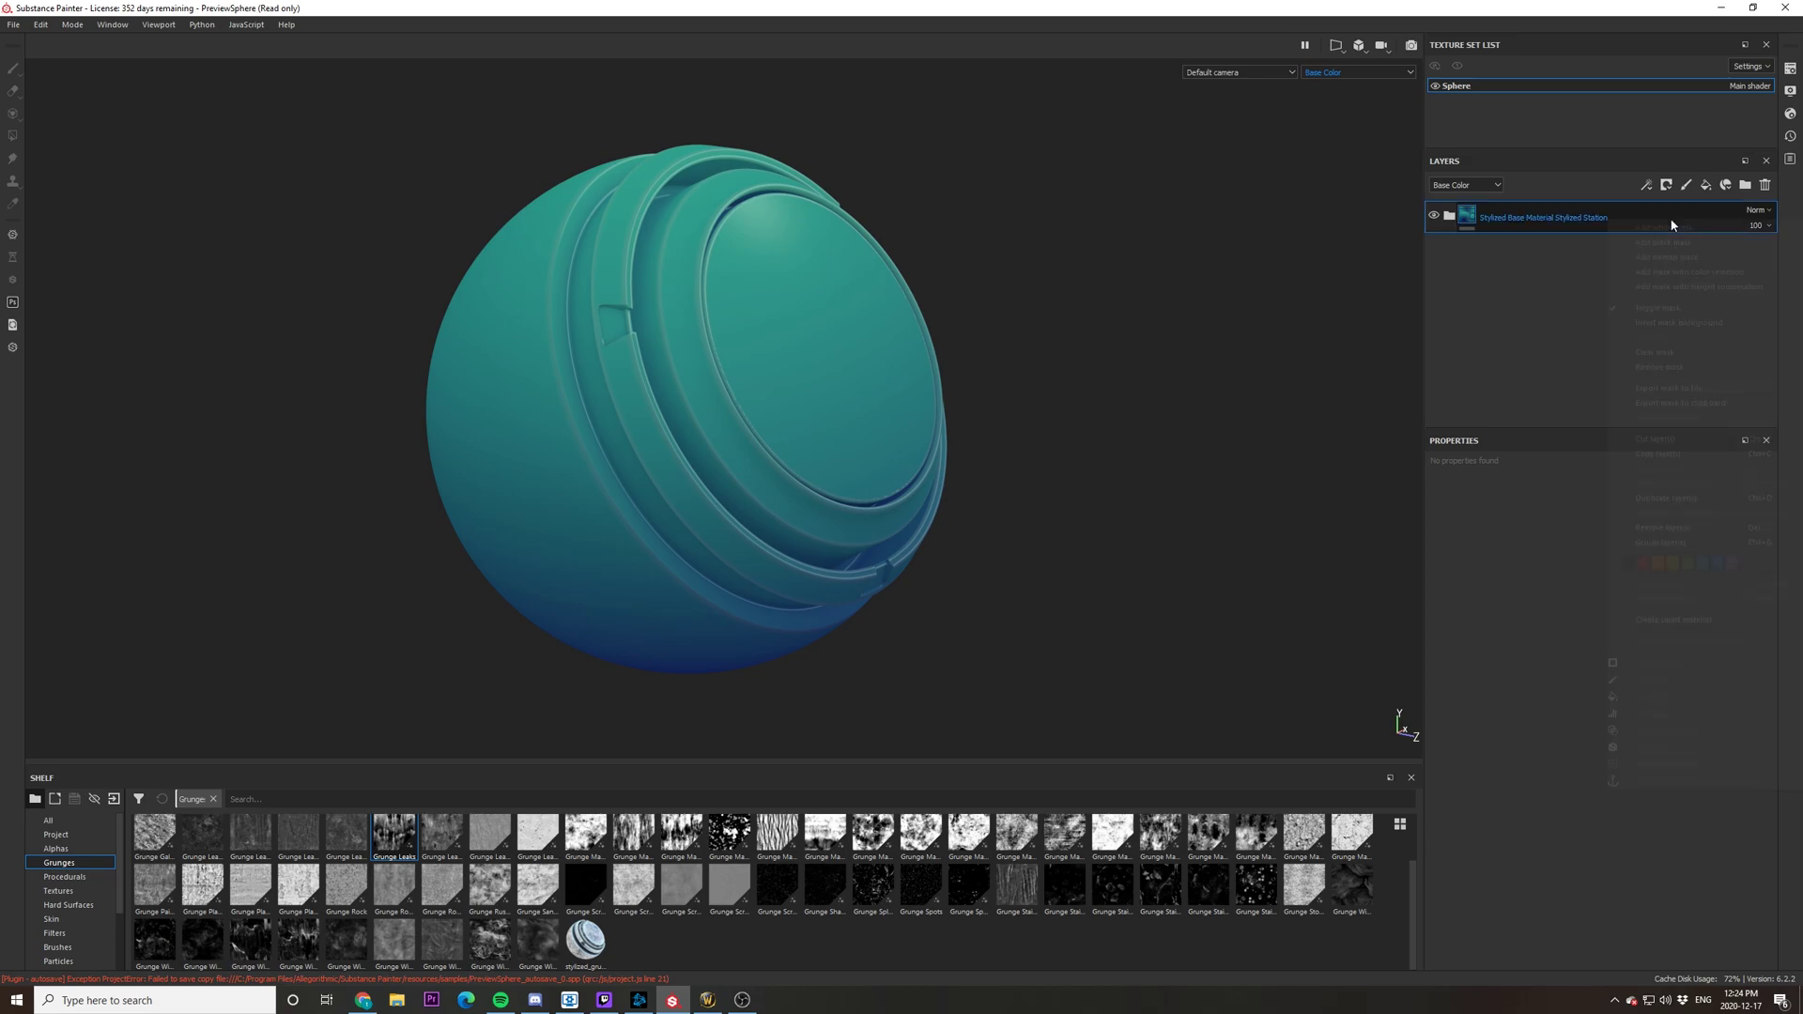
pyautogui.click(1671, 621)
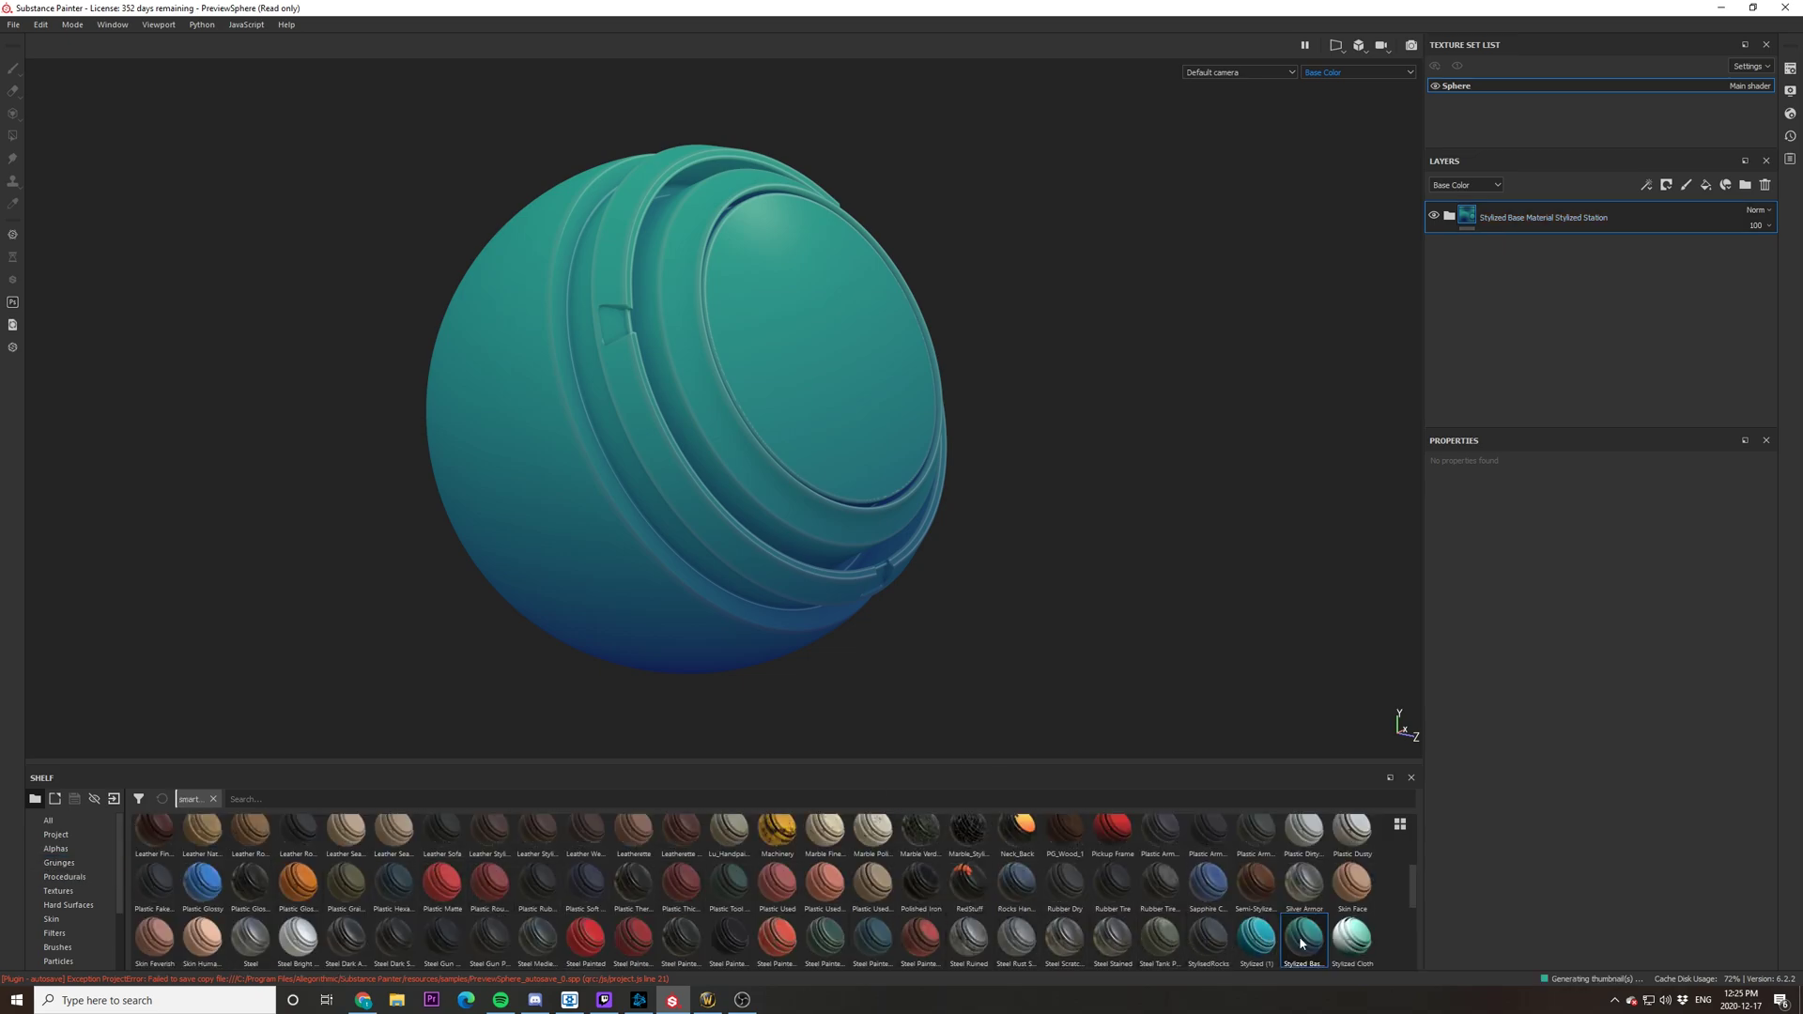
pyautogui.moveTo(1300, 944)
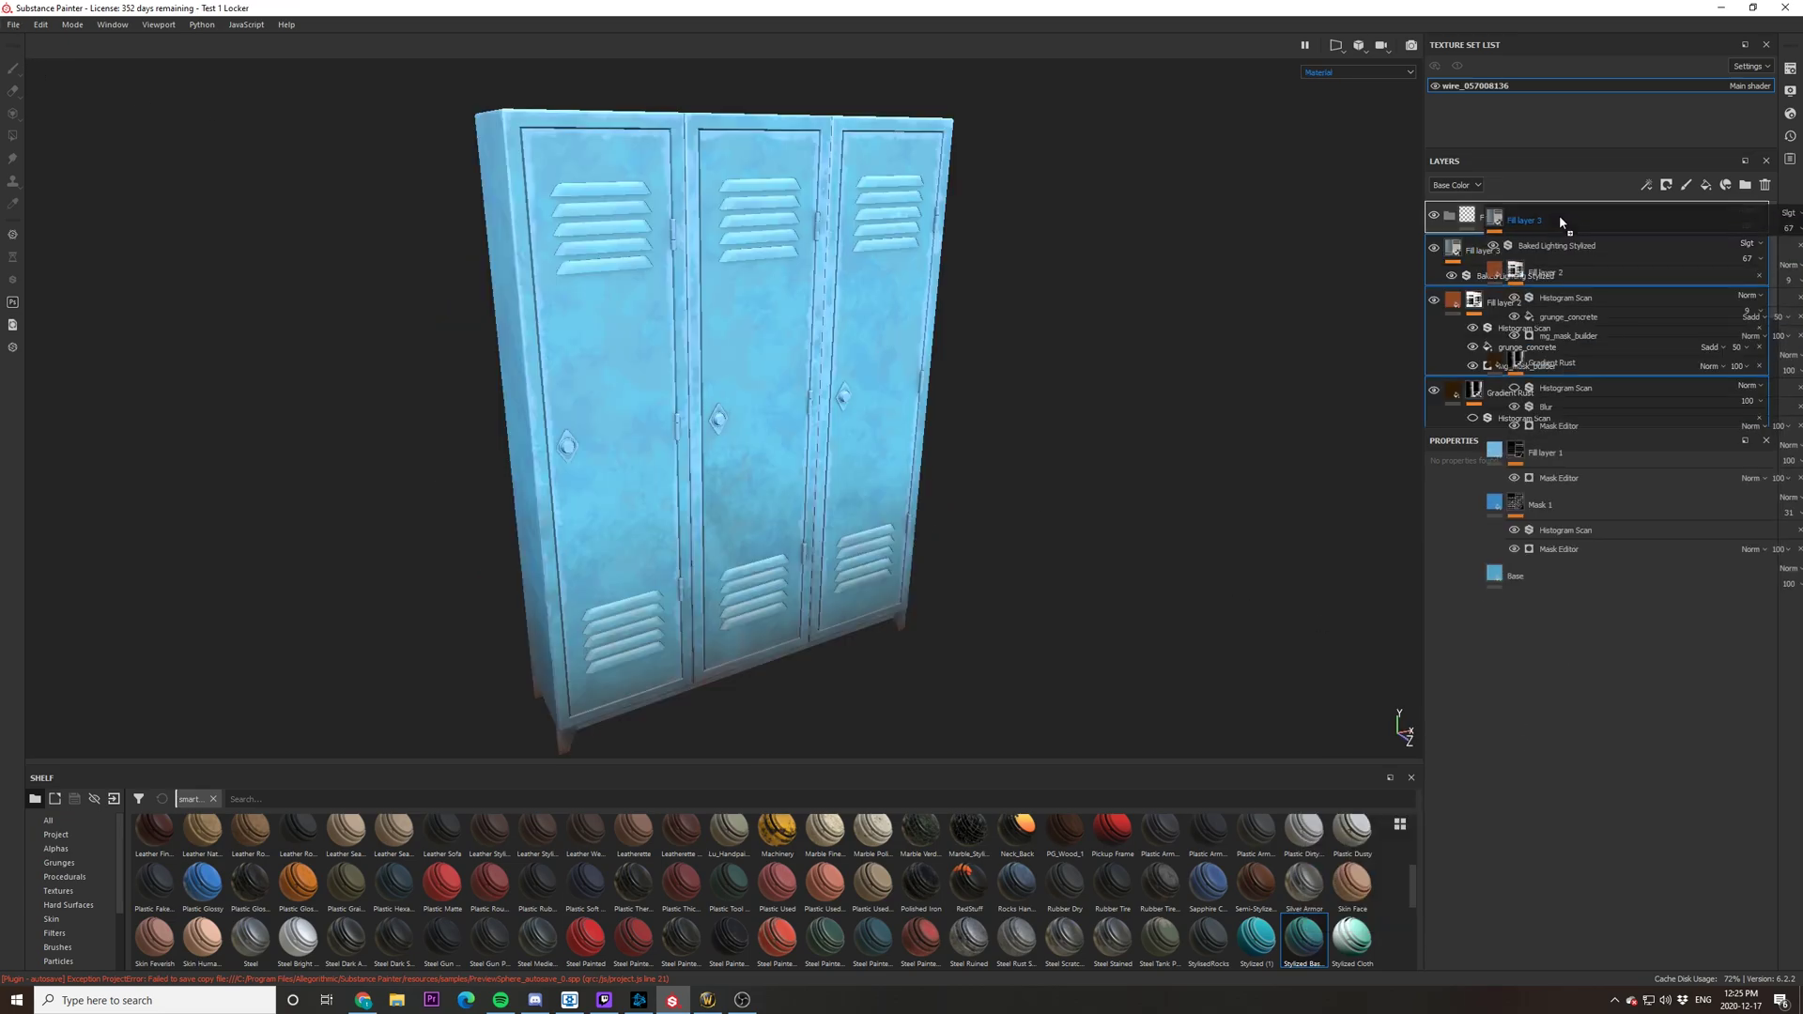
# Step: Hide and collapse the locker's Folder 1, and add the Stylized Base Material Stylized Station smart material above it
pyautogui.click(1434, 217)
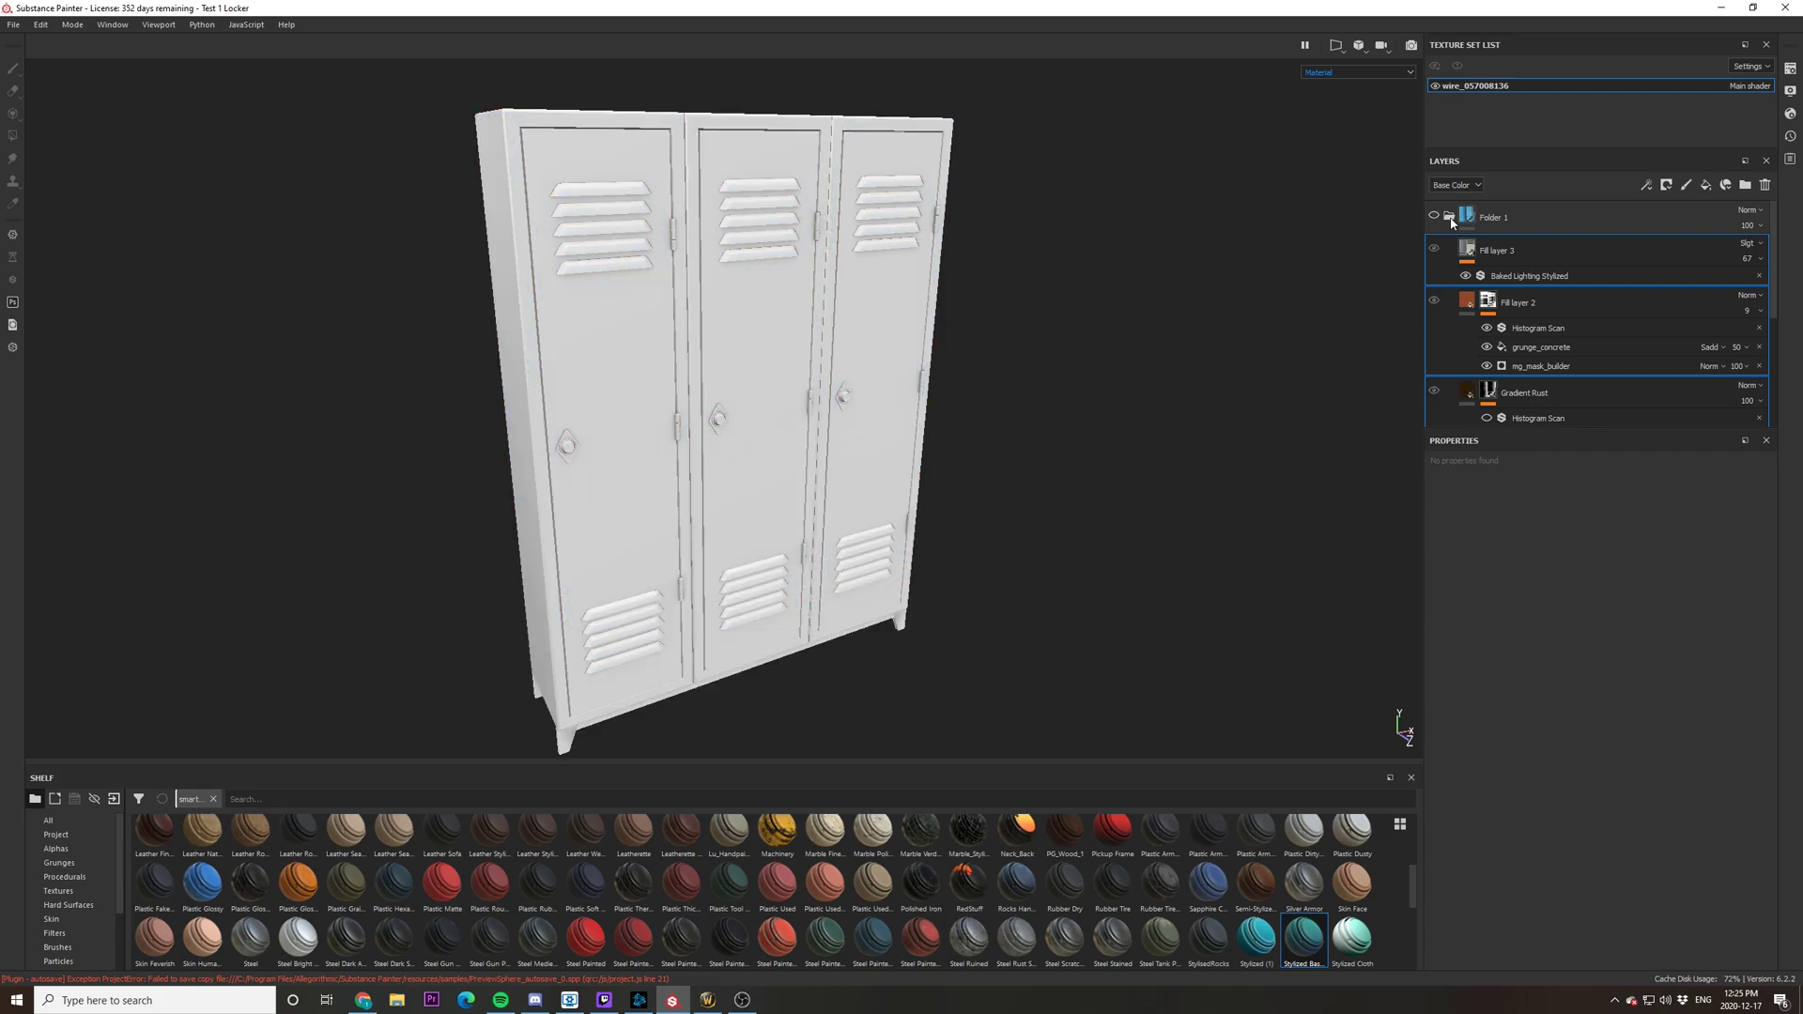
pyautogui.click(1450, 218)
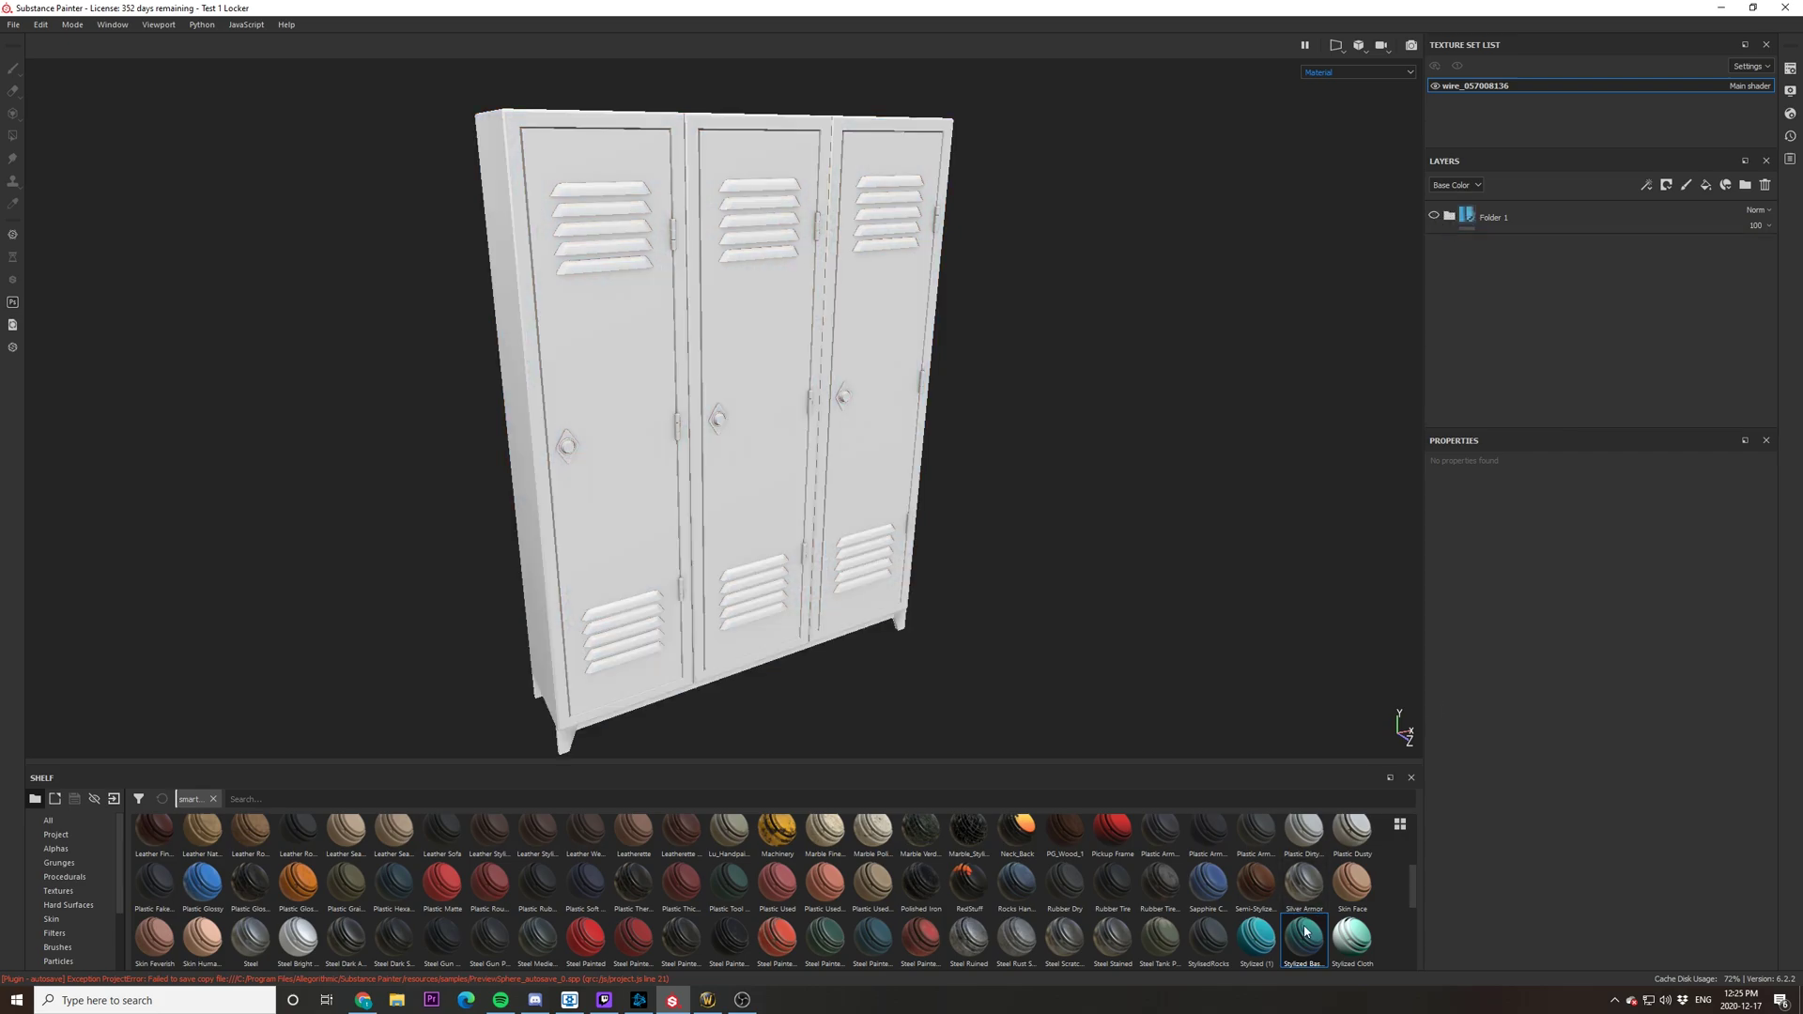
pyautogui.moveTo(1304, 932); pyautogui.dragTo(1510, 207)
# Step: Display only the Base Color channel on the locker and look at it from a higher angle
pyautogui.click(1333, 72)
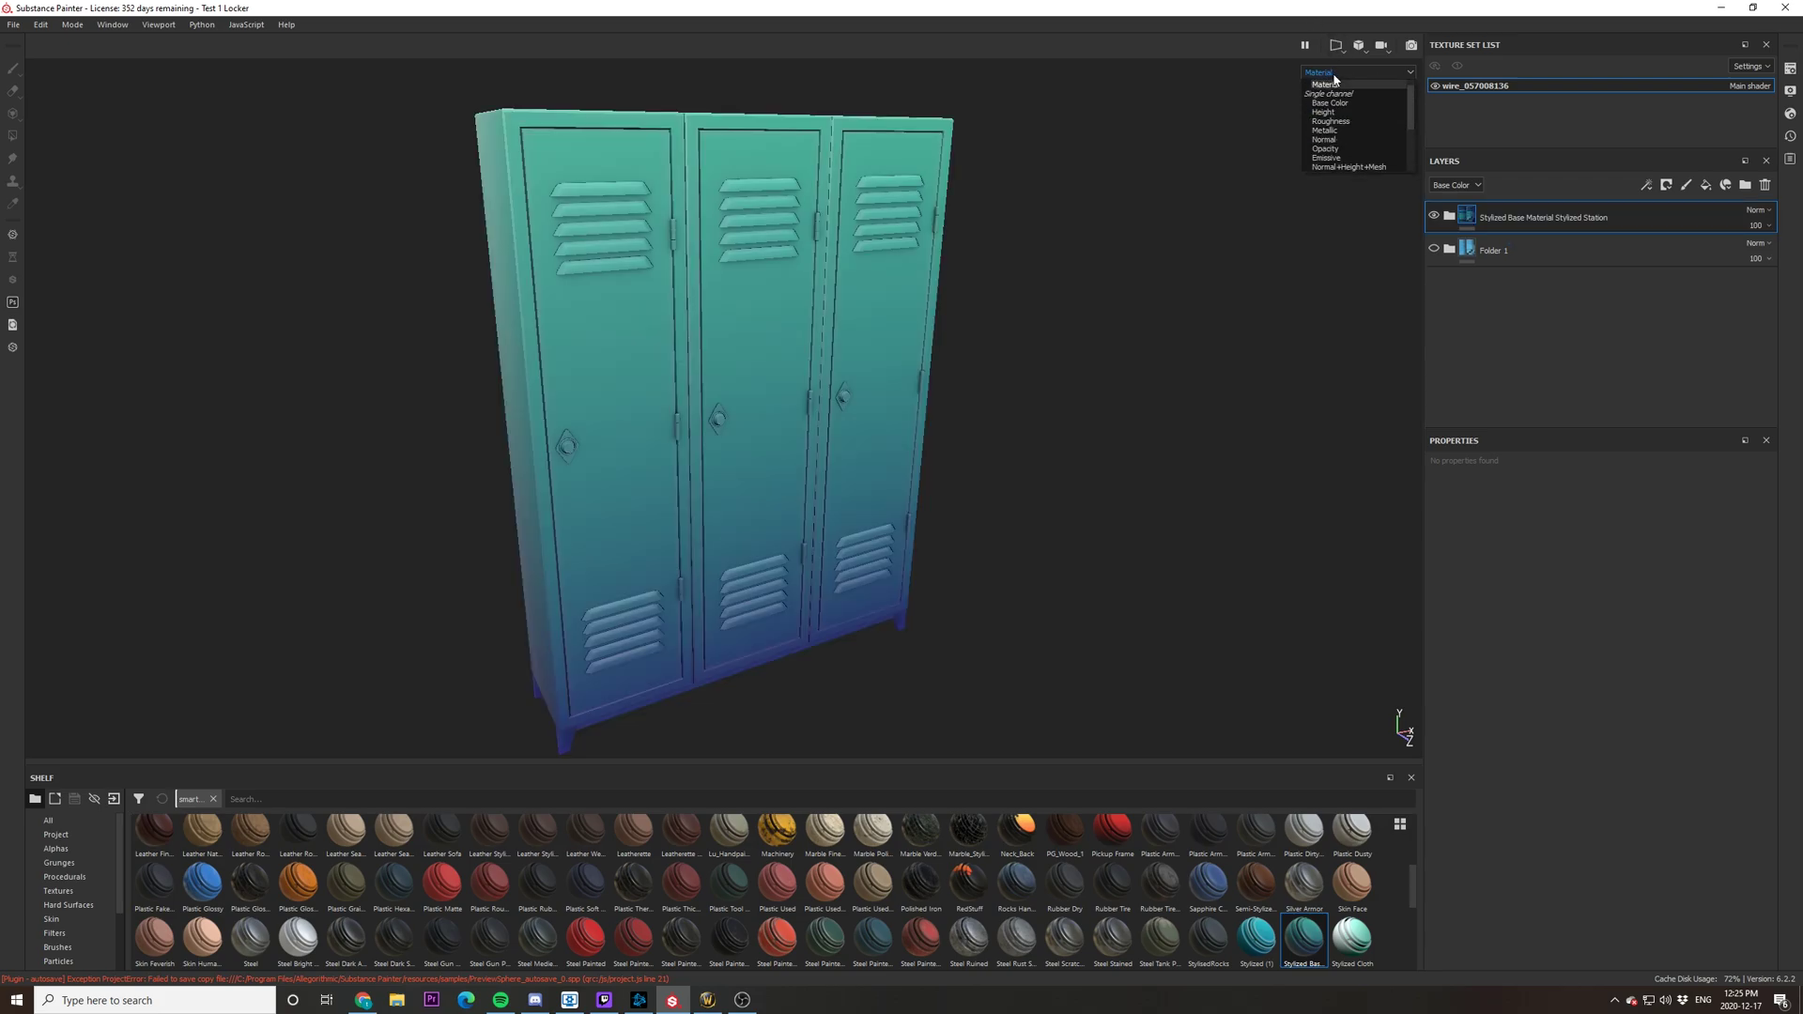
pyautogui.click(1330, 102)
pyautogui.keyDown('alt'); pyautogui.moveTo(1062, 282); pyautogui.dragTo(994, 390); pyautogui.keyUp('alt')
pyautogui.keyDown('alt'); pyautogui.moveTo(929, 437); pyautogui.dragTo(942, 477, button='middle'); pyautogui.keyUp('alt')
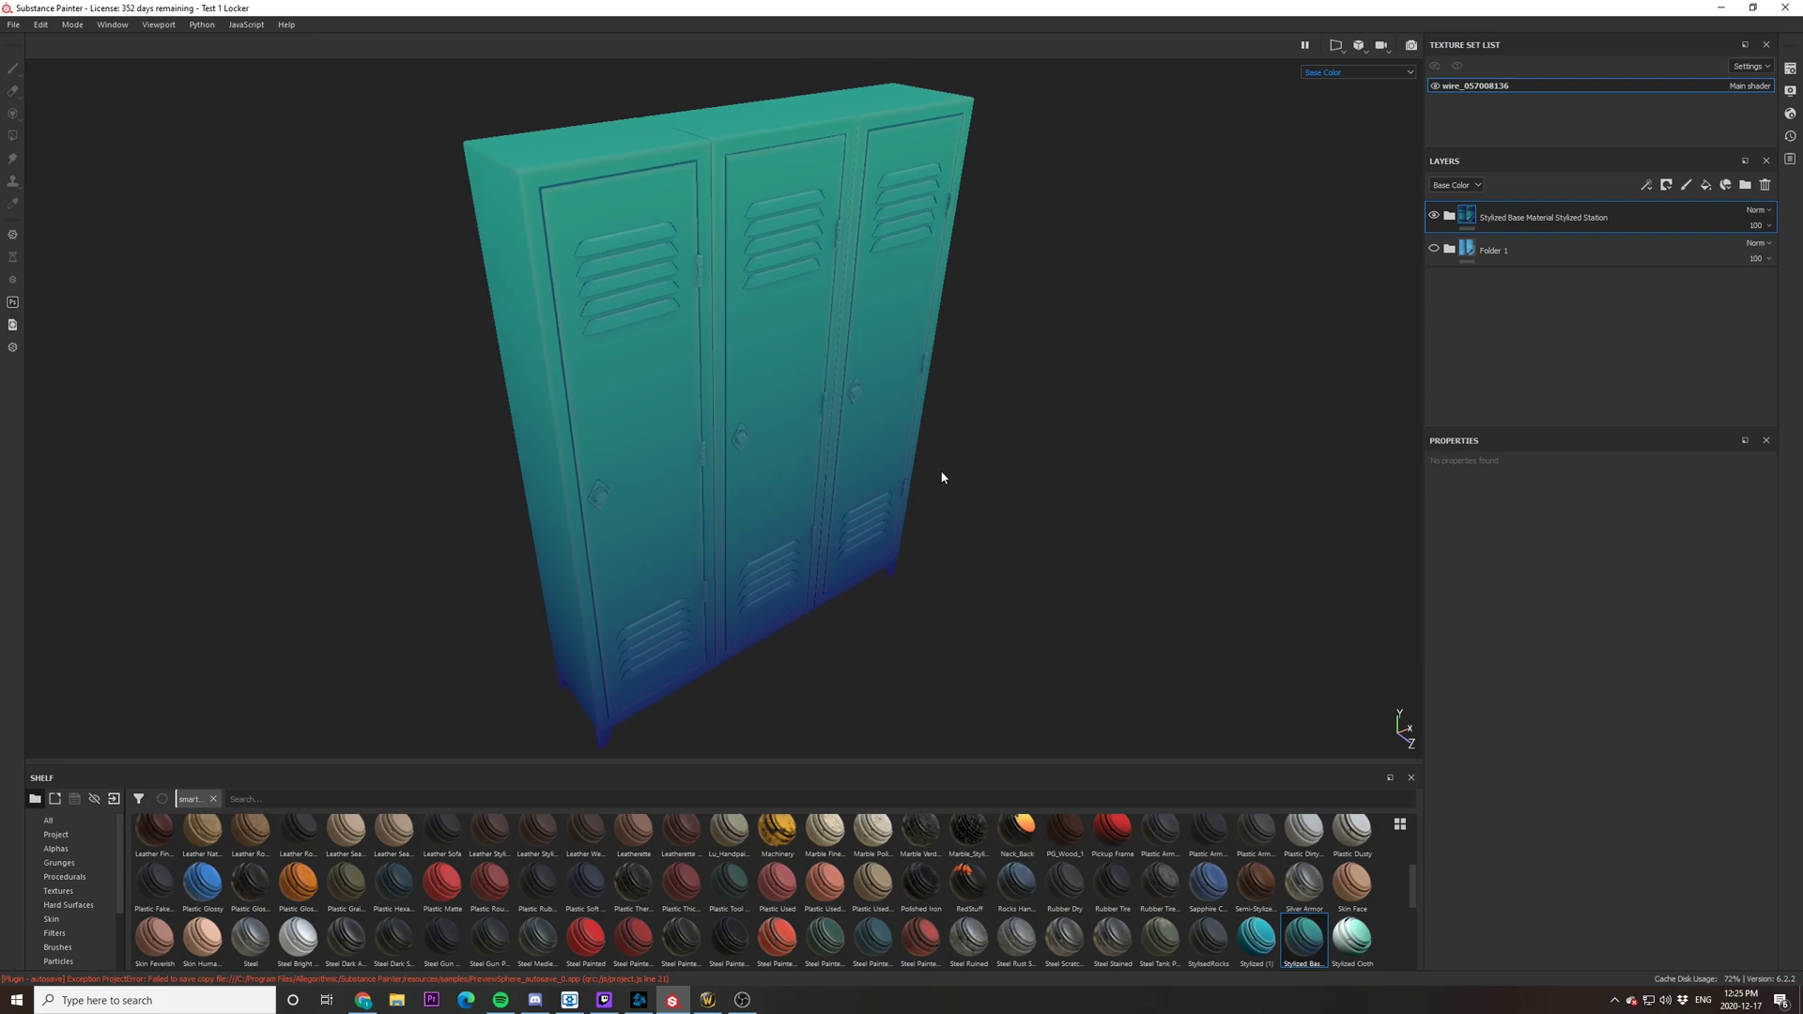
# Step: Expand the smart material folder and compare the locker with its Baked Lighting layer hidden and shown
pyautogui.click(1447, 221)
pyautogui.click(1434, 250)
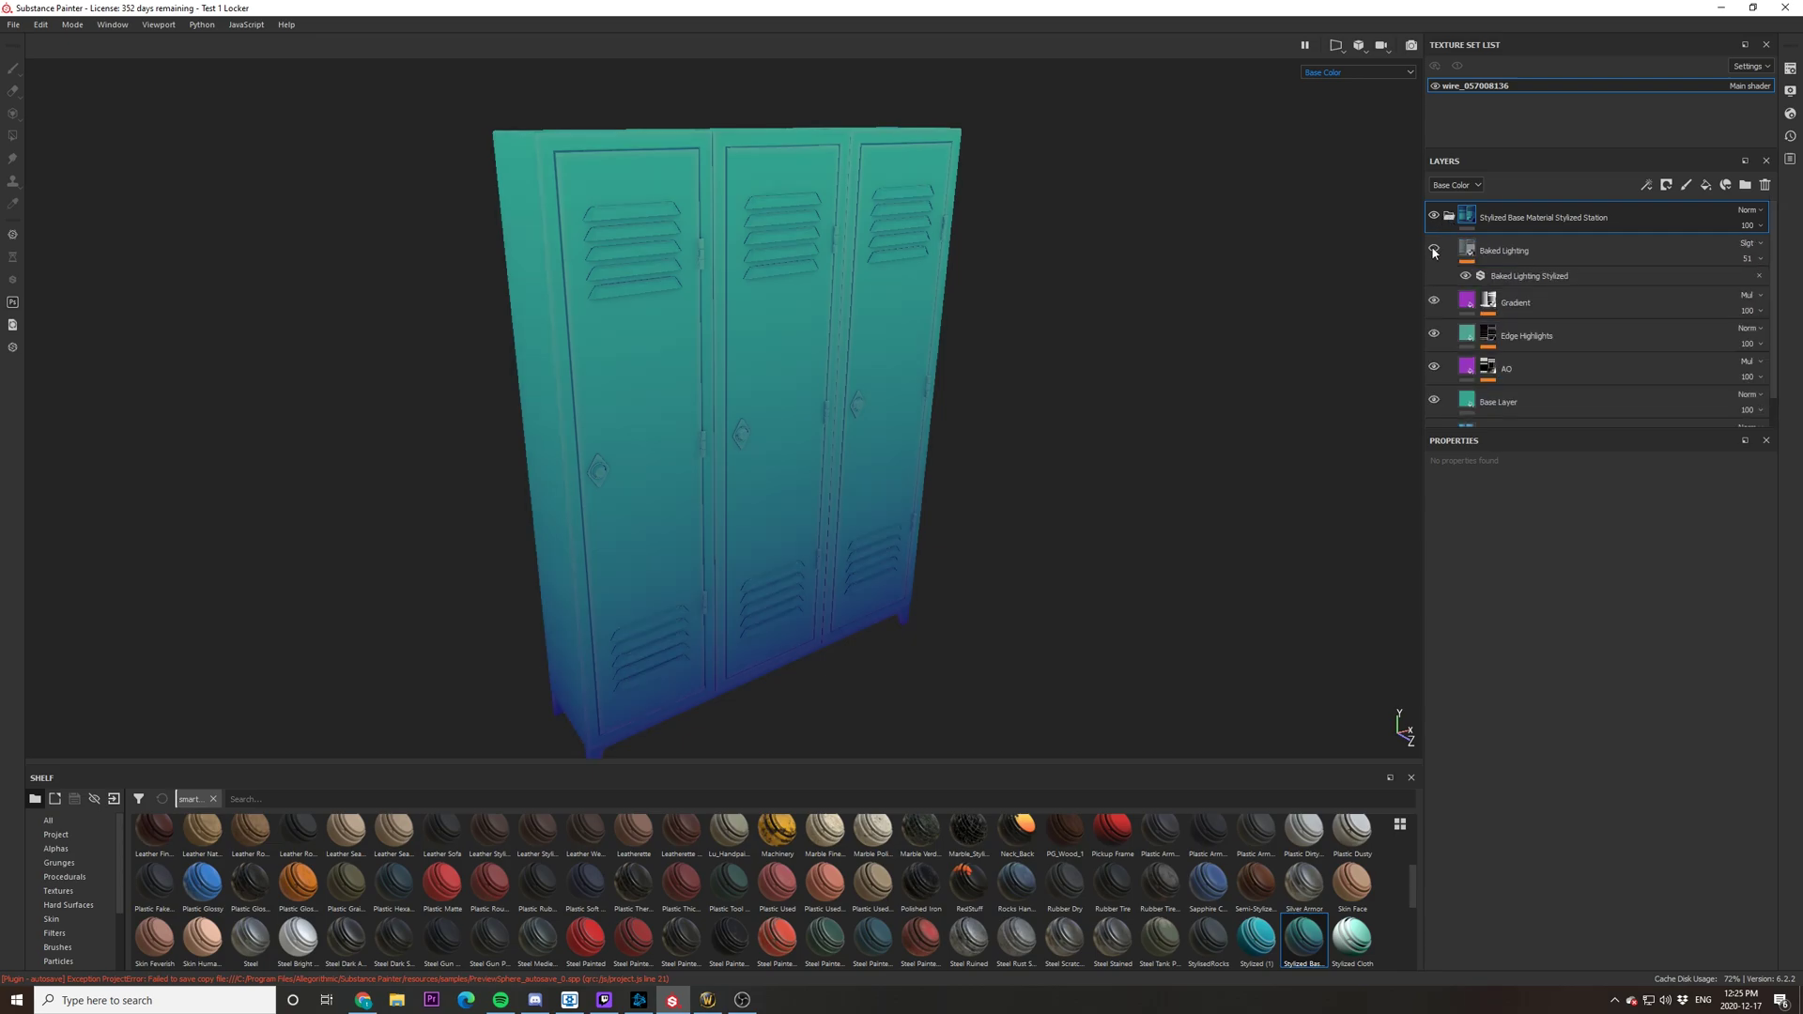
pyautogui.click(1434, 250)
pyautogui.moveTo(1086, 341)
pyautogui.keyDown('alt'); pyautogui.mouseDown()
pyautogui.moveTo(1111, 407)
pyautogui.moveTo(1180, 363)
pyautogui.moveTo(986, 313)
pyautogui.moveTo(599, 295)
pyautogui.moveTo(917, 347)
pyautogui.mouseUp(); pyautogui.keyUp('alt')
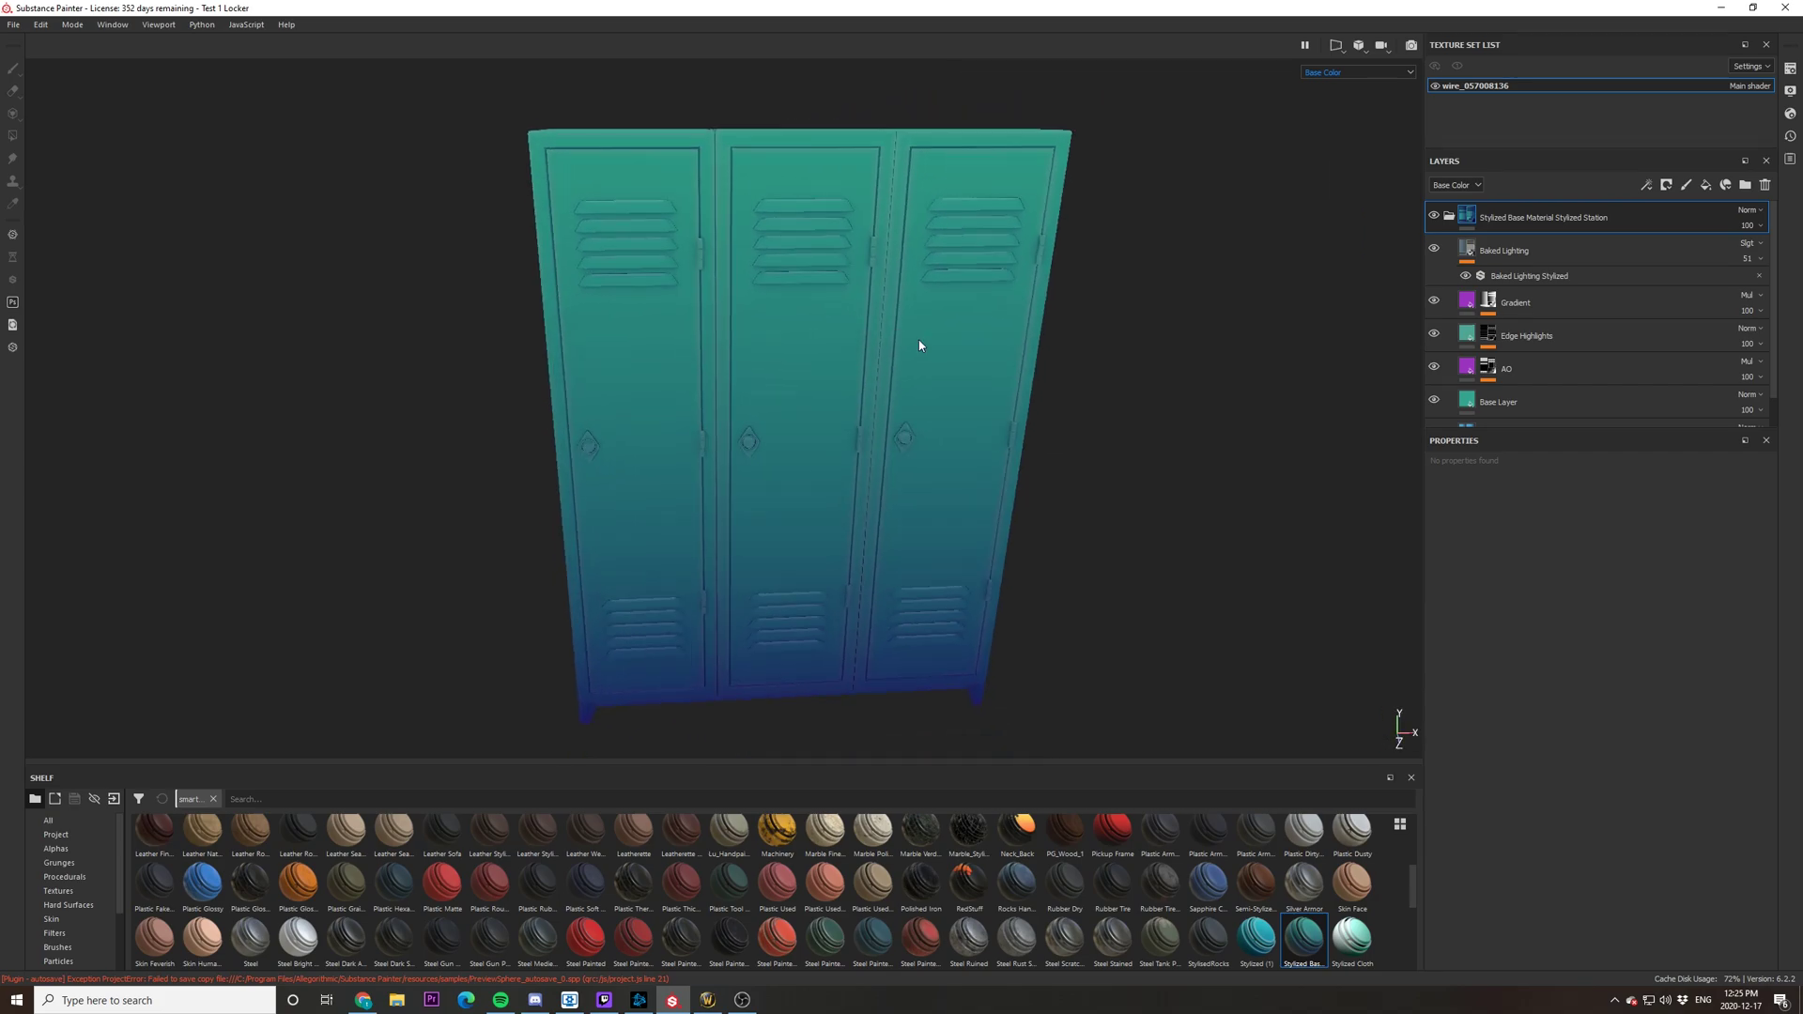
pyautogui.press('Tab')
pyautogui.keyDown('alt'); pyautogui.moveTo(958, 483); pyautogui.dragTo(1006, 535); pyautogui.keyUp('alt')
pyautogui.press('Tab')
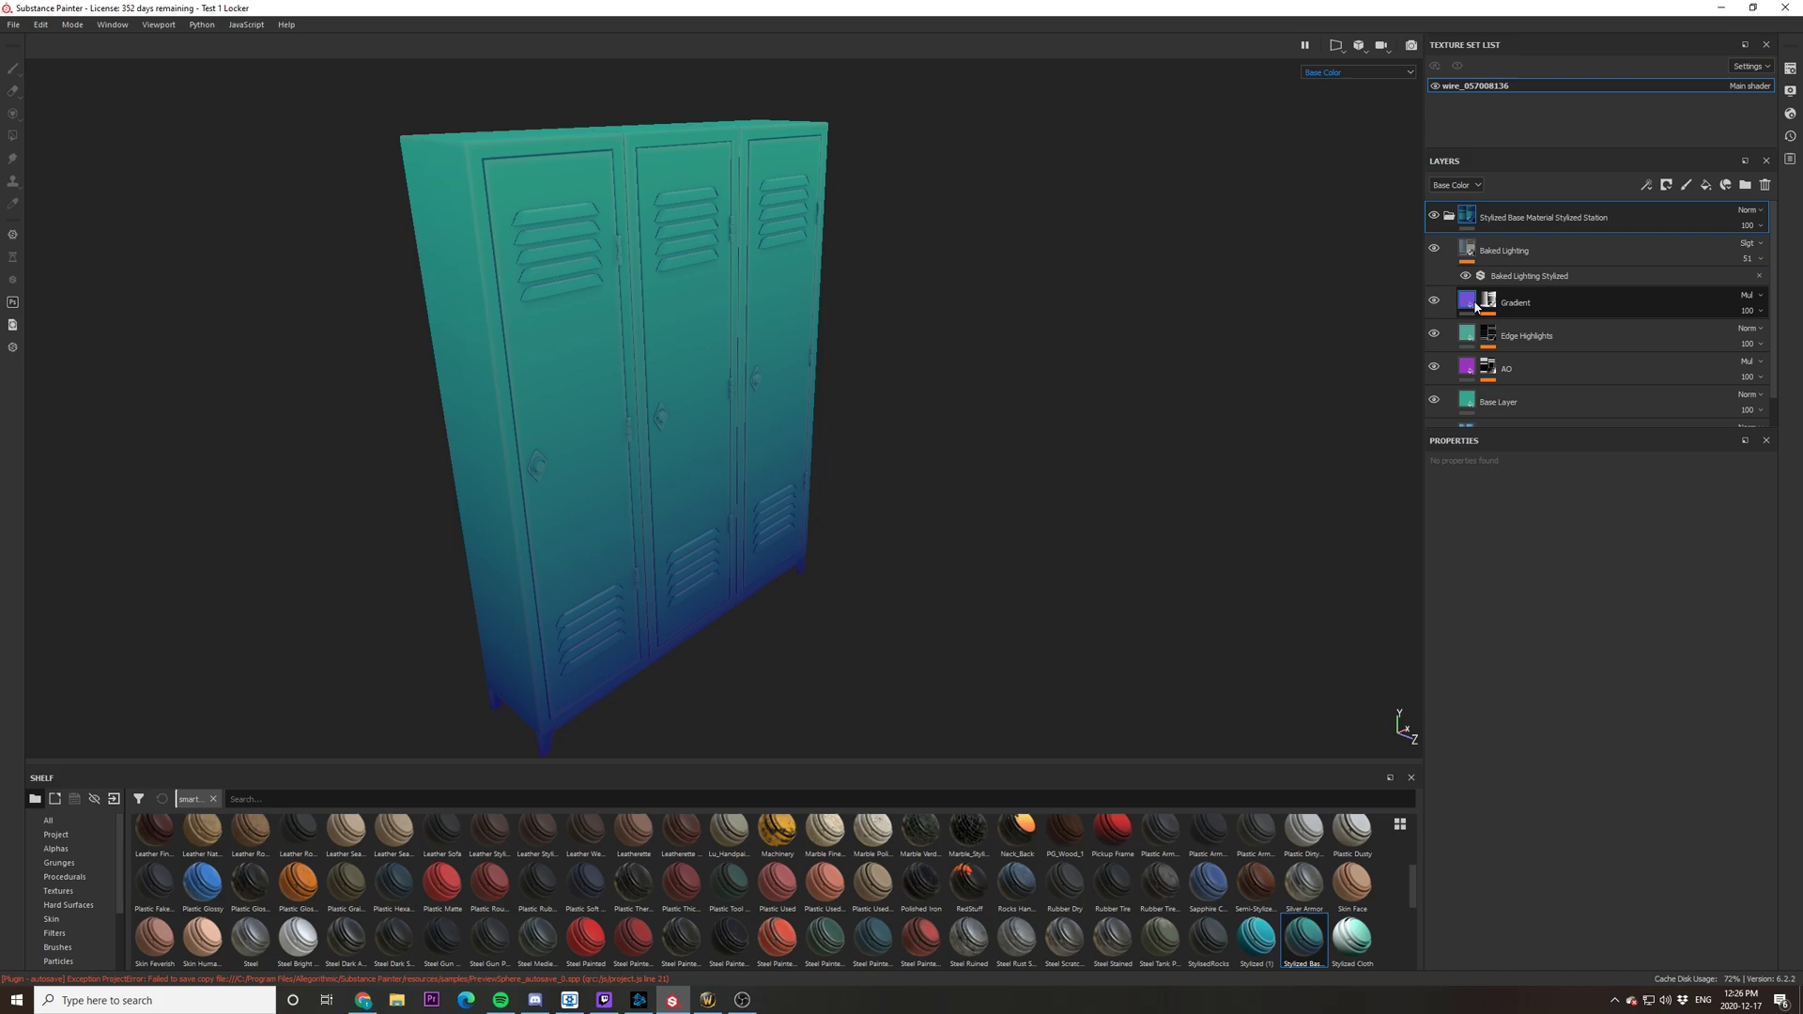
# Step: Set the Global Balance of the Position generator on the Gradient layer's mask to 0.74
pyautogui.click(1472, 306)
pyautogui.rightClick(1489, 301)
pyautogui.click(1522, 334)
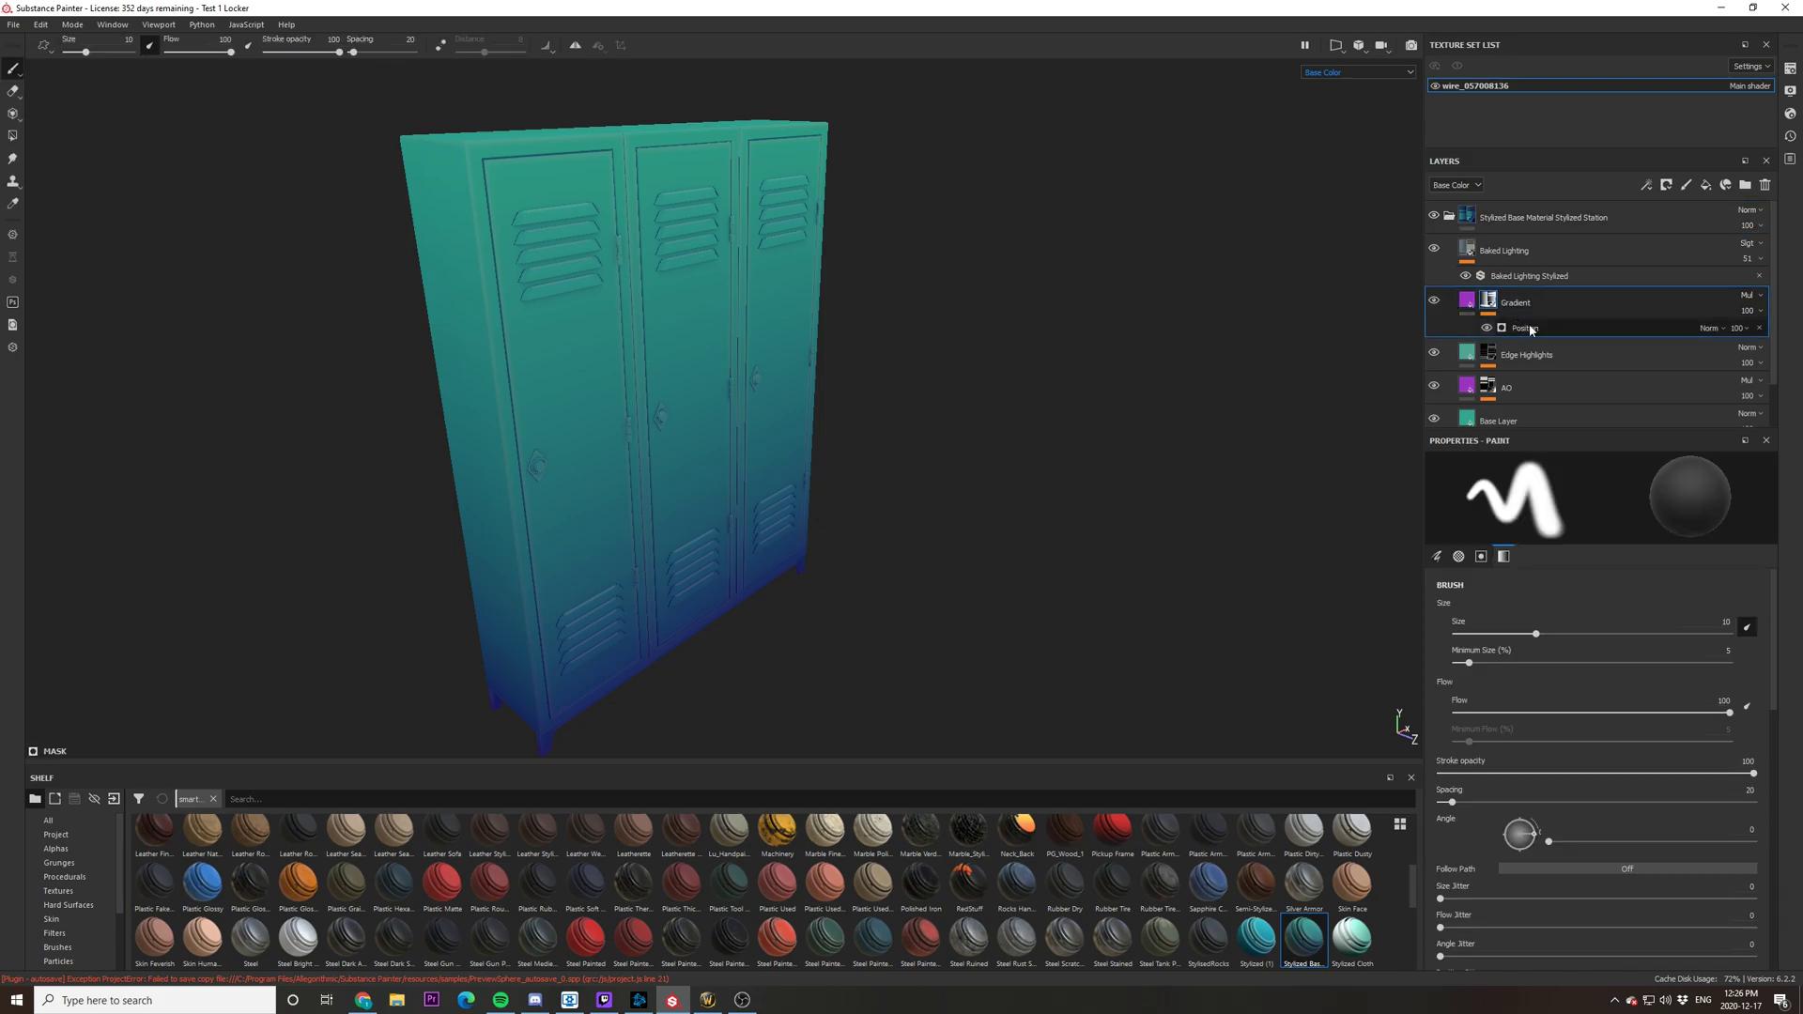
pyautogui.moveTo(1606, 608); pyautogui.dragTo(1668, 625)
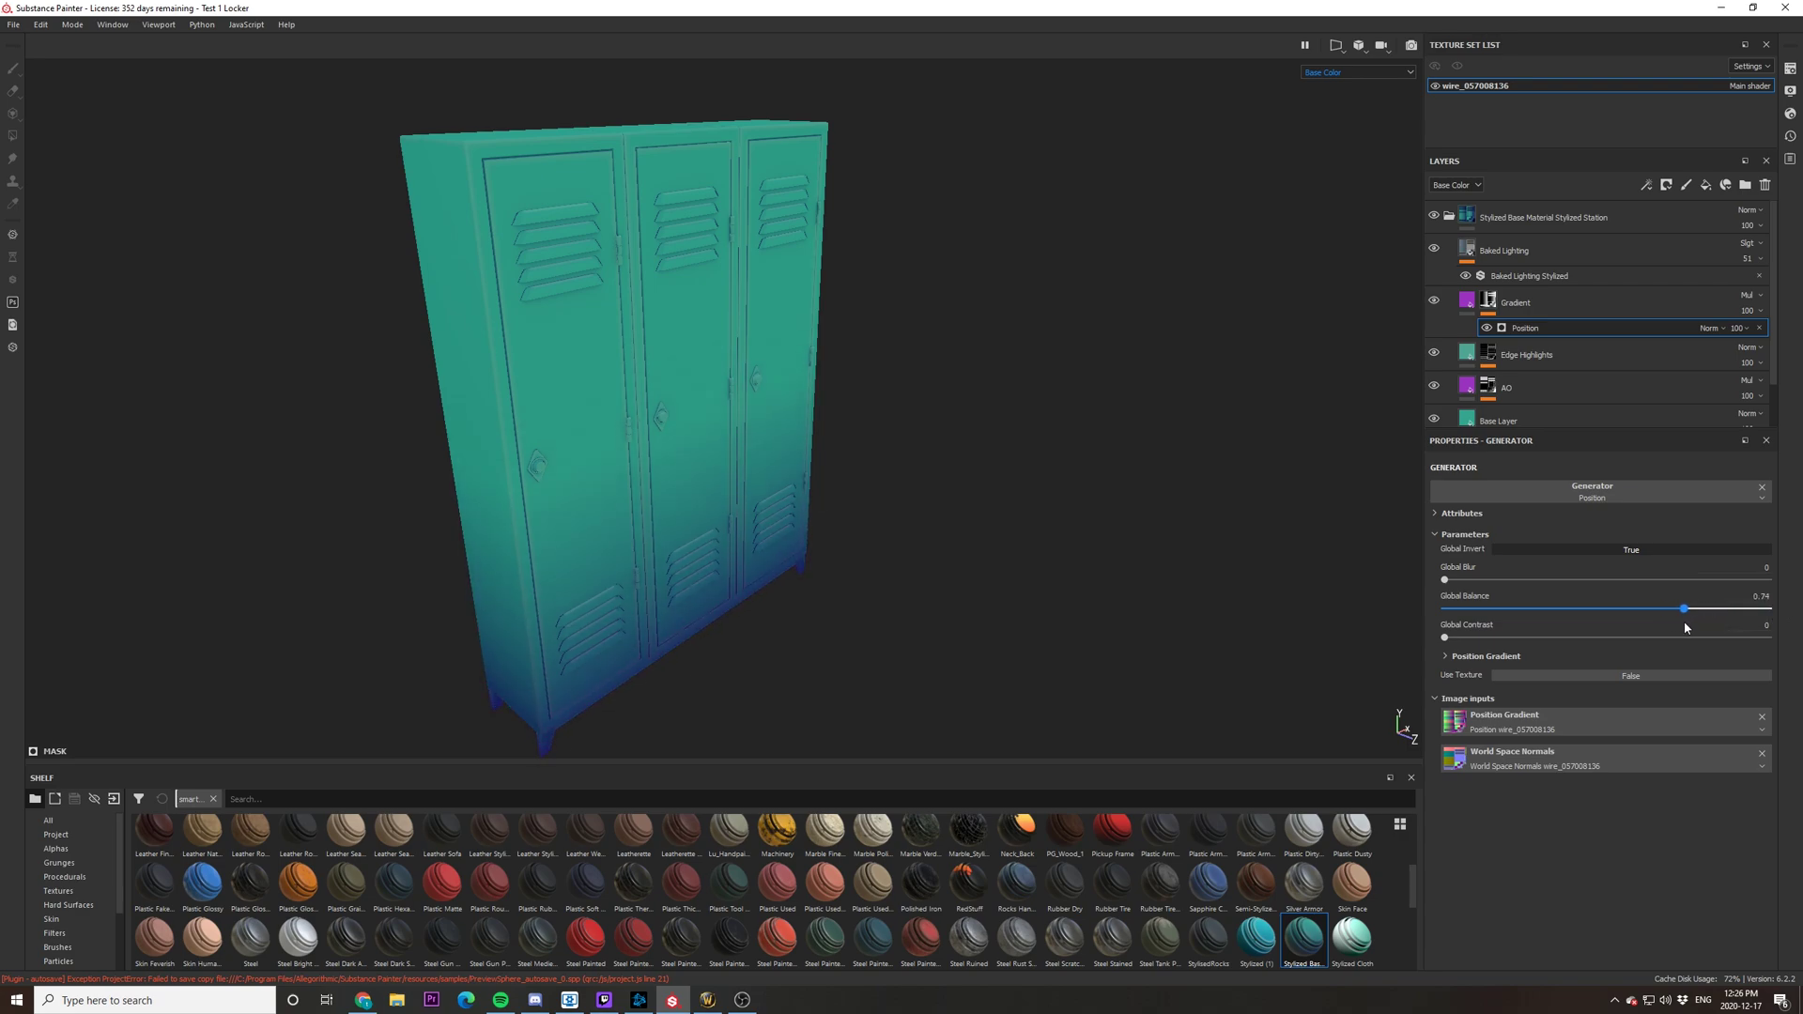